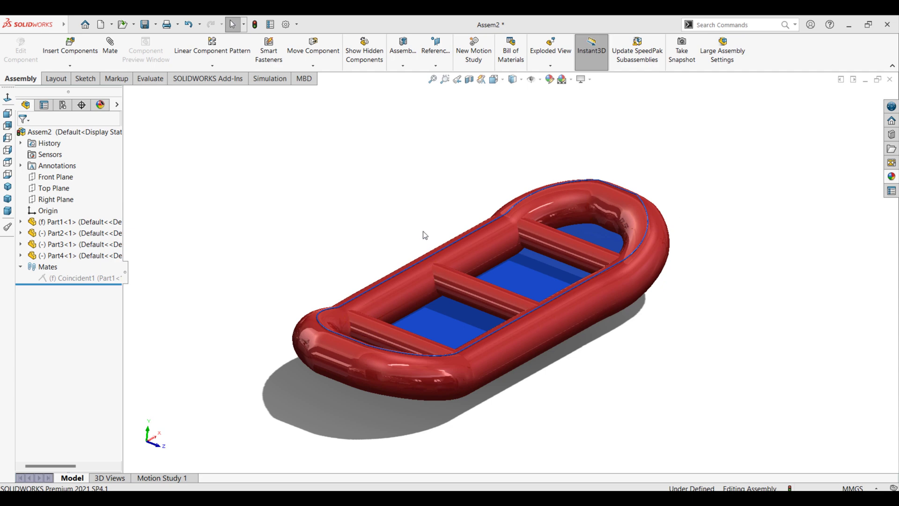
Step: Orbit the raft assembly to side-on and low side views, then open the File menu
mouse_move(420, 223)
middle_mouse_down()
mouse_move(454, 213)
mouse_move(502, 278)
mouse_move(461, 253)
middle_mouse_up()
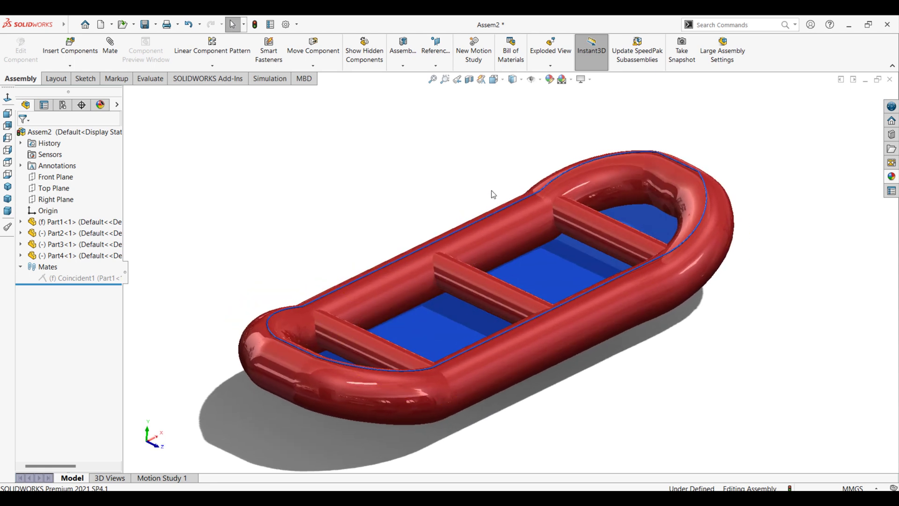
mouse_move(405, 266)
middle_mouse_down()
mouse_move(527, 159)
mouse_move(469, 217)
middle_mouse_up()
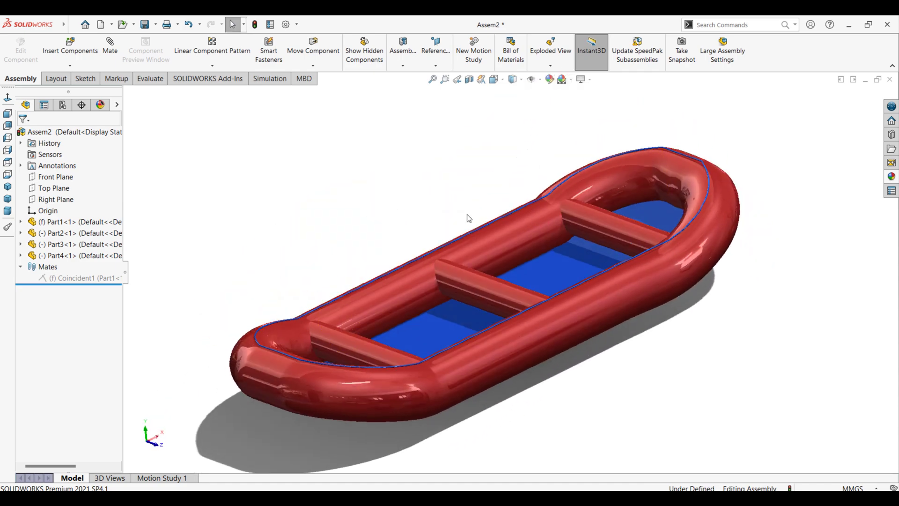
mouse_move(62, 24)
left_click(72, 25)
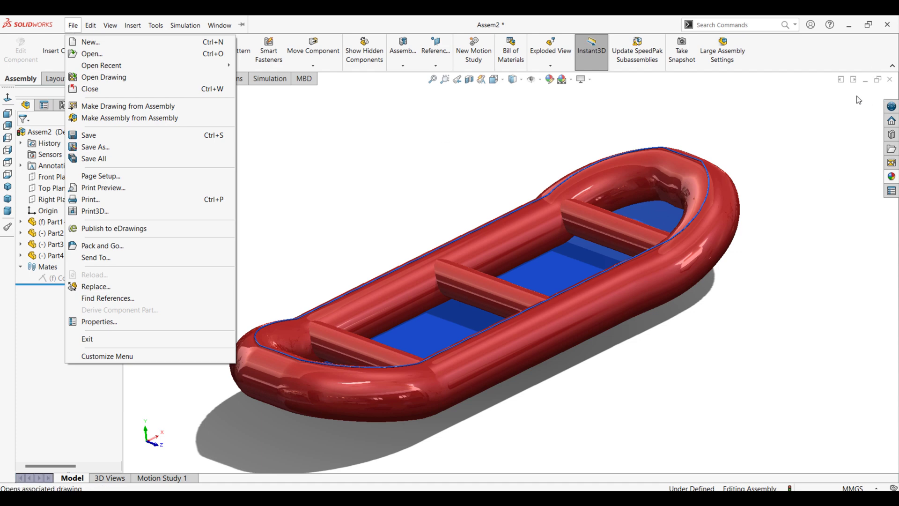
Step: Close the raft, rebuilding and saving all as Assem2 in kapal karet, then create Part3
left_click(890, 79)
left_click(195, 215)
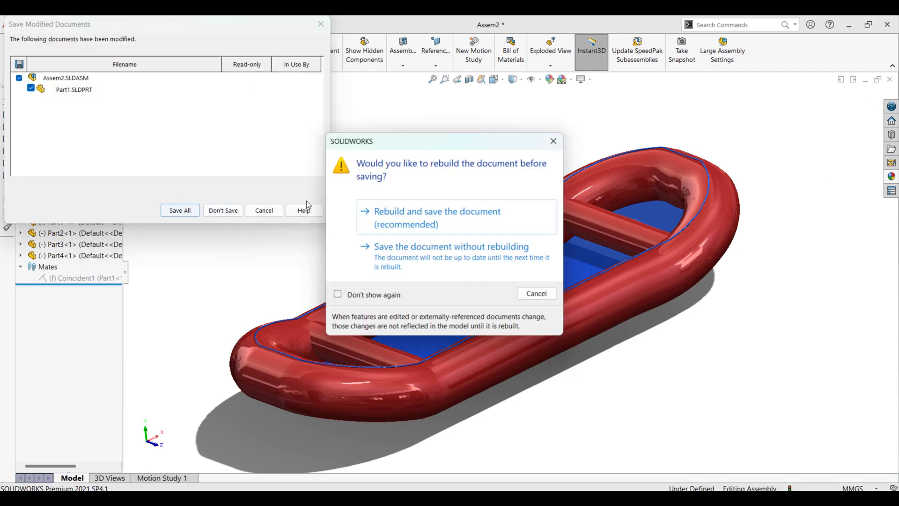
left_click(452, 224)
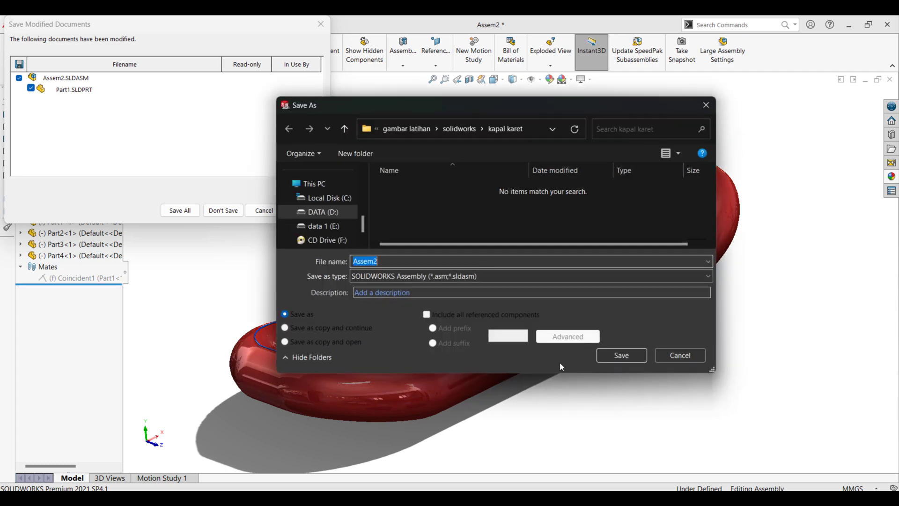
left_click(625, 358)
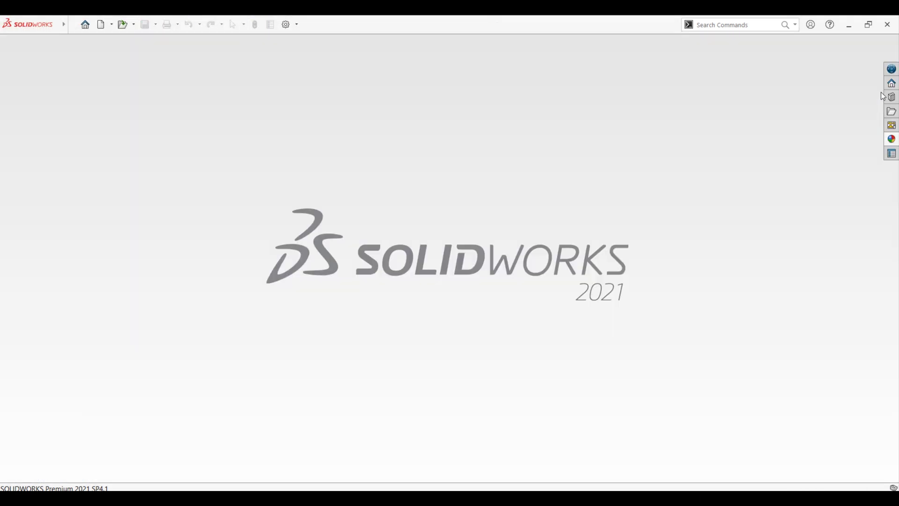
left_click(85, 26)
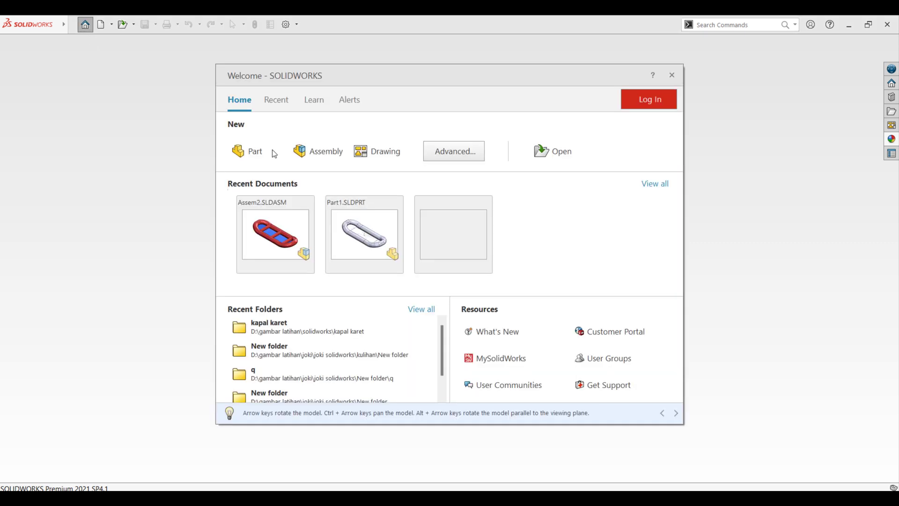
left_click(249, 150)
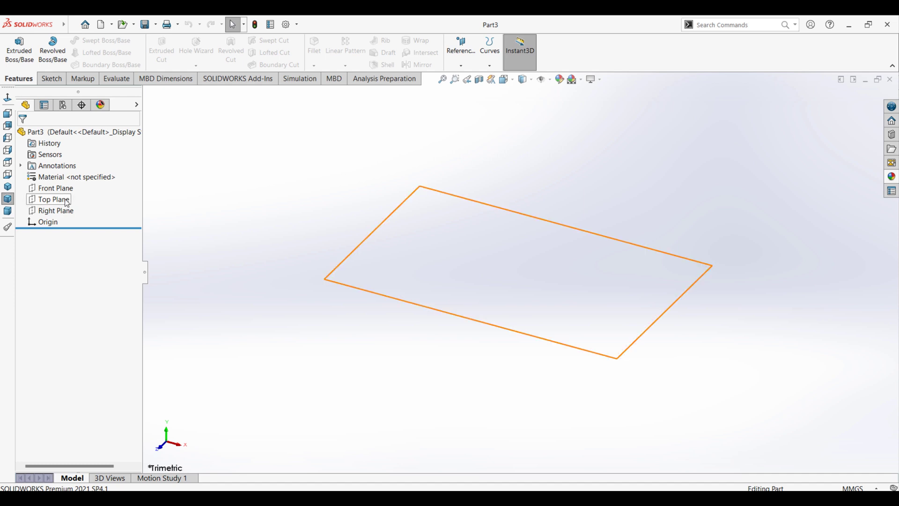
Step: Start a 3D sketch on the Top Plane, viewed normal to it
left_click(54, 81)
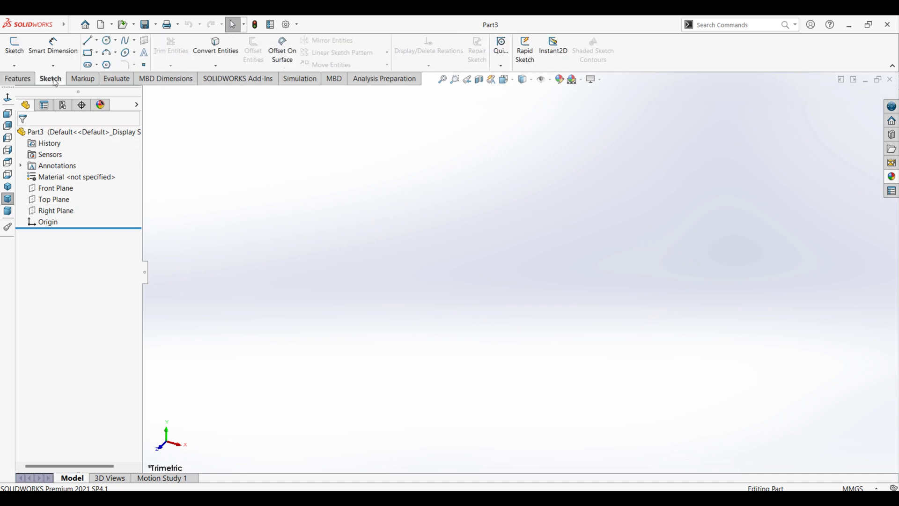
left_click(14, 66)
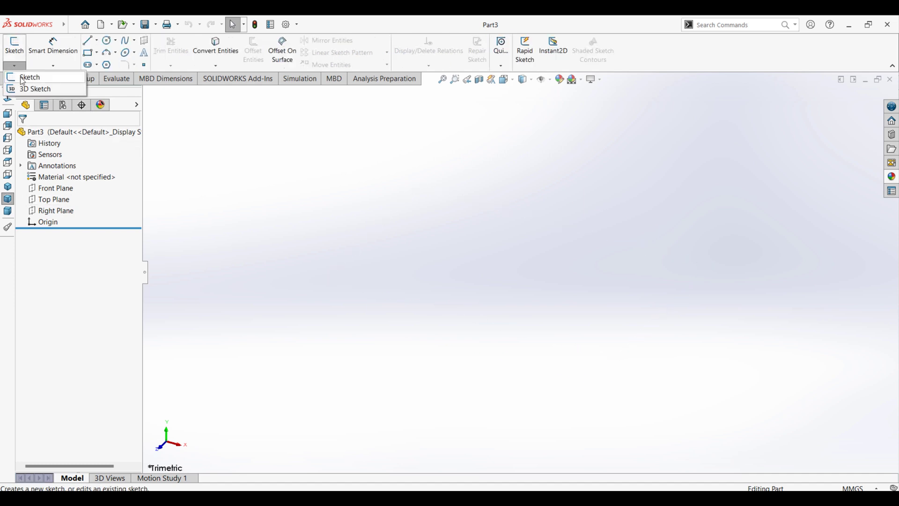
left_click(34, 89)
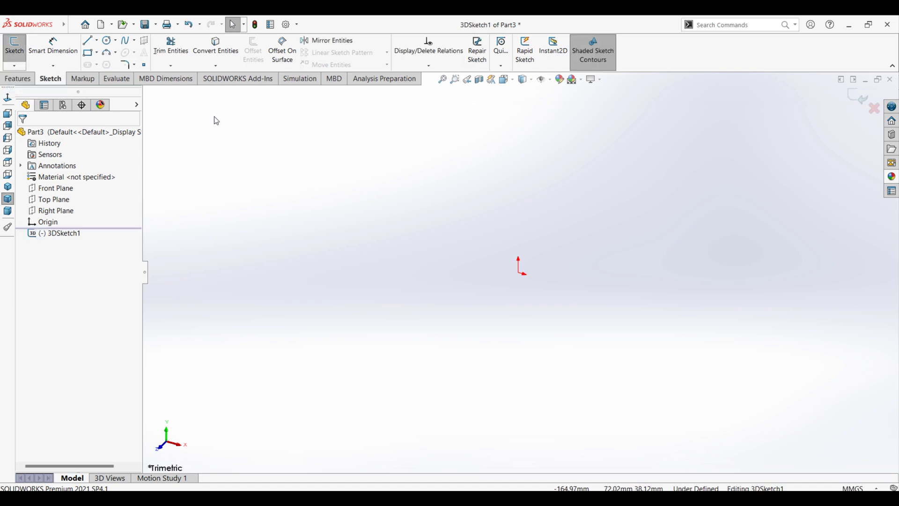
left_click(63, 202)
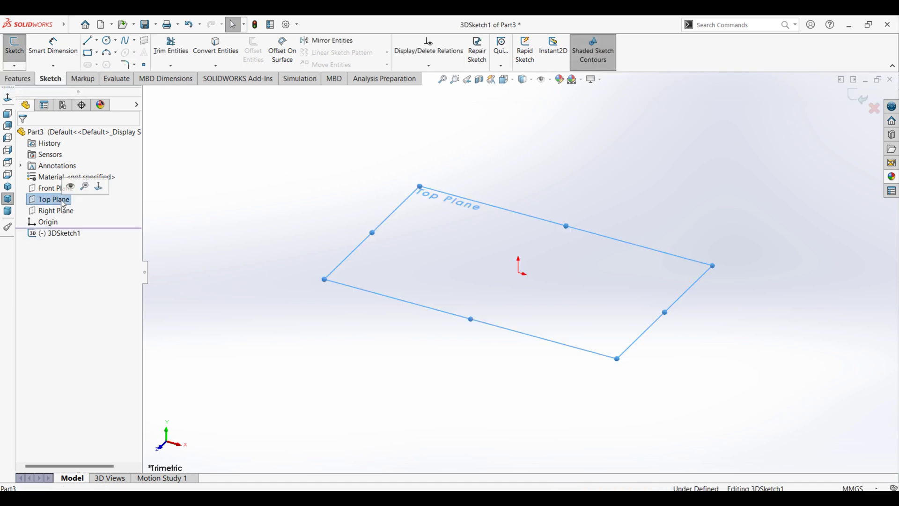
left_click(99, 186)
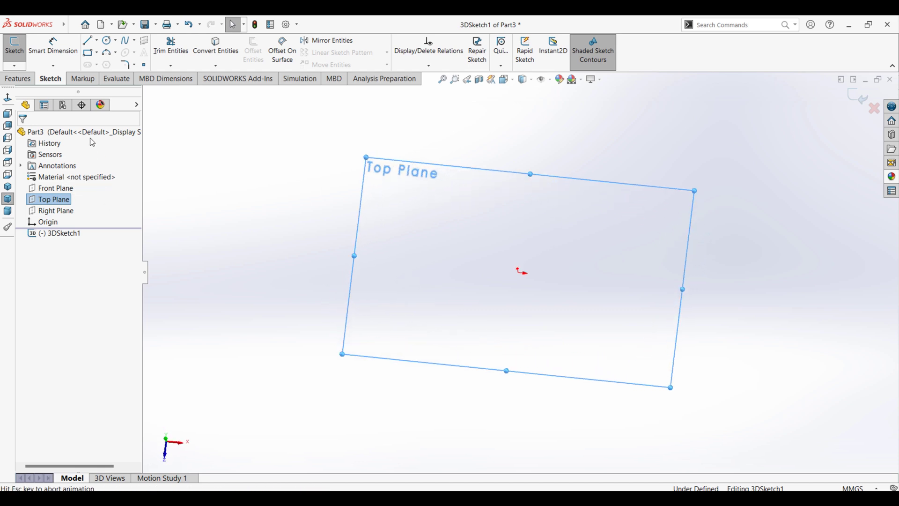
Step: Draw a center rectangle centred on the origin
left_click(90, 53)
left_click(61, 173)
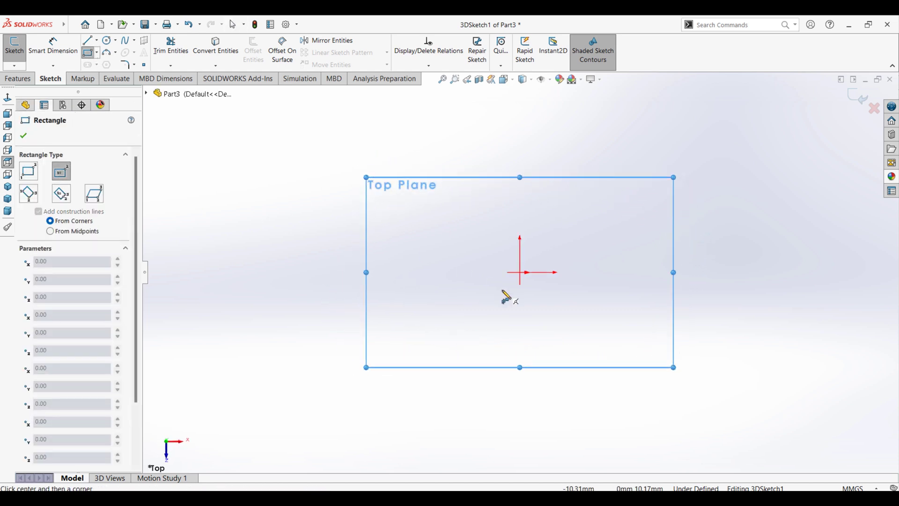
left_click(519, 272)
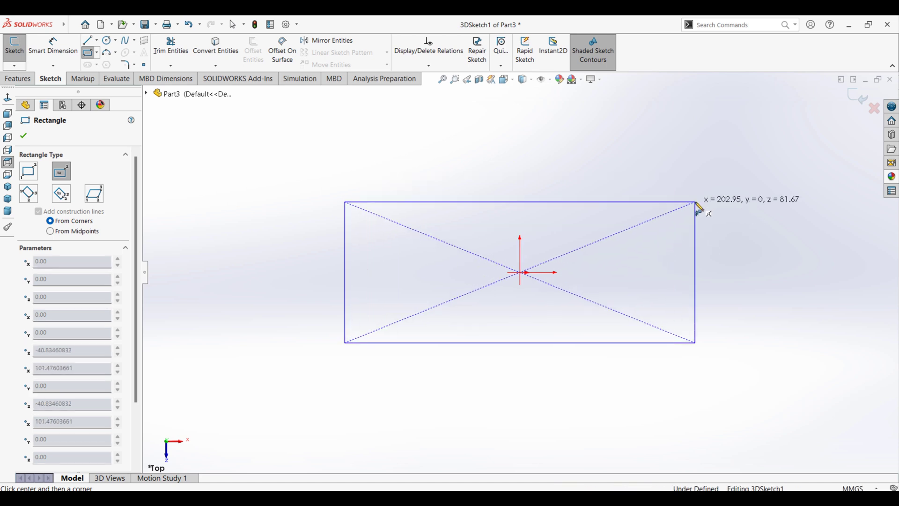
left_click(695, 202)
left_click(24, 136)
mouse_move(335, 218)
middle_mouse_down()
mouse_move(407, 114)
mouse_move(450, 103)
middle_mouse_up()
scroll(548, 217, "down", 1)
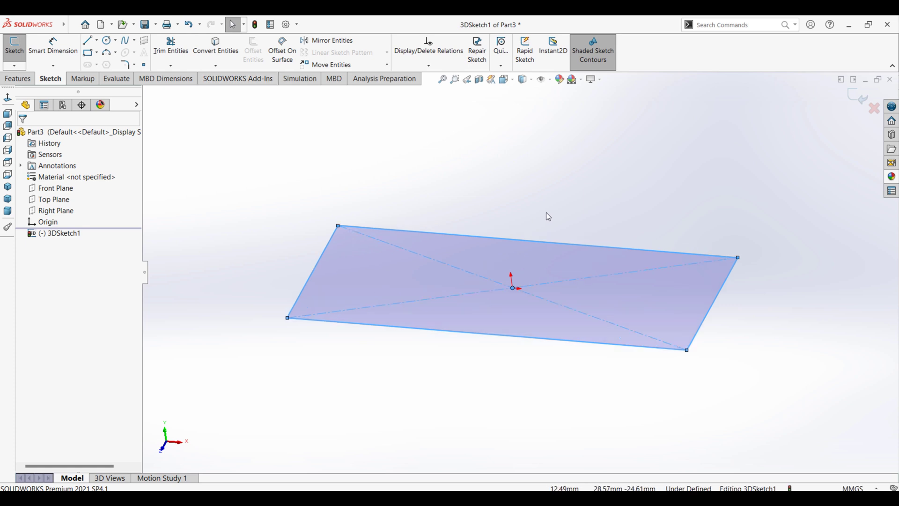
left_click(53, 46)
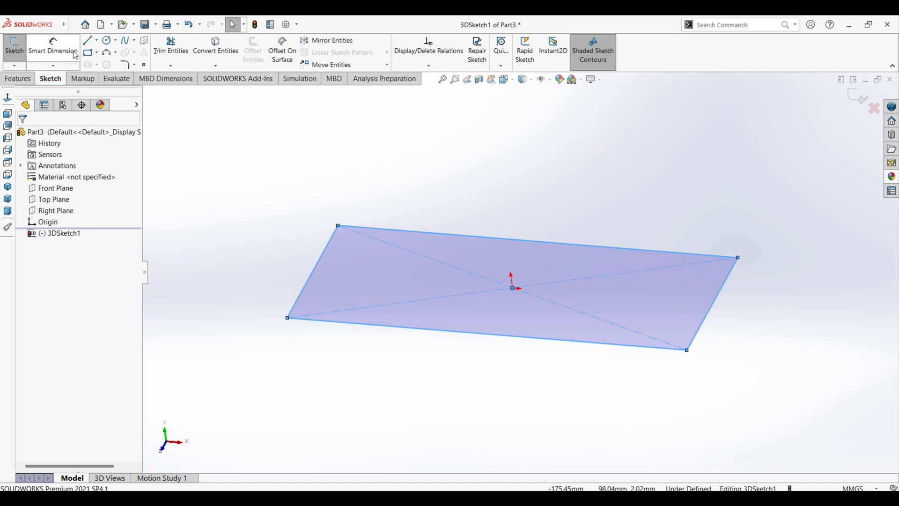
Step: Dimension the rectangle's long front edge to 500 mm and short right edge to 250 mm
left_click(492, 334)
left_click(496, 375)
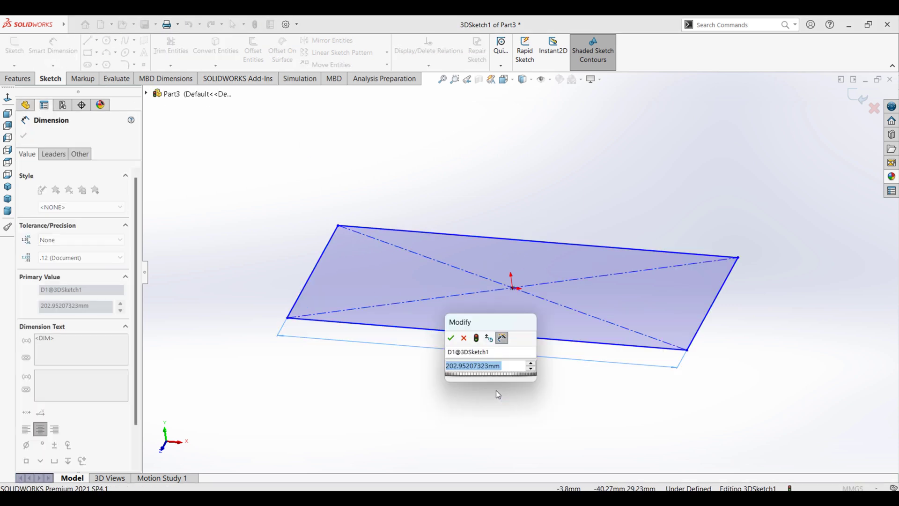
type("500")
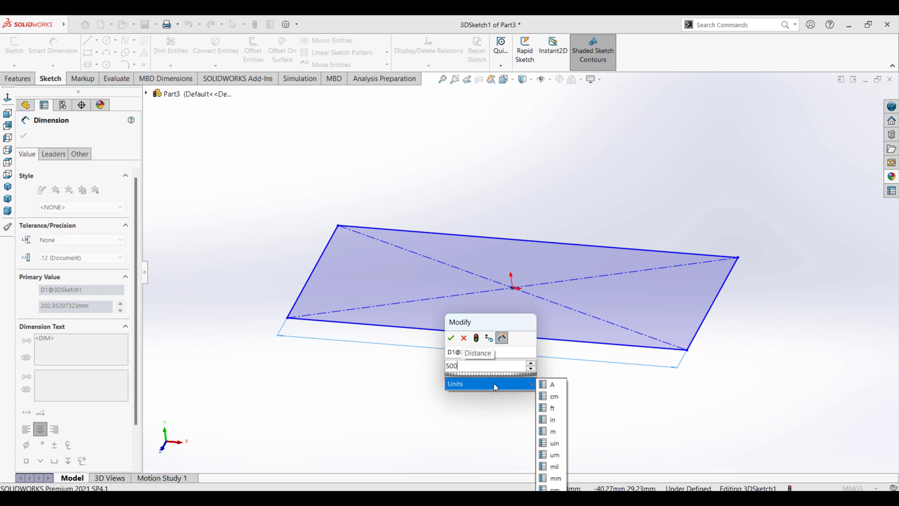
key("Escape")
type("00")
key("Return")
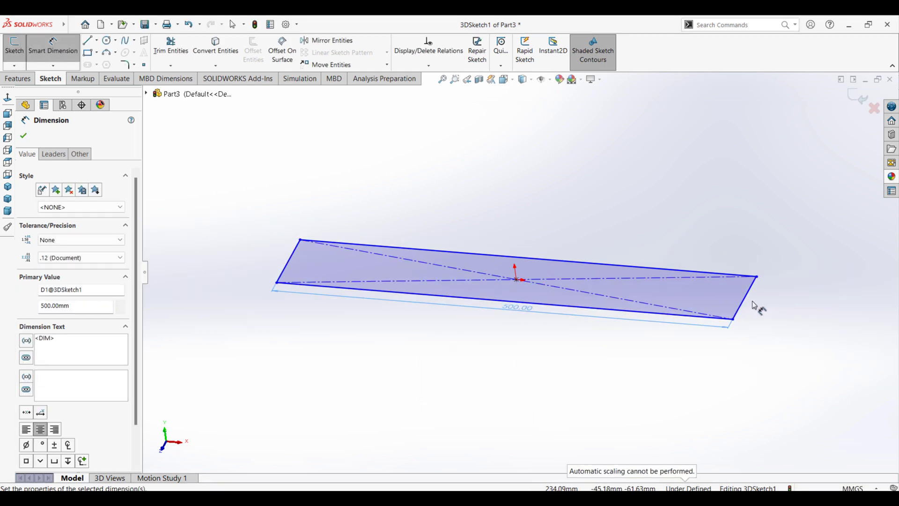
left_click(759, 307)
left_click(764, 348)
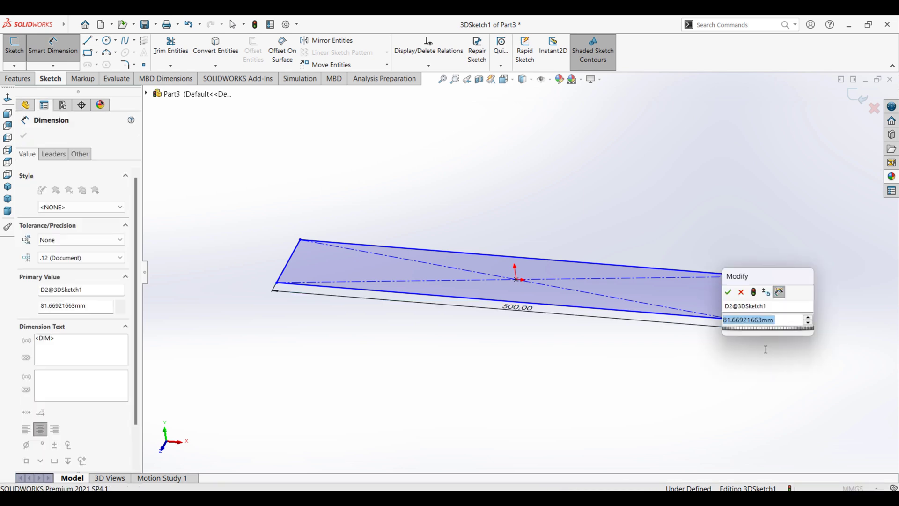
type("250")
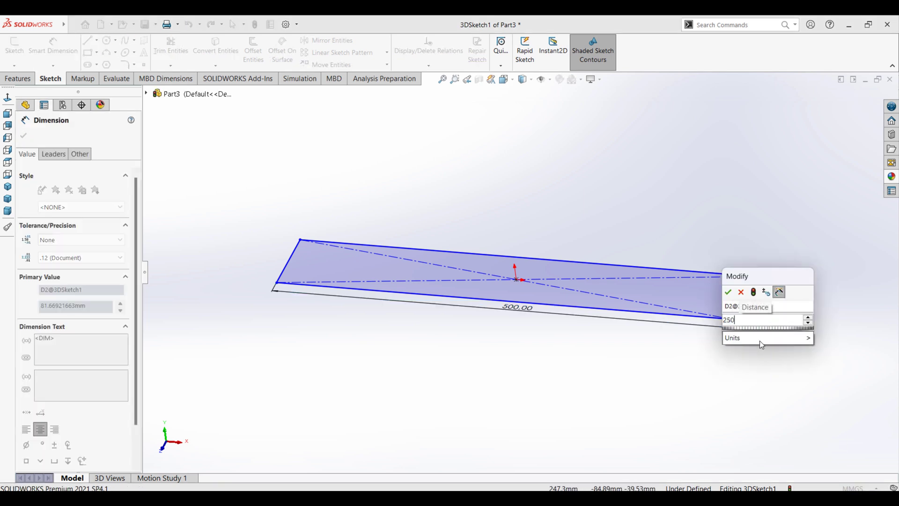
key("Return")
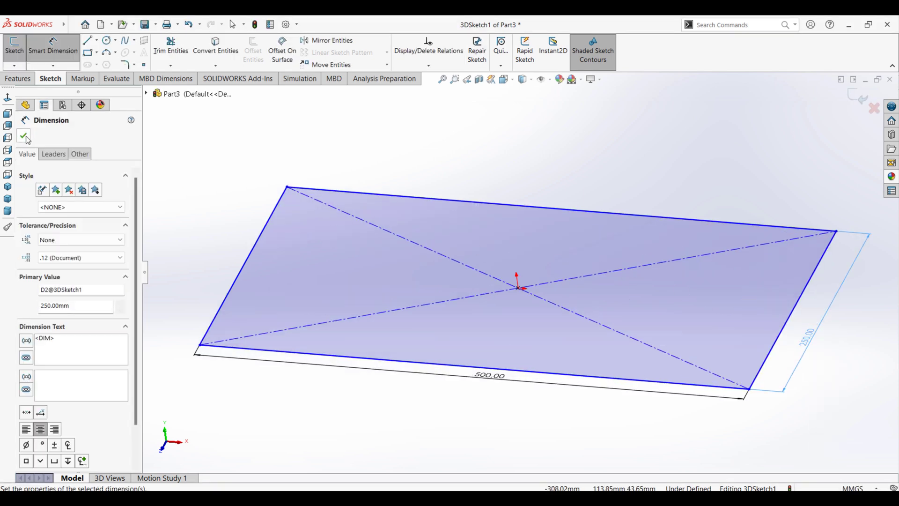
left_click(24, 136)
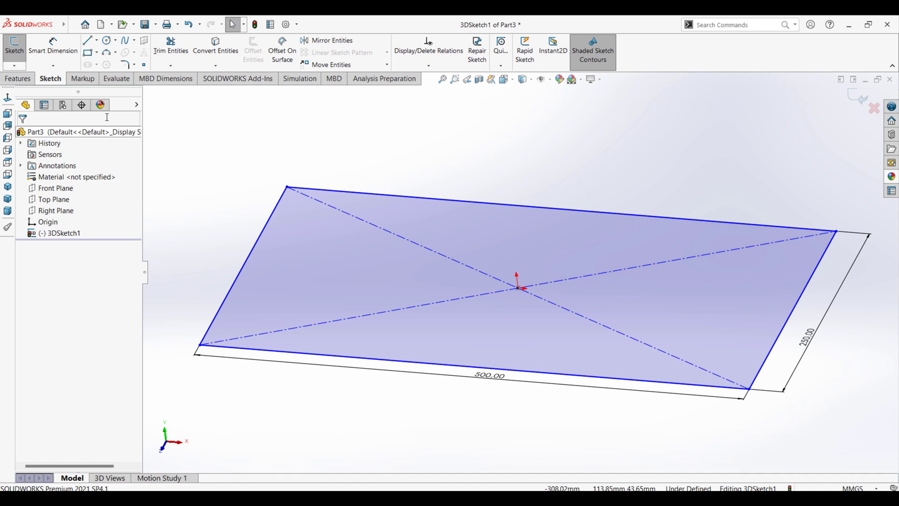
Step: Sketch a vertical line up from the origin and a horizontal line off to the right
left_click(87, 41)
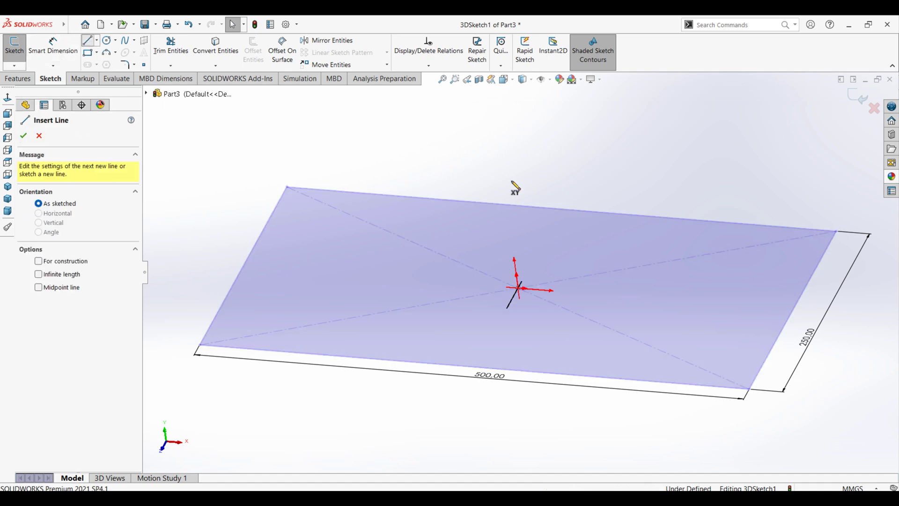
left_click(521, 293)
mouse_move(518, 227)
middle_mouse_down()
mouse_move(535, 147)
mouse_move(526, 84)
middle_mouse_up()
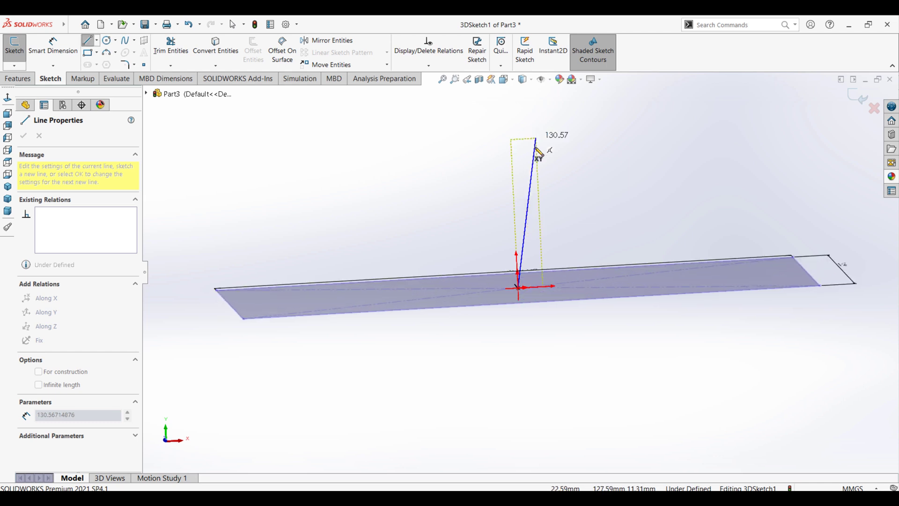
left_click(513, 203)
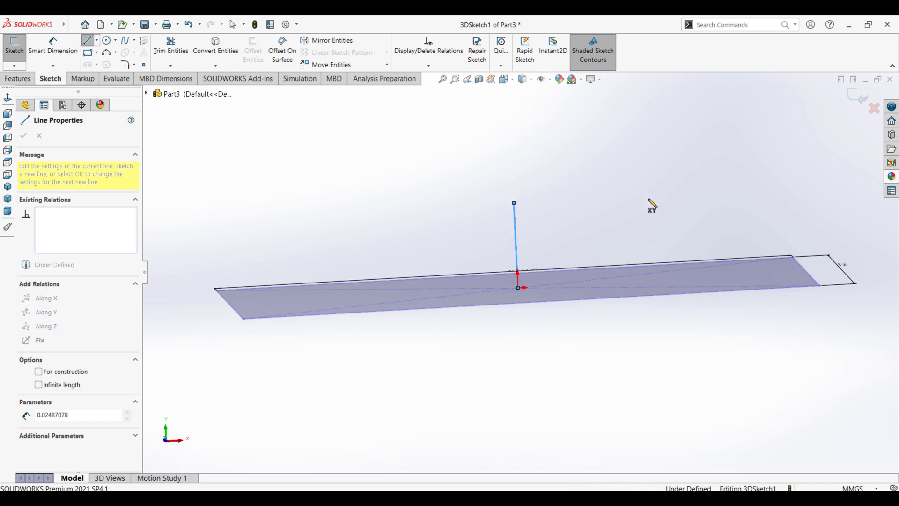
left_click(815, 192)
right_click(813, 193)
left_click(810, 196)
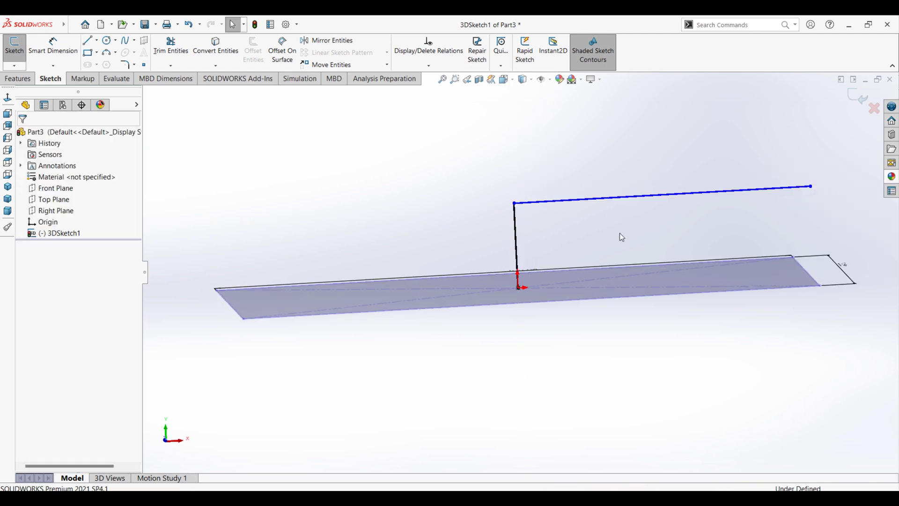
middle_click_drag(618, 236, 562, 270)
Step: Dimension the vertical line to 40 mm and the horizontal line to 400 mm
left_click(53, 47)
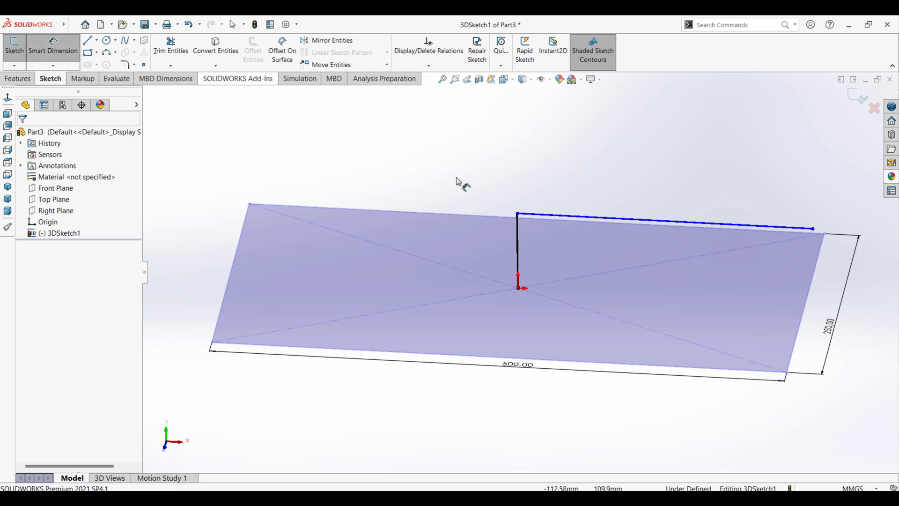
left_click(521, 244)
left_click(521, 157)
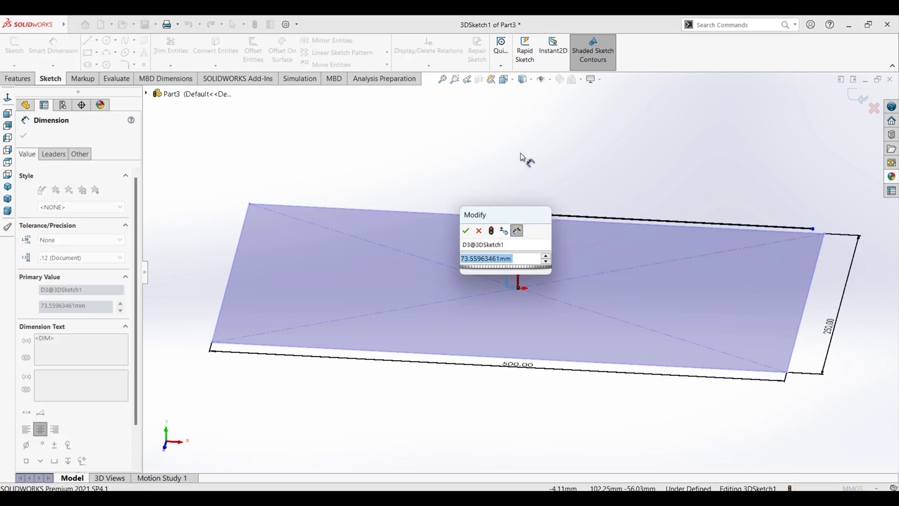
type("40")
key("Return")
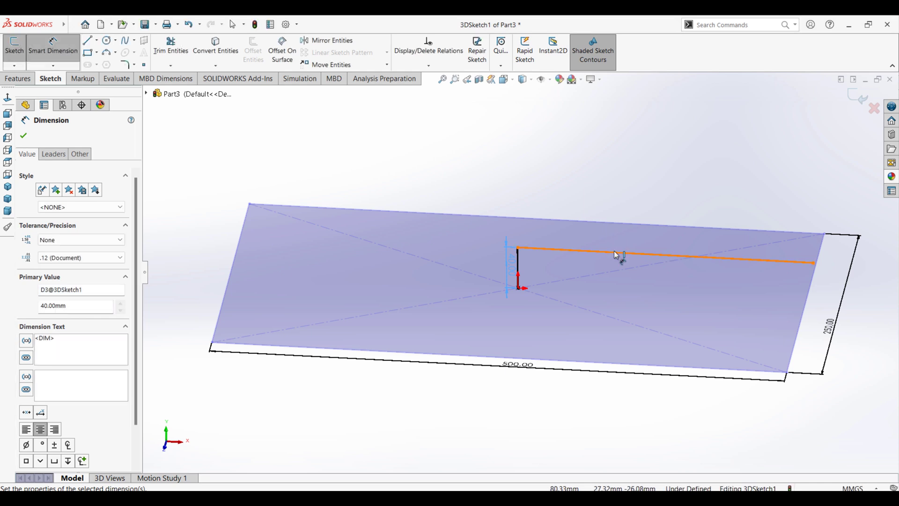
left_click(618, 253)
left_click(609, 196)
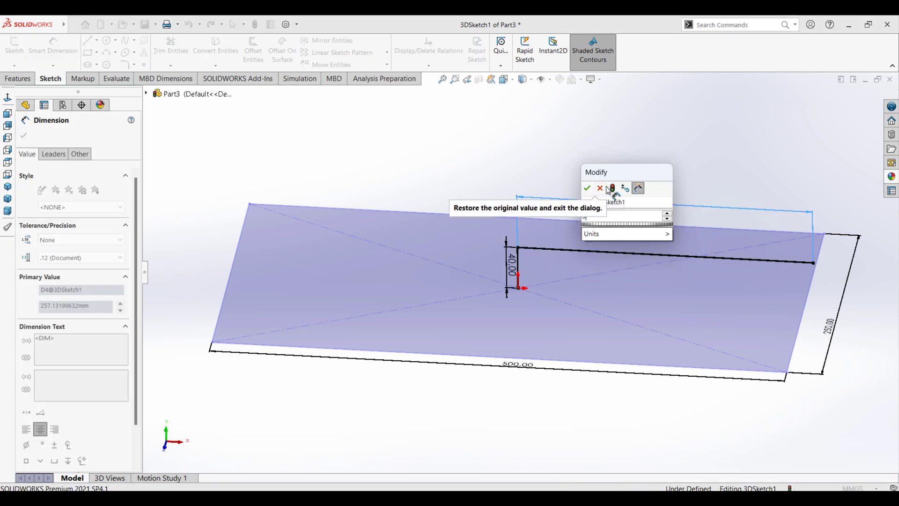
type("500")
key("BackSpace")
key("BackSpace")
key("BackSpace")
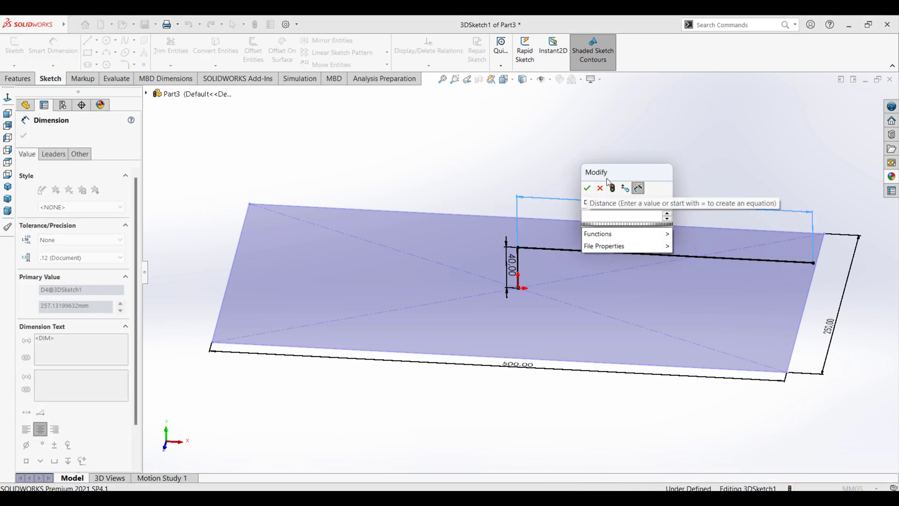
type("400")
key("Return")
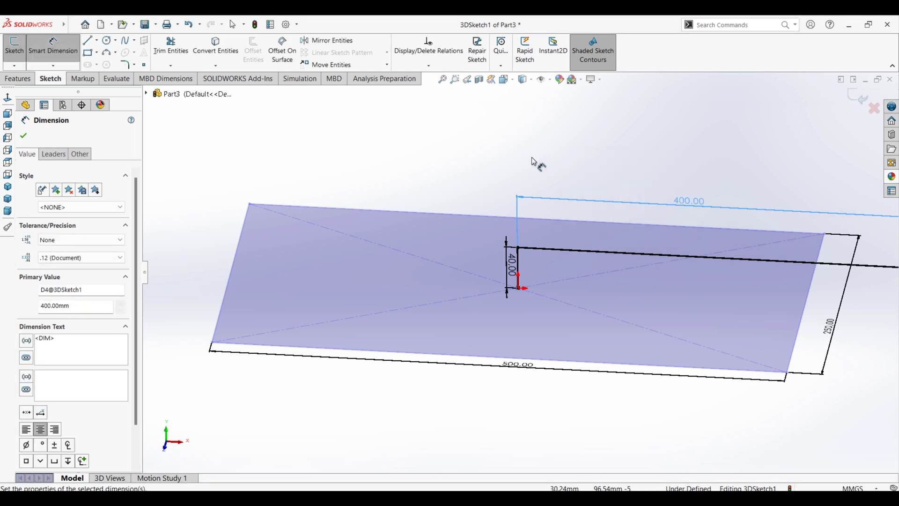
mouse_move(533, 160)
middle_mouse_down()
mouse_move(661, 224)
mouse_move(724, 199)
mouse_move(739, 373)
mouse_move(684, 267)
mouse_move(628, 243)
middle_mouse_up()
key("Escape")
key("Escape")
Step: Draw a line dropping from the 400 mm line's far end on the ZX plane
left_click(88, 40)
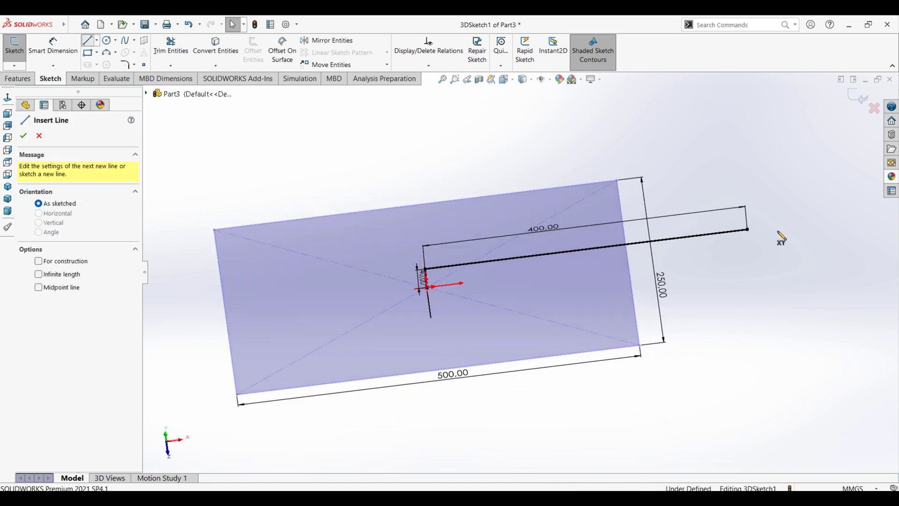
left_click(748, 229)
middle_click_drag(751, 248, 754, 381)
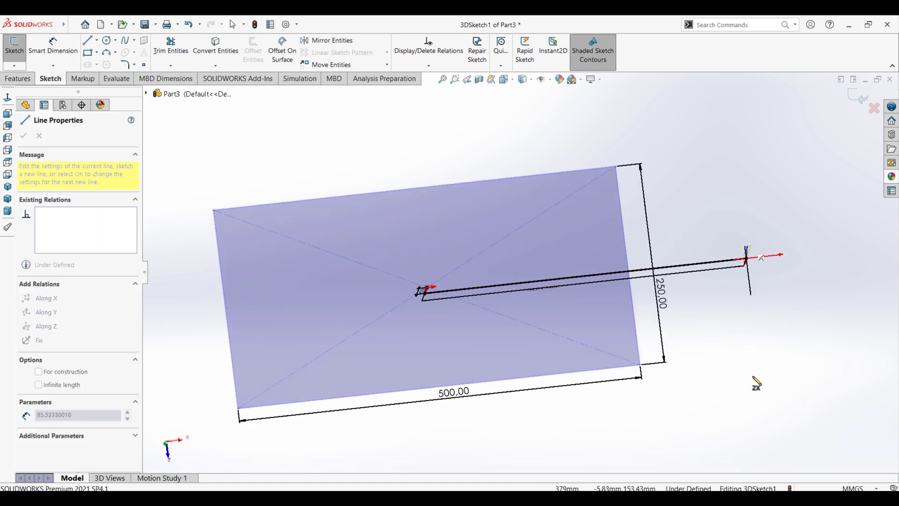
key("Tab")
left_click(761, 377)
right_click(761, 377)
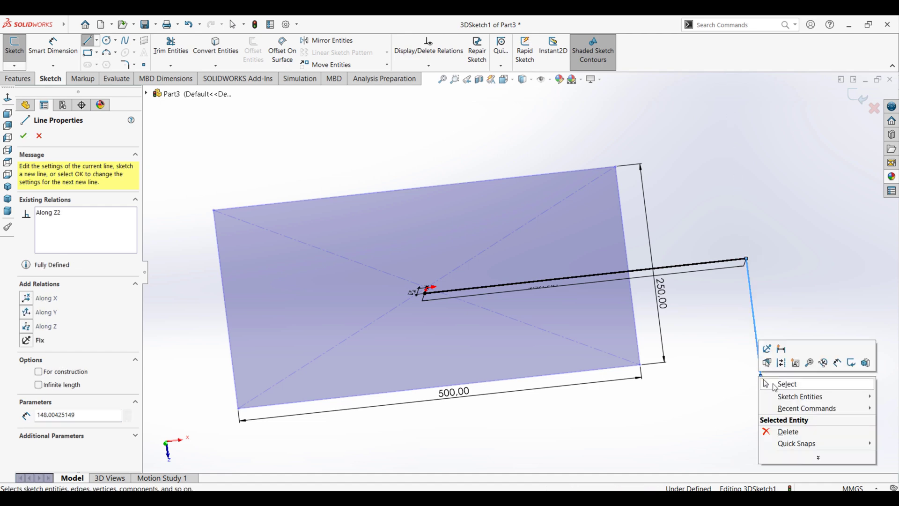
left_click(786, 383)
Step: Dimension the dropped line to 40 mm
left_click(53, 47)
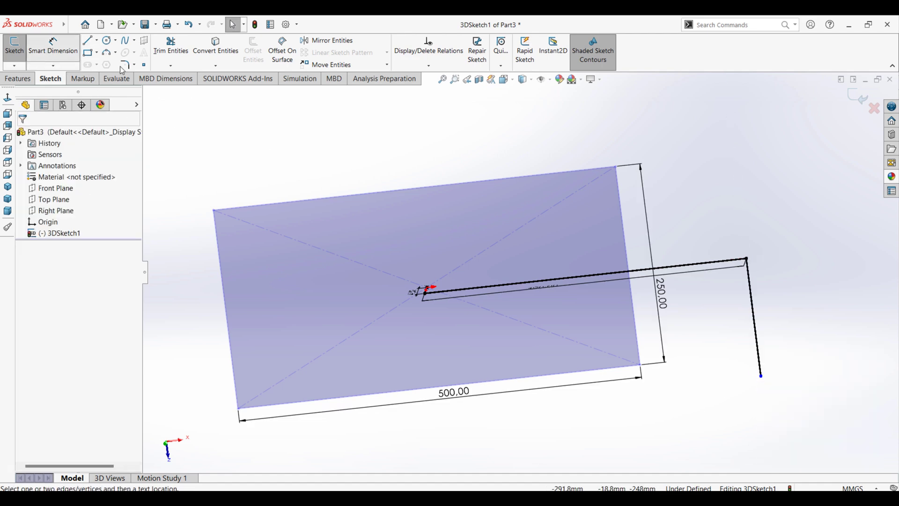
left_click(759, 326)
left_click(781, 264)
type("4")
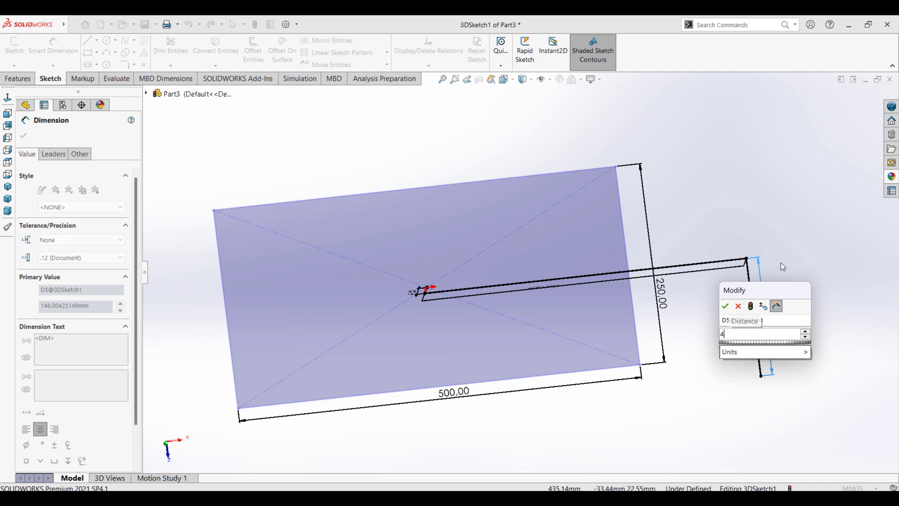
type("0")
key("Return")
middle_click_drag(715, 315, 699, 206)
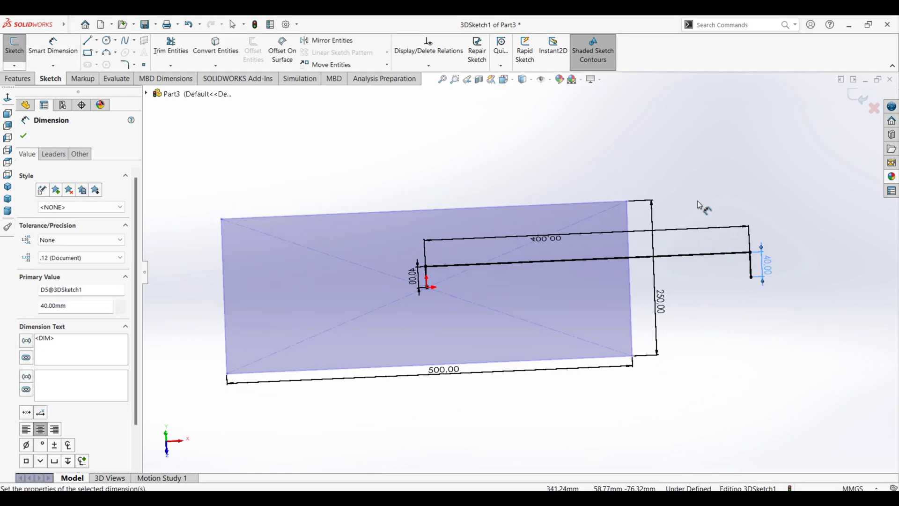
key("Escape")
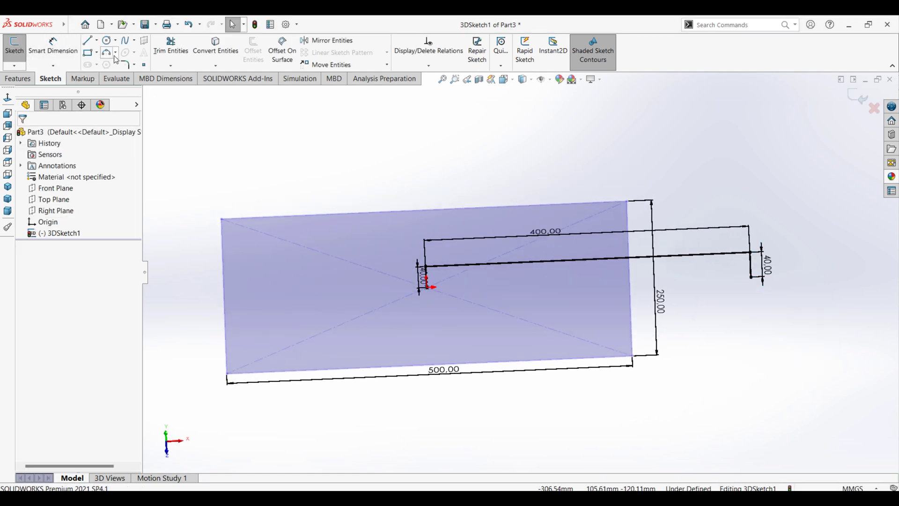
left_click(115, 53)
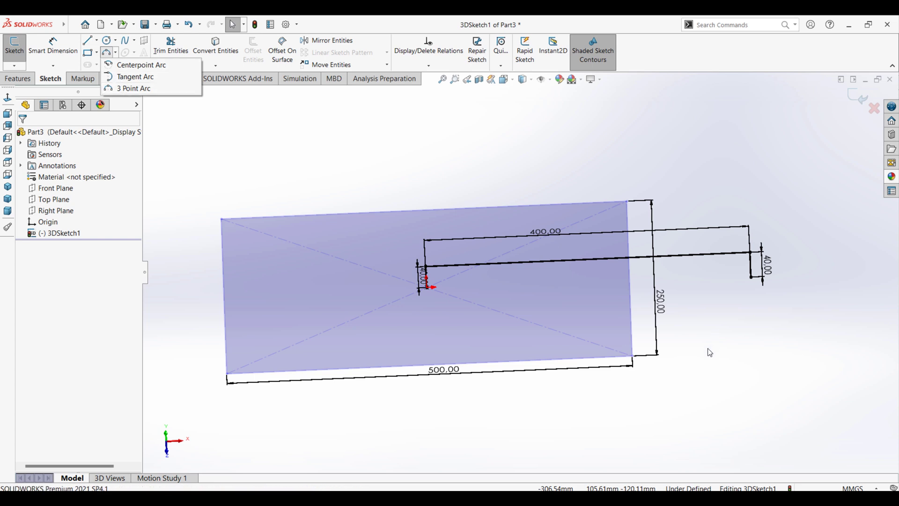
Step: Draw a 3-point arc from the rectangle's lower right corner to the 40 mm line's end
left_click(161, 89)
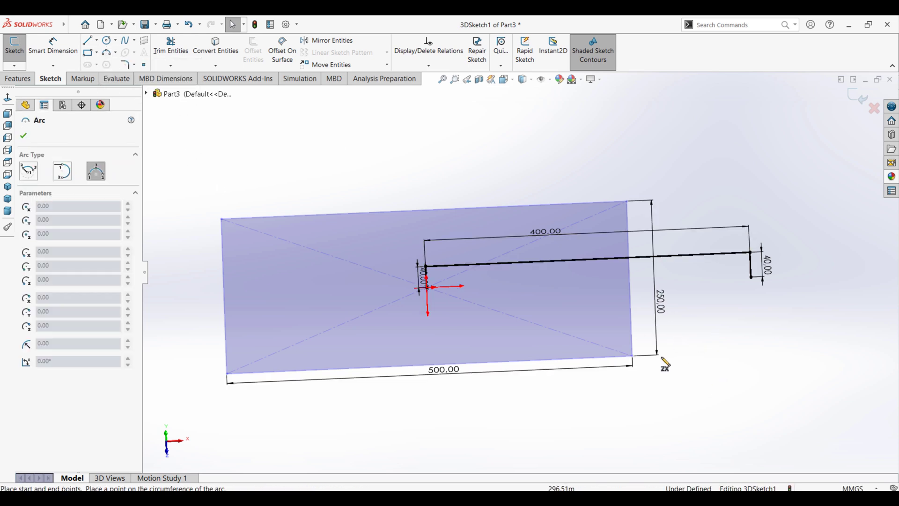
left_click(633, 356)
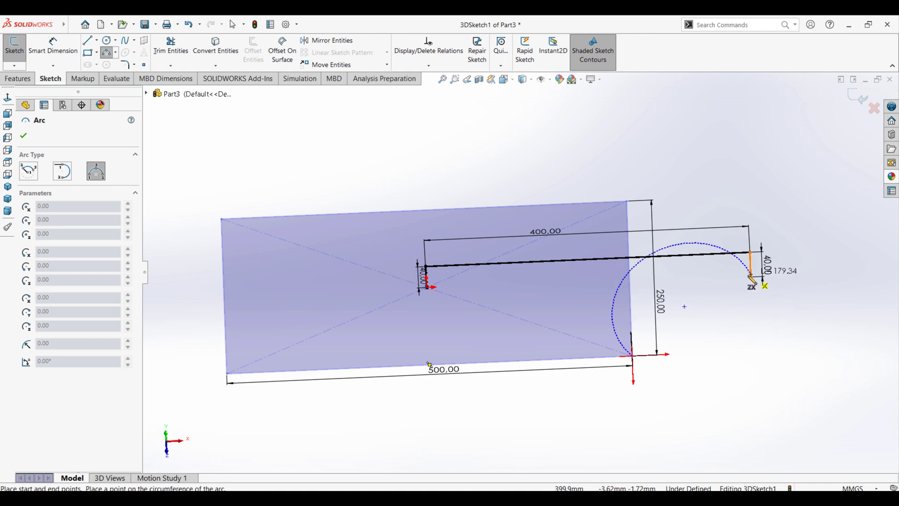
mouse_move(744, 292)
middle_mouse_down()
mouse_move(700, 335)
mouse_move(678, 301)
mouse_move(693, 288)
middle_mouse_up()
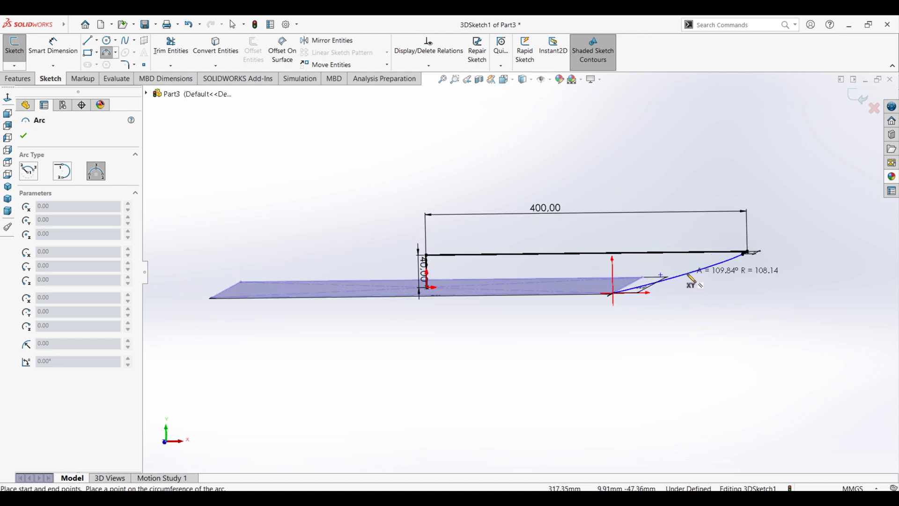
left_click(692, 276)
middle_click_drag(737, 343, 730, 398)
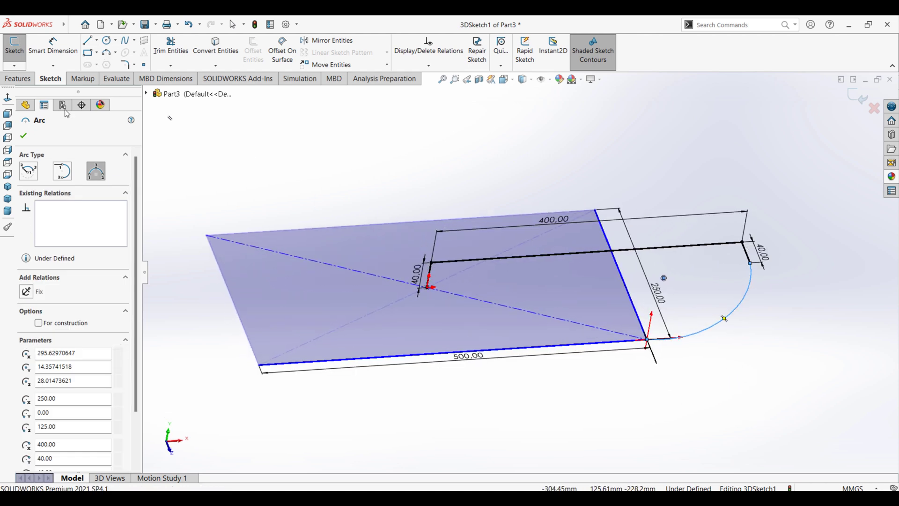
left_click(24, 137)
Step: Dimension the arc's radius to 150 mm
left_click(53, 47)
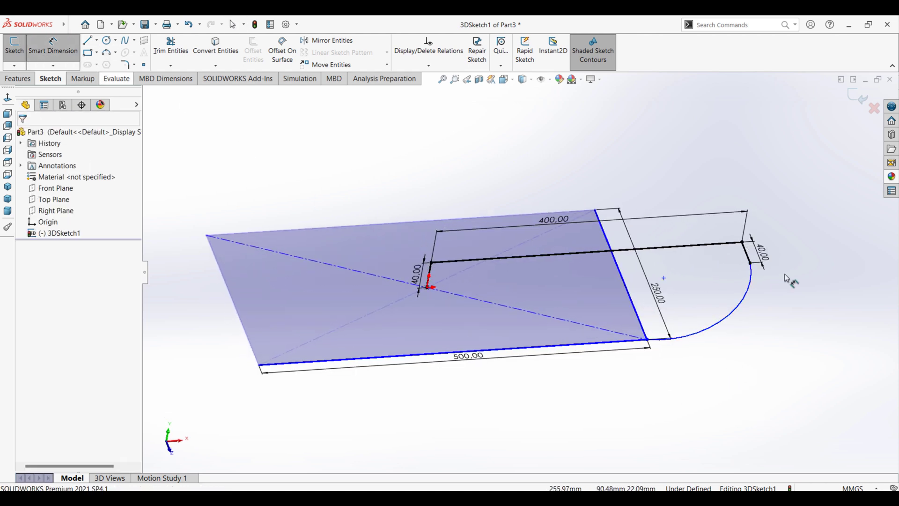
left_click(739, 310)
left_click(834, 279)
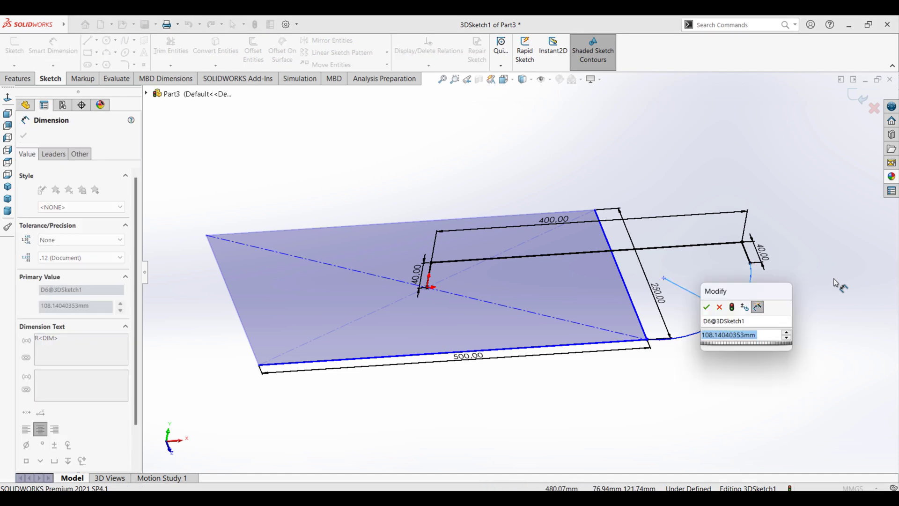
type("150")
key("Return")
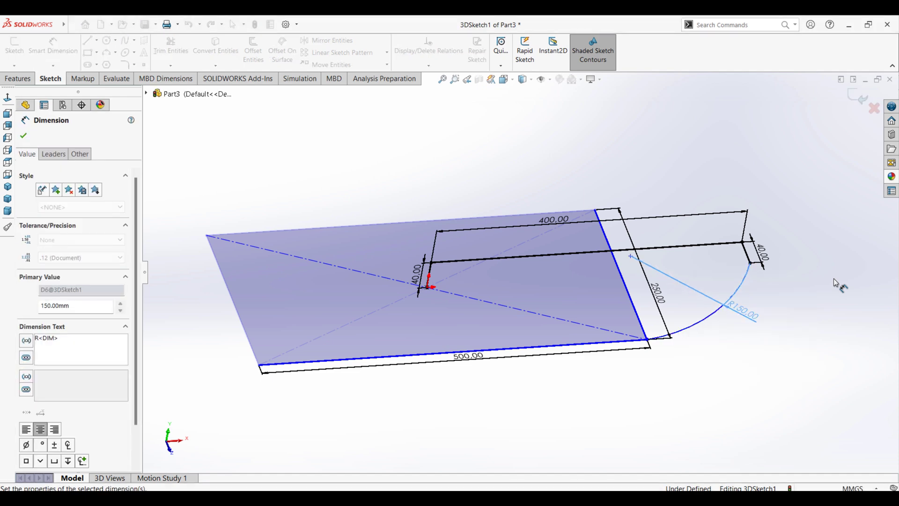
left_click(23, 135)
mouse_move(515, 281)
middle_mouse_down()
mouse_move(628, 237)
mouse_move(586, 220)
middle_mouse_up()
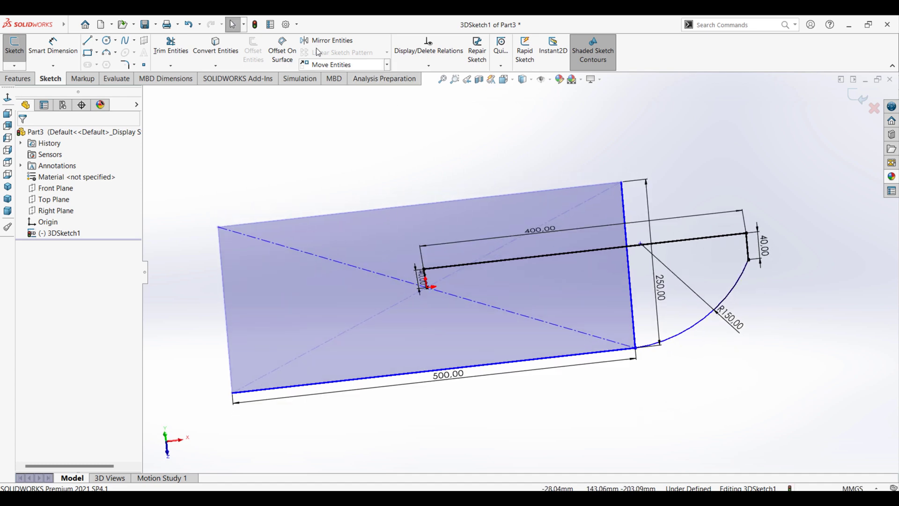
Step: Mirror the arc and the 40 mm line about the Front Plane
left_click(327, 40)
left_click(716, 309)
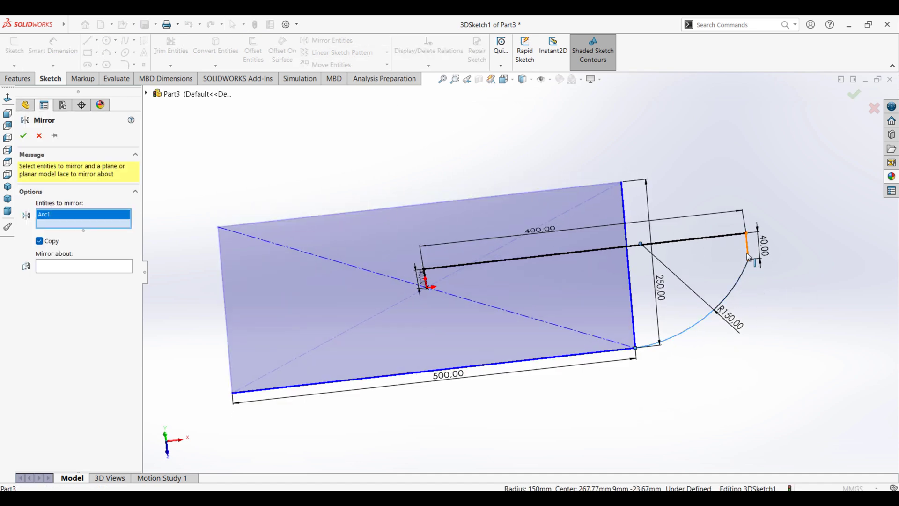
left_click(747, 246)
left_click(72, 277)
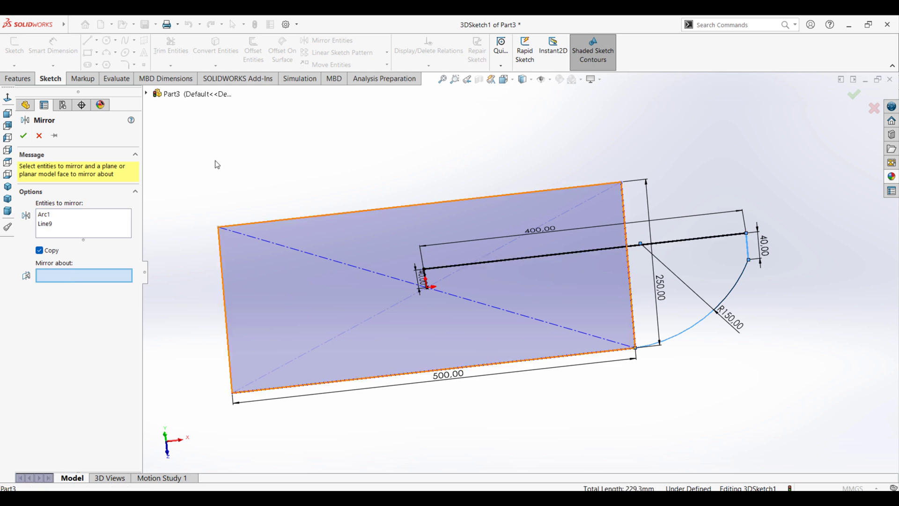
left_click(147, 95)
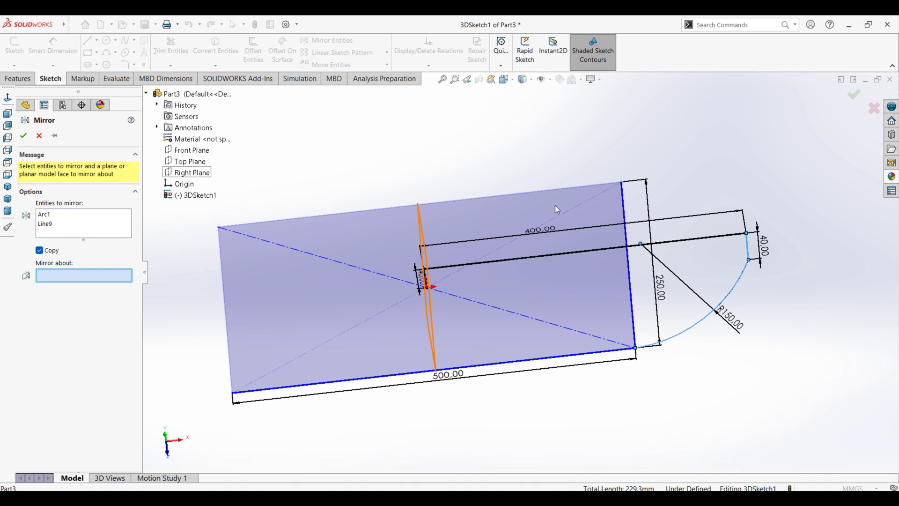
left_click(201, 154)
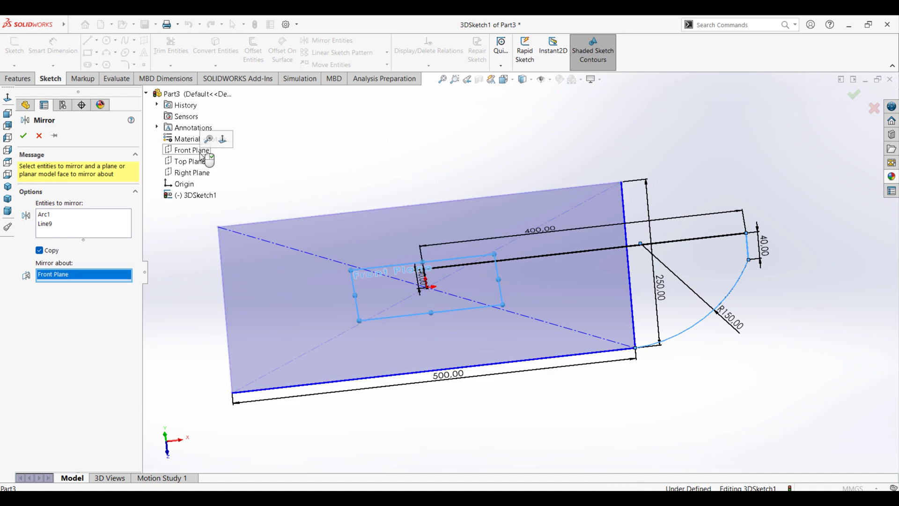
left_click(27, 141)
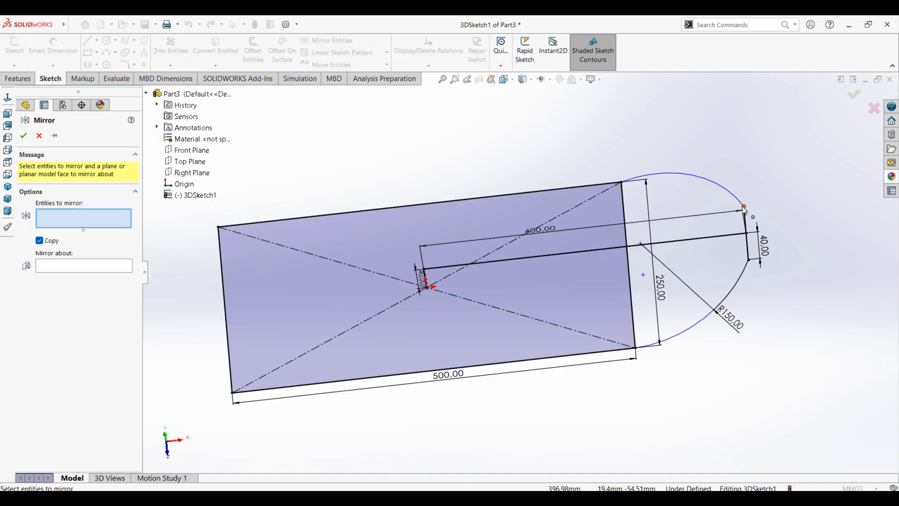
Step: Mirror both arcs and the short line about the Right Plane
left_click(743, 205)
left_click(747, 229)
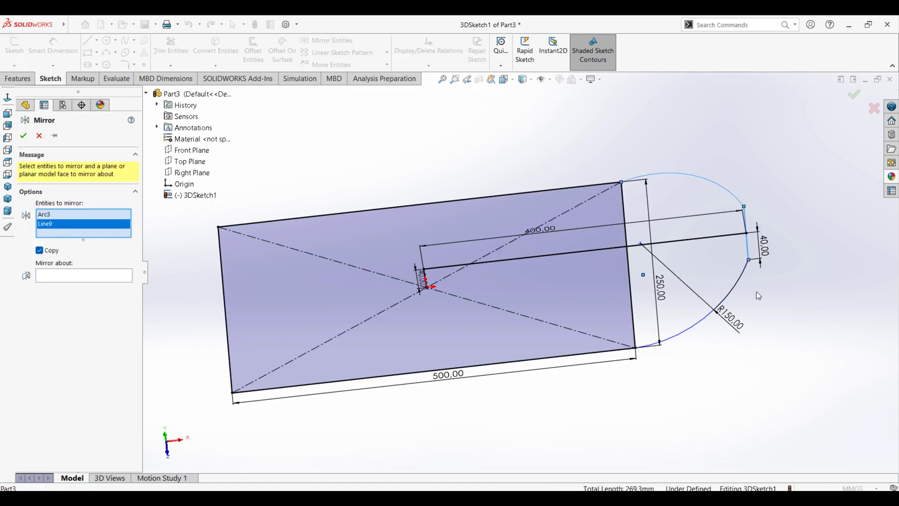
left_click(736, 292)
left_click(103, 283)
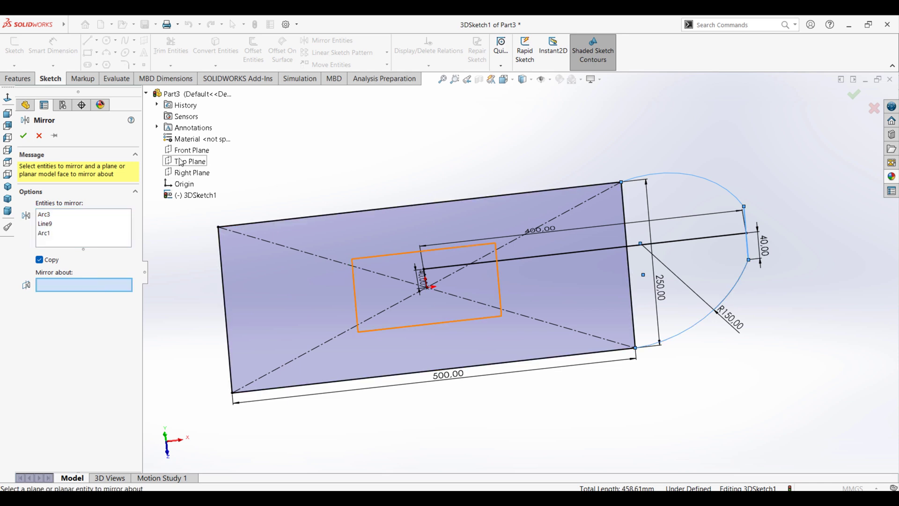
left_click(187, 172)
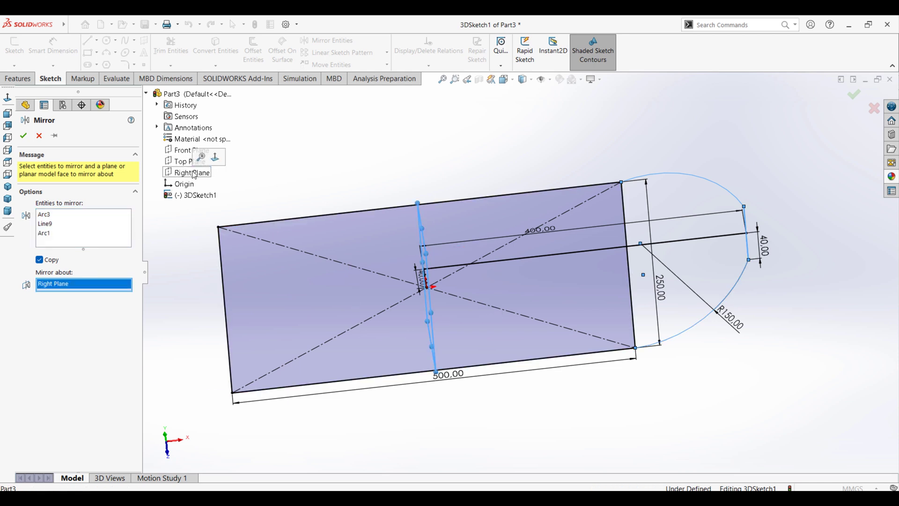
left_click(23, 136)
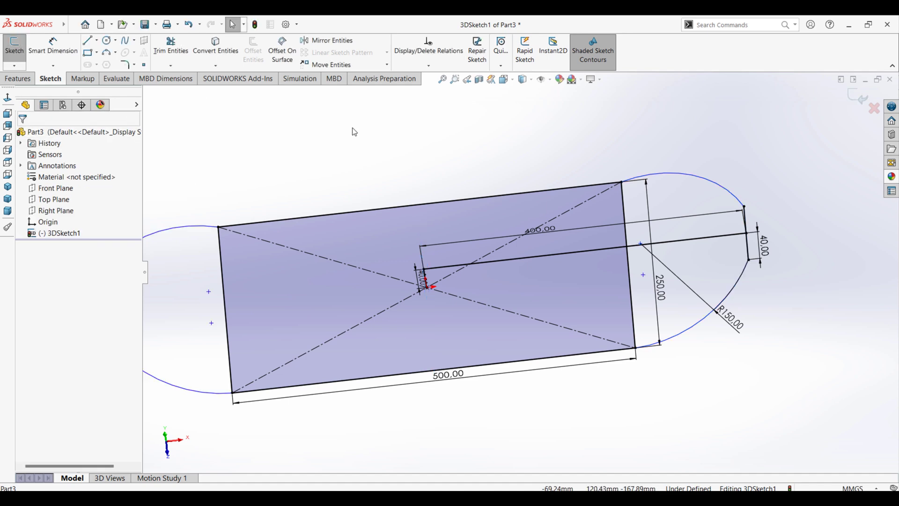
middle_click_drag(427, 177, 490, 198)
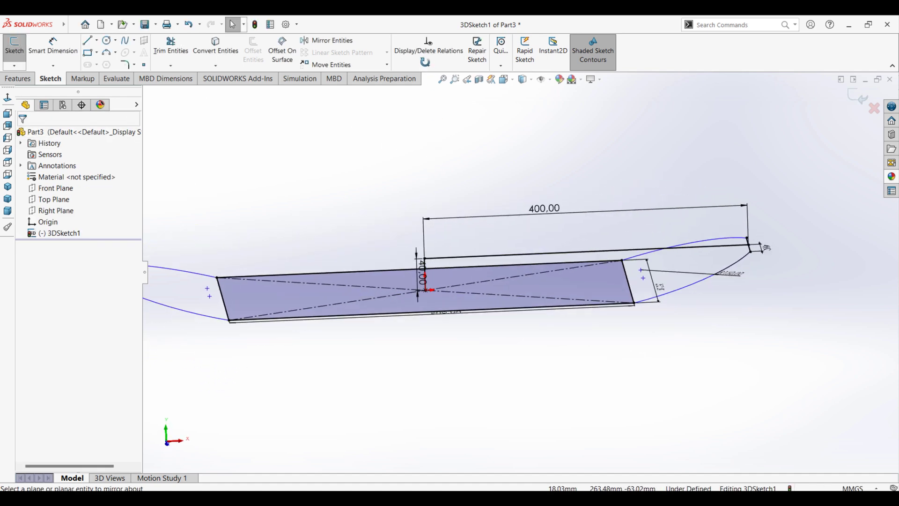
middle_click_drag(468, 243, 458, 260)
left_click(456, 257)
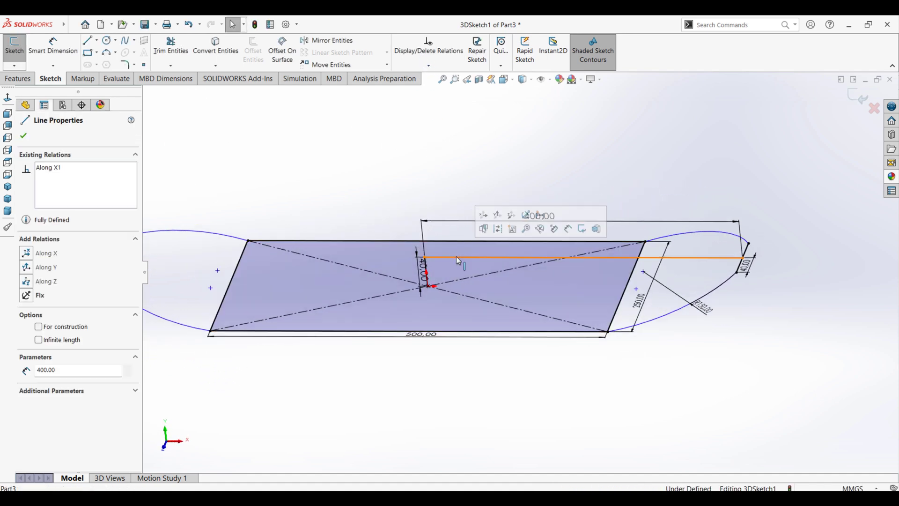
left_click(23, 135)
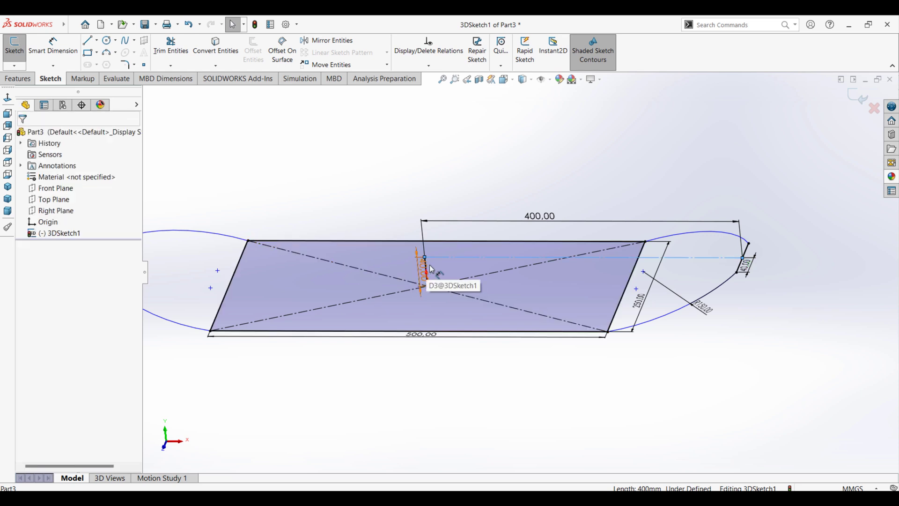
scroll(431, 269, "down", 3)
scroll(431, 268, "down", 2)
left_click(440, 281)
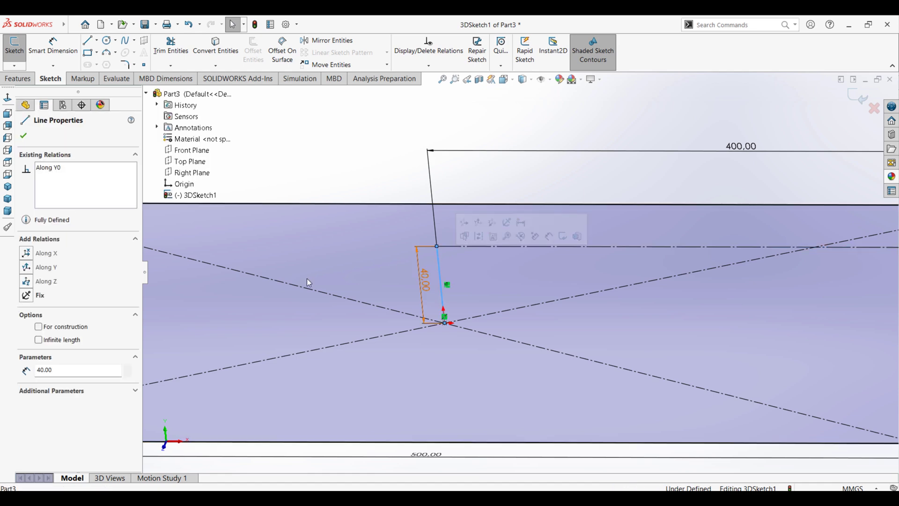
left_click(24, 135)
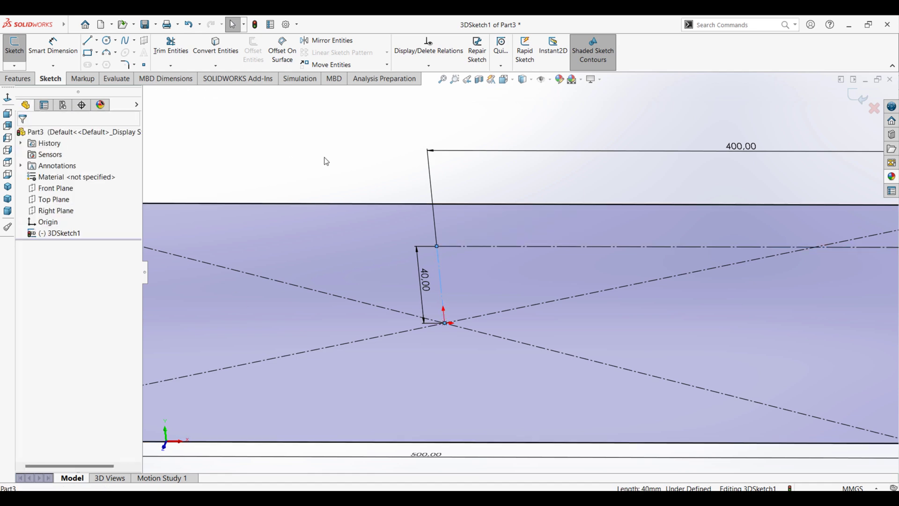
scroll(361, 176, "up", 3)
mouse_move(374, 195)
middle_mouse_down()
mouse_move(439, 235)
mouse_move(453, 187)
middle_mouse_up()
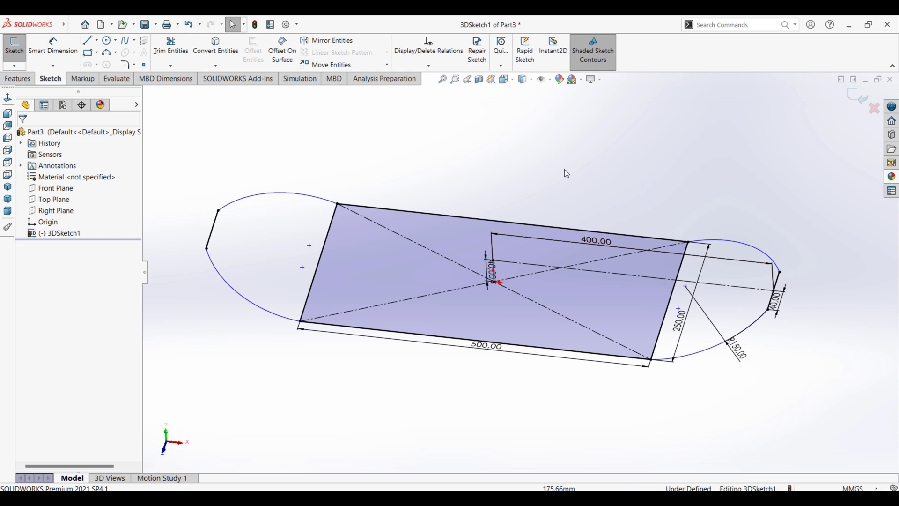
Step: Create a boundary surface using the left and top arcs as Direction 1 profiles
left_click(18, 80)
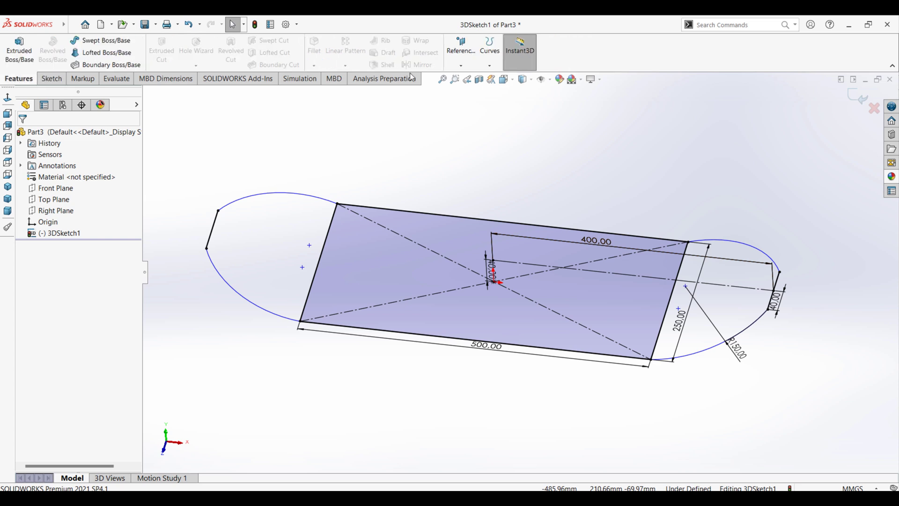
left_click(369, 79)
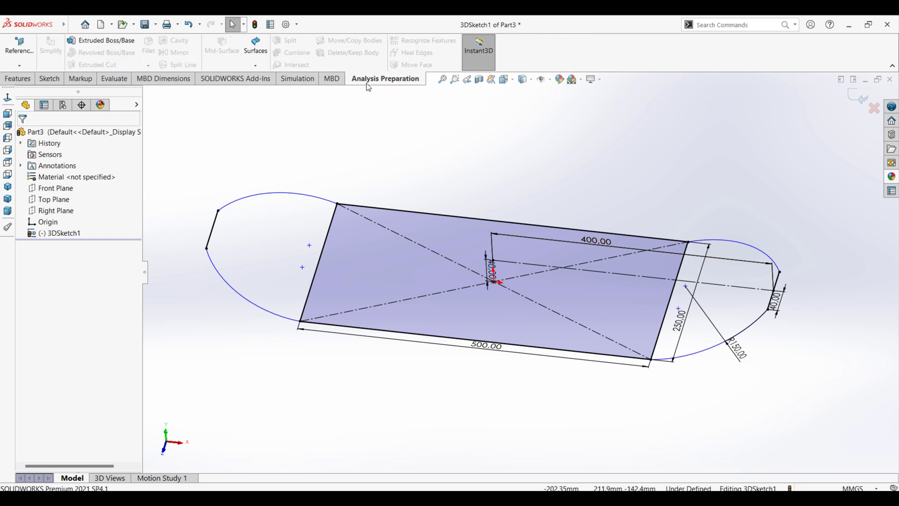
left_click(260, 68)
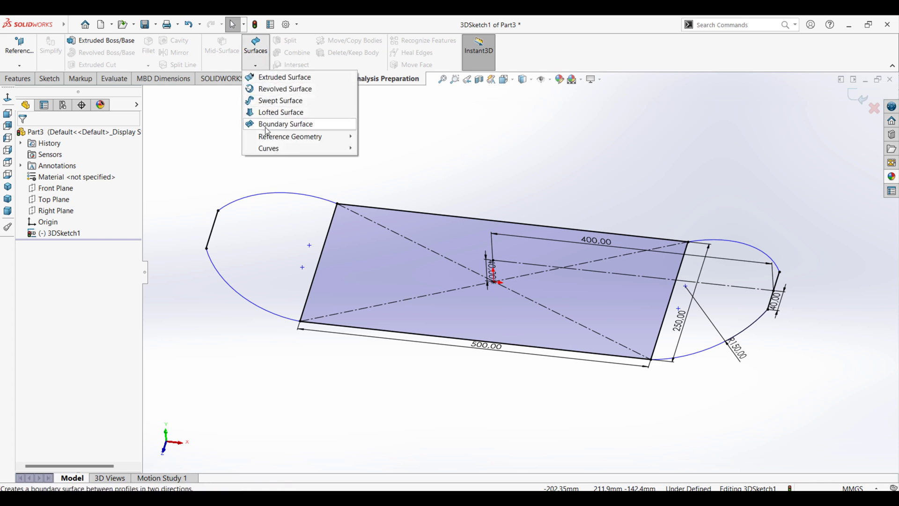
left_click(308, 125)
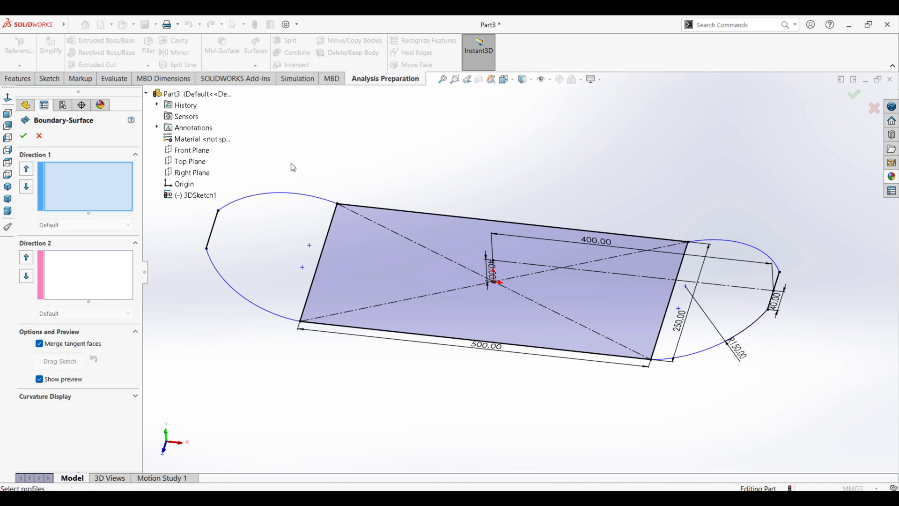
scroll(280, 210, "down", 2)
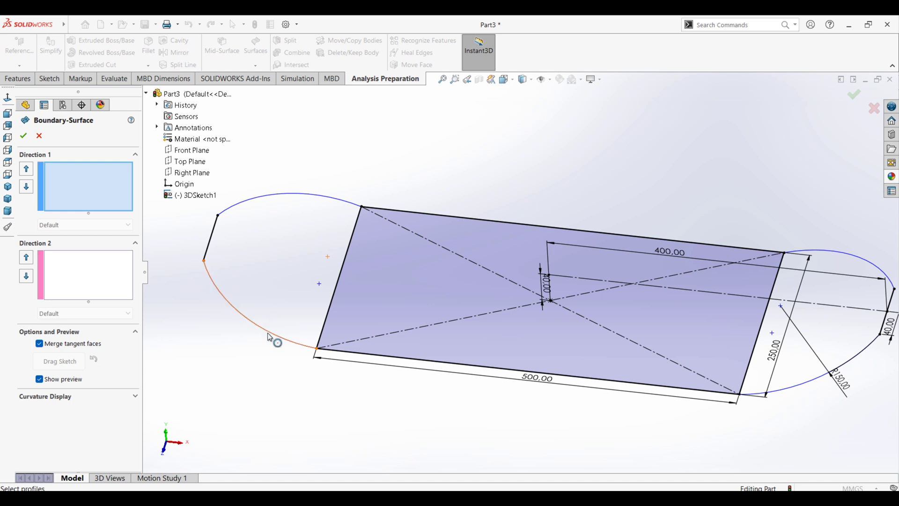
left_click(270, 337)
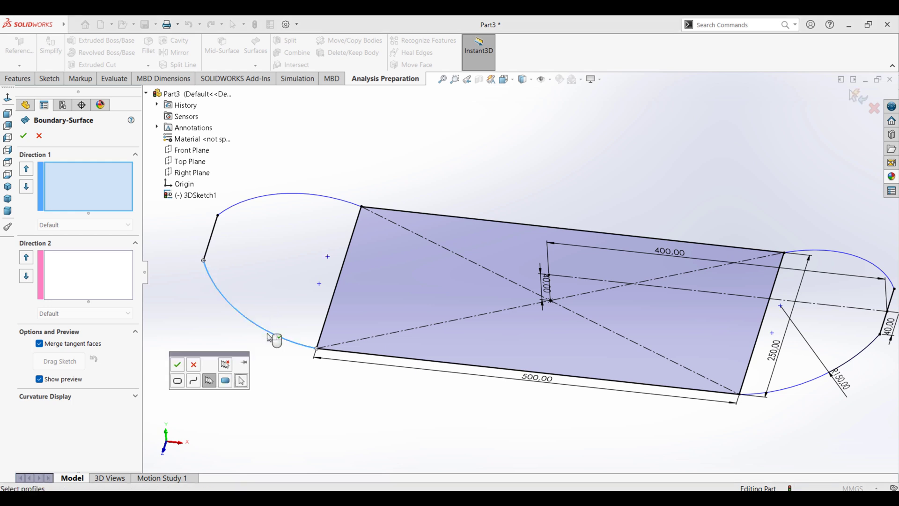
left_click(178, 364)
left_click(317, 200)
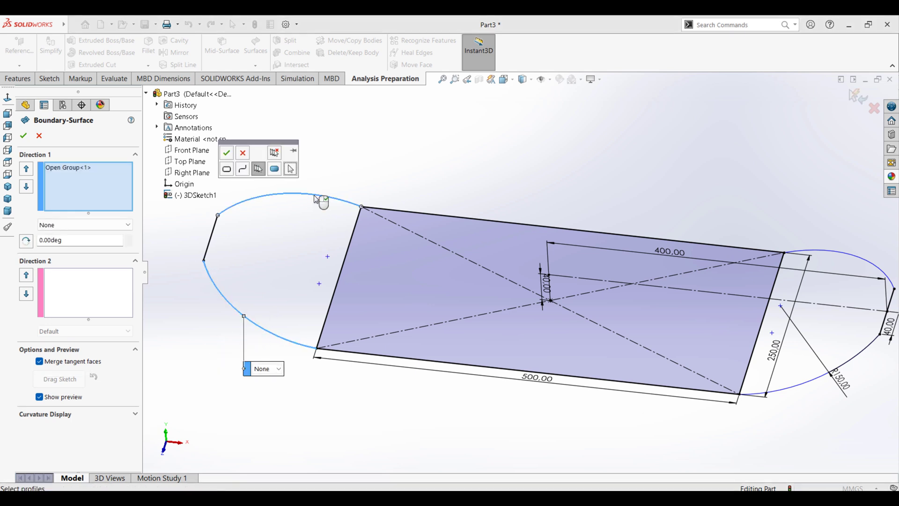
left_click(230, 160)
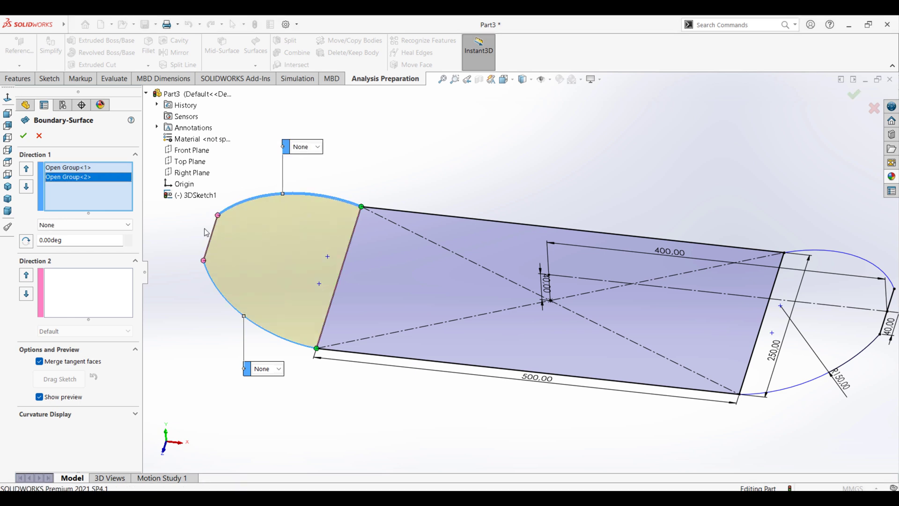
left_click(26, 138)
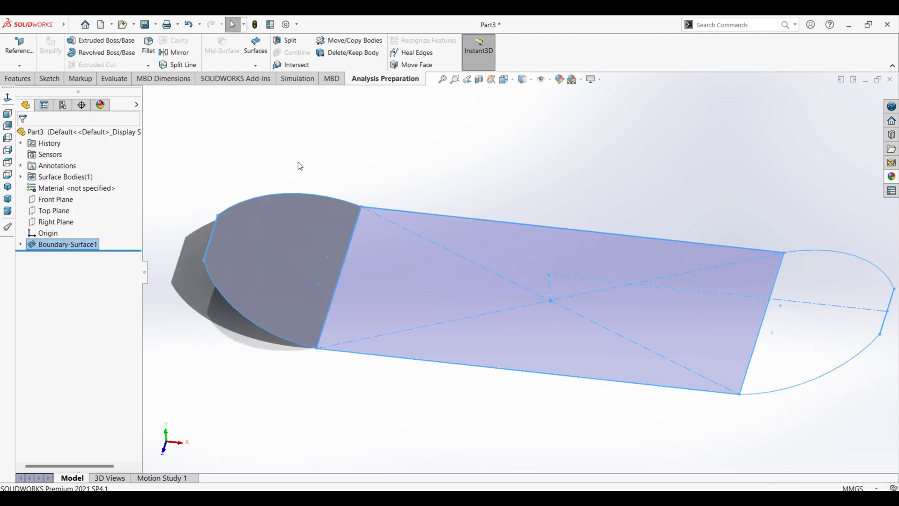
Step: Show 3DSketch1 under Boundary-Surface1 again, then open the Surfaces dropdown
left_click(453, 154)
left_click(67, 243)
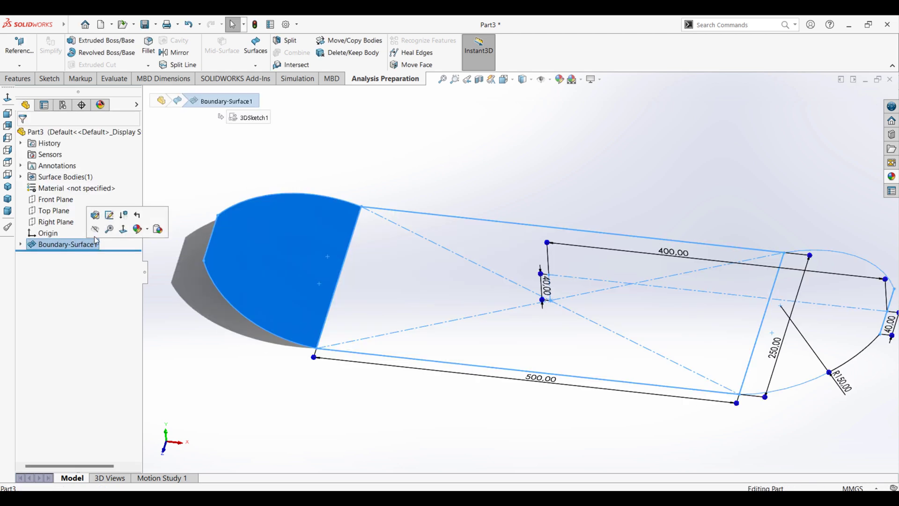
left_click(418, 147)
middle_click_drag(418, 165, 394, 161)
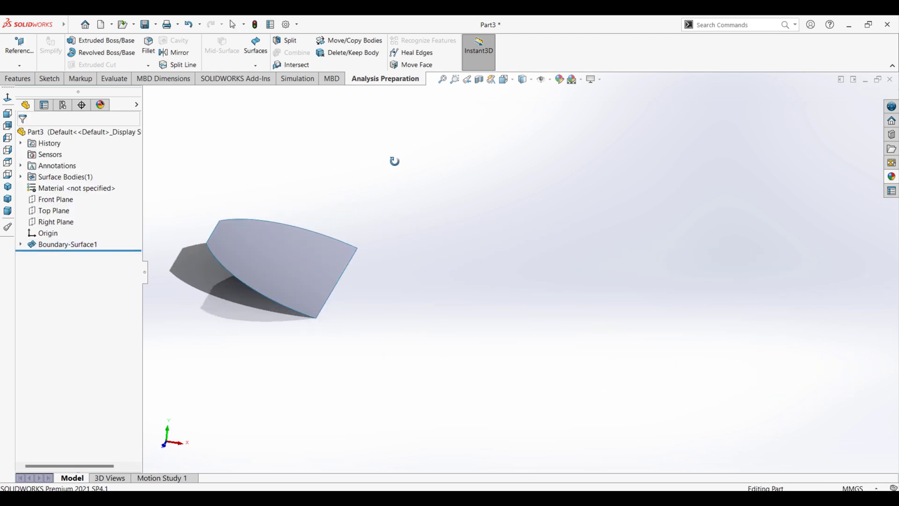
left_click(21, 244)
left_click(62, 256)
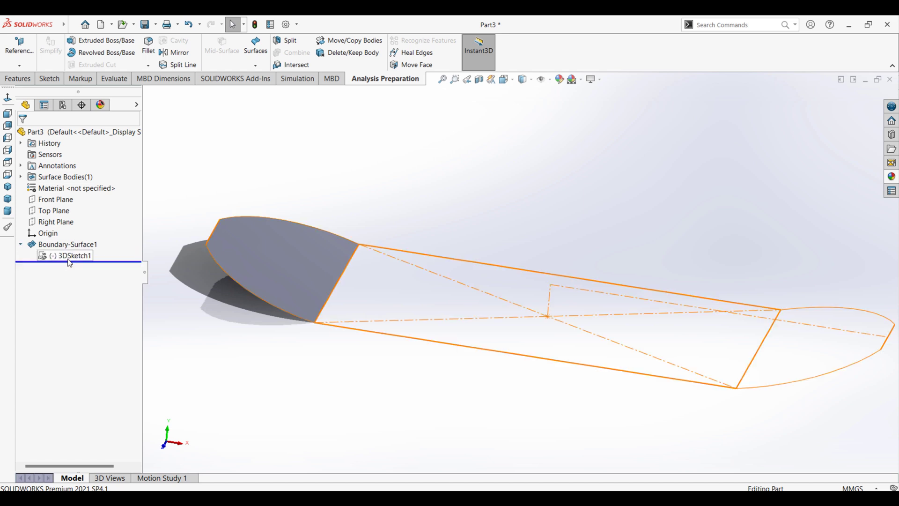
left_click(71, 258)
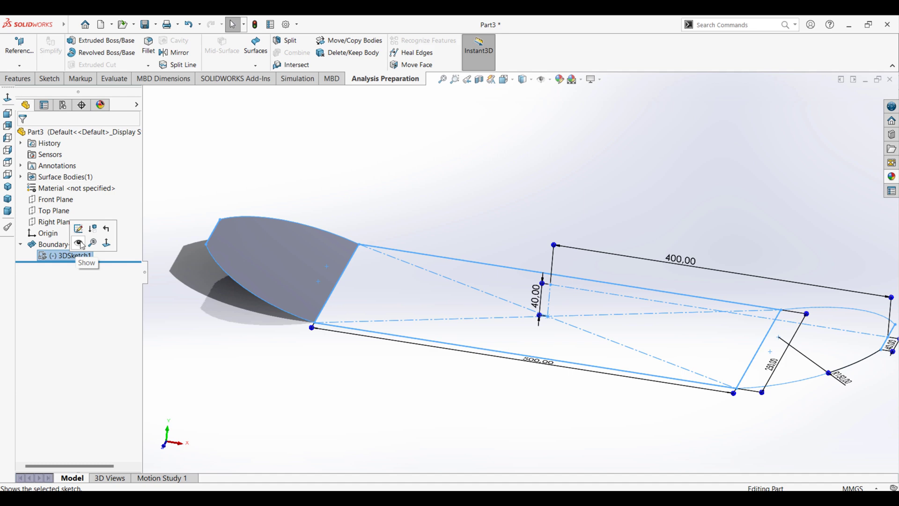
left_click(81, 243)
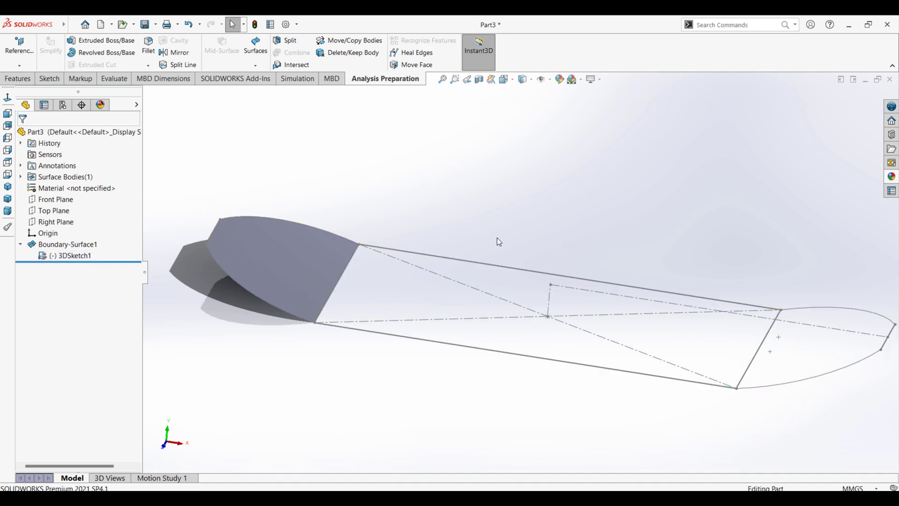
mouse_move(499, 241)
middle_mouse_down()
mouse_move(515, 215)
mouse_move(379, 129)
middle_mouse_up()
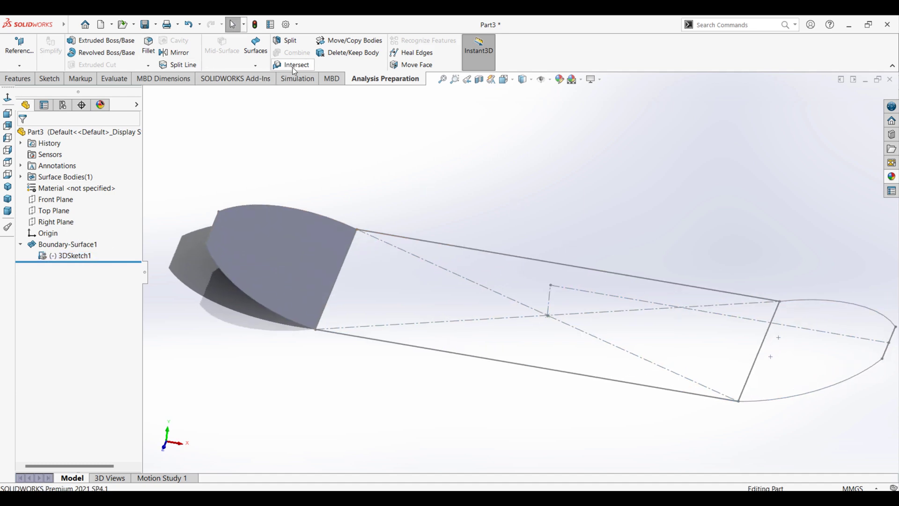
left_click(261, 71)
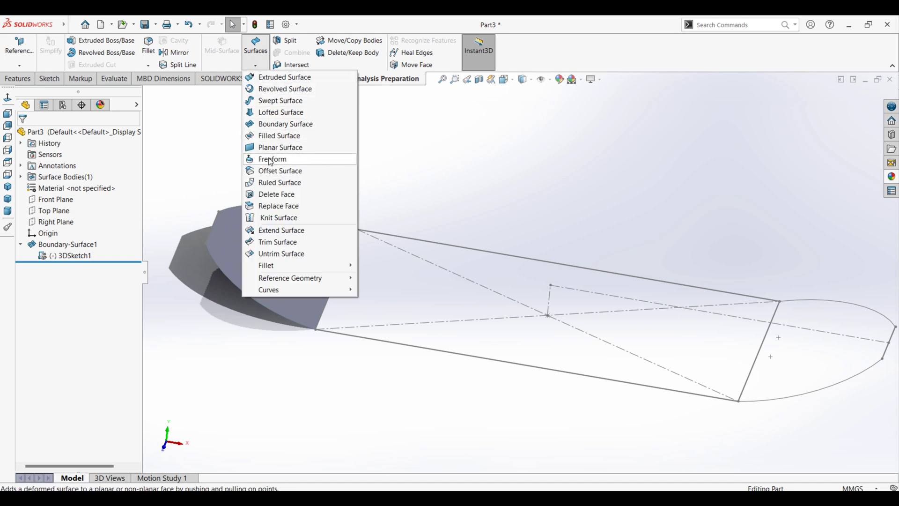
Step: Create Boundary-Surface2 between the lower and upper long edges of the raft outline
left_click(280, 126)
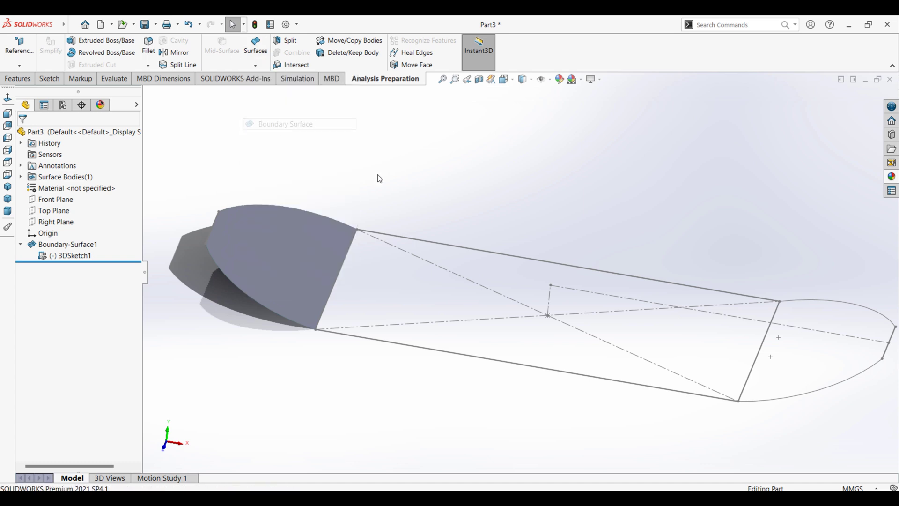
left_click(485, 362)
left_click(509, 390)
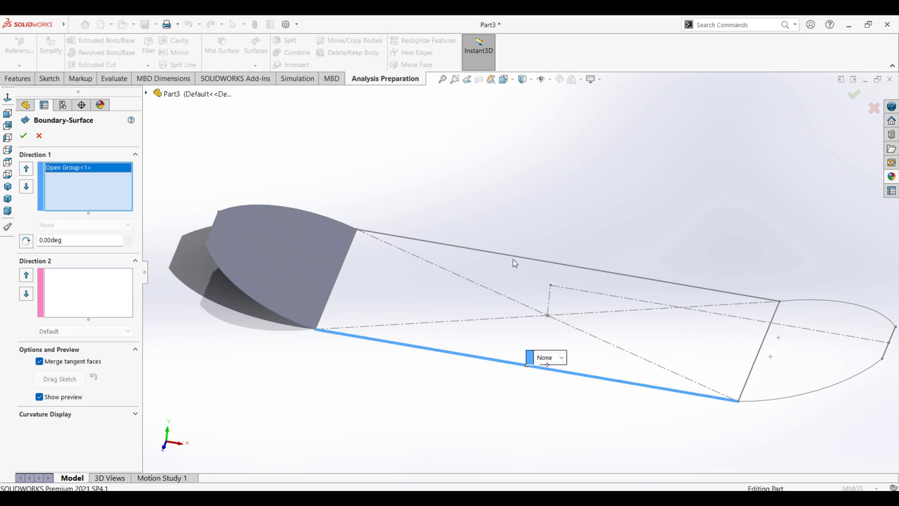
left_click(514, 260)
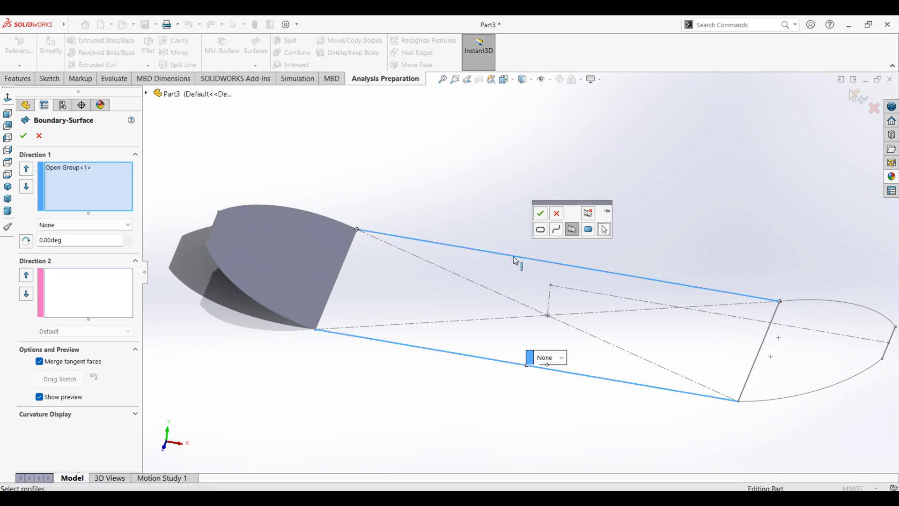
left_click(539, 214)
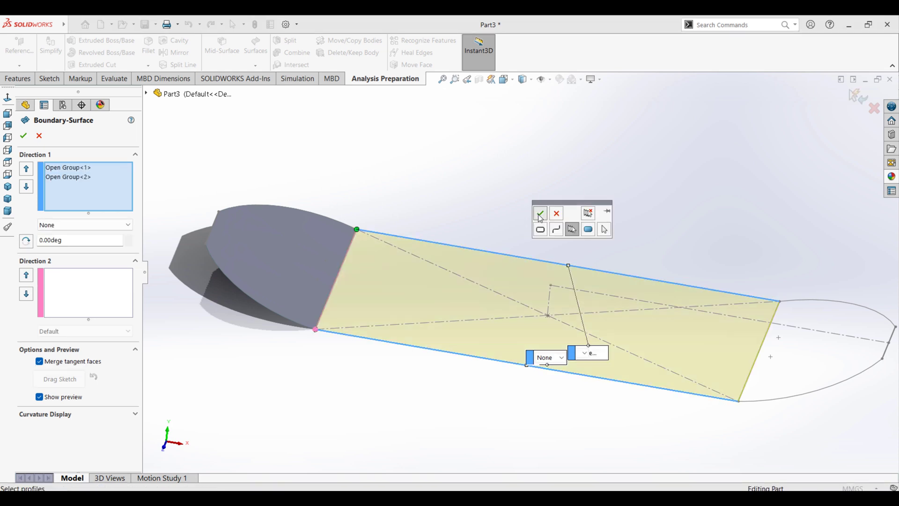
left_click(25, 140)
mouse_move(479, 177)
middle_mouse_down()
mouse_move(491, 166)
mouse_move(512, 175)
mouse_move(473, 190)
mouse_move(496, 231)
mouse_move(472, 287)
mouse_move(490, 319)
mouse_move(478, 227)
mouse_move(487, 197)
mouse_move(586, 267)
middle_mouse_up()
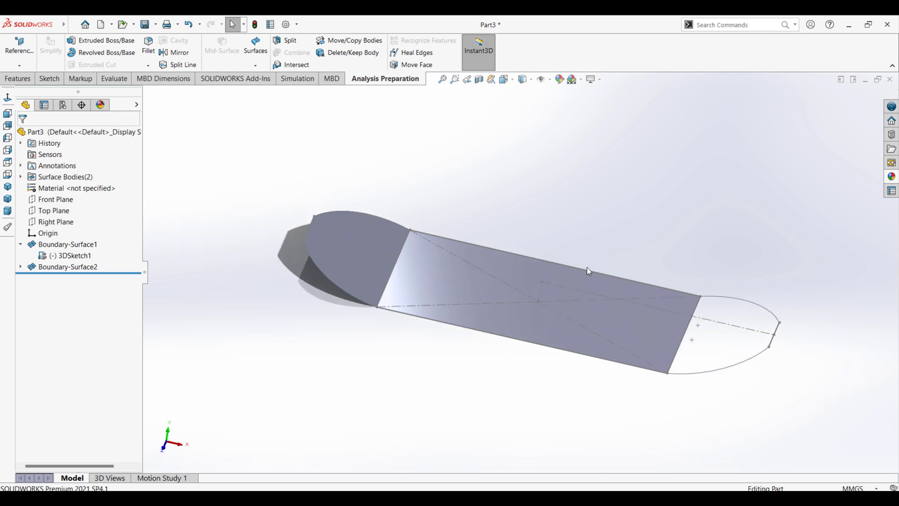
Step: Create Boundary-Surface3 between the lower and upper right arcs of the rounded end
middle_click_drag(757, 322, 632, 216)
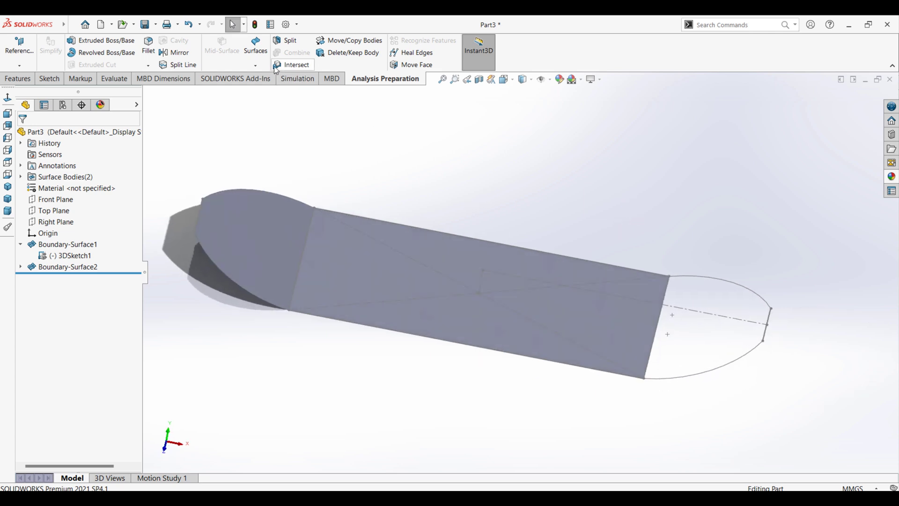
left_click(258, 67)
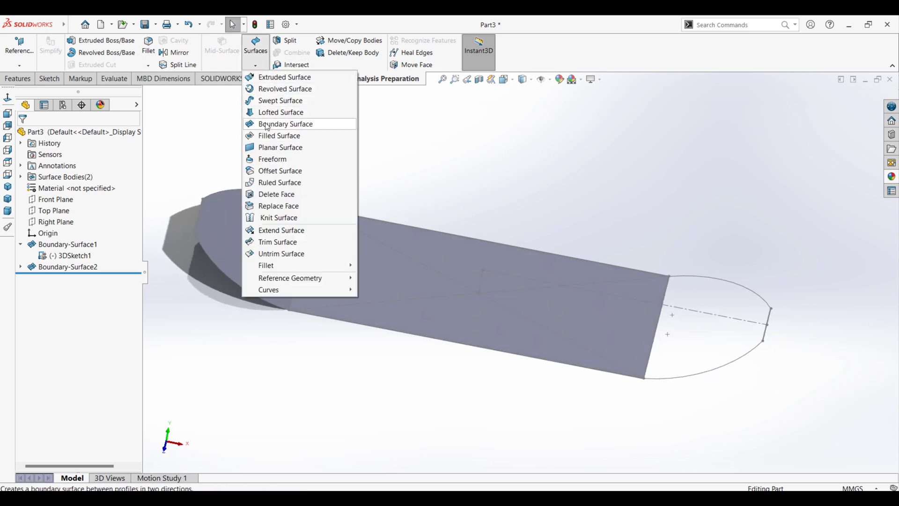
left_click(268, 124)
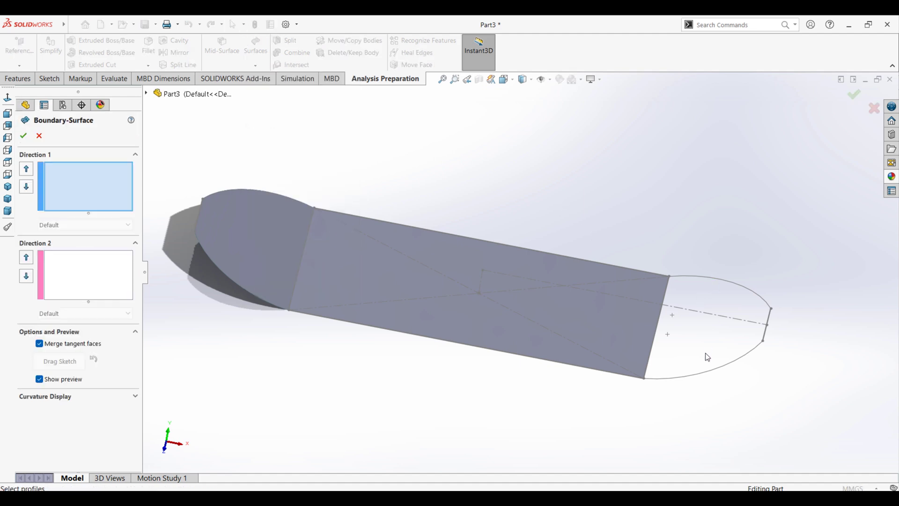
left_click(694, 379)
left_click(695, 407)
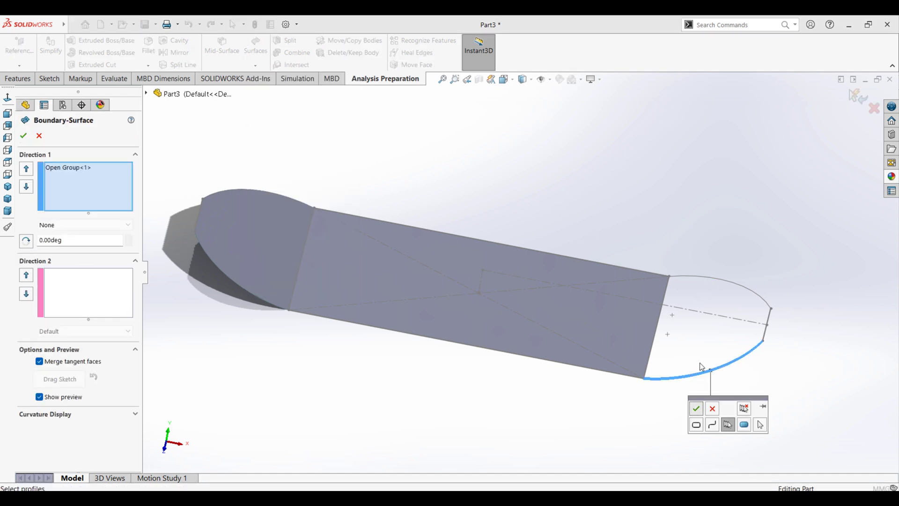
left_click(709, 279)
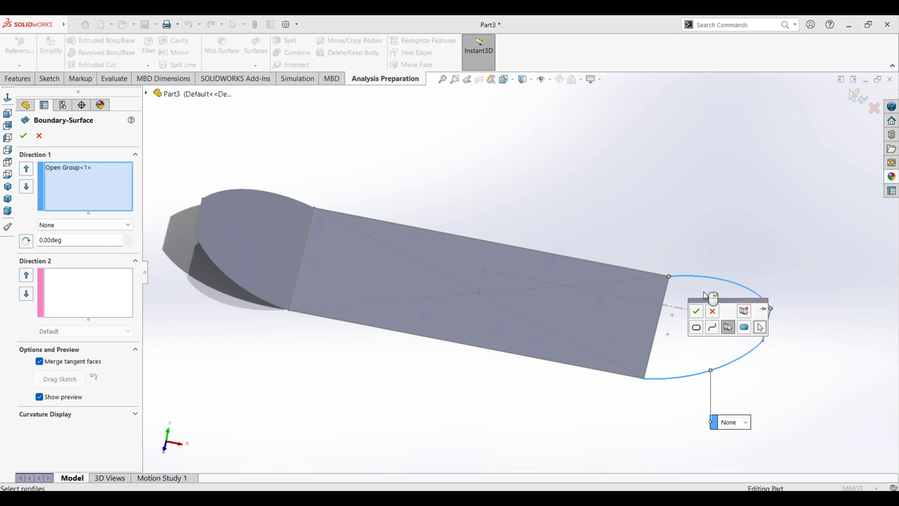
left_click(697, 312)
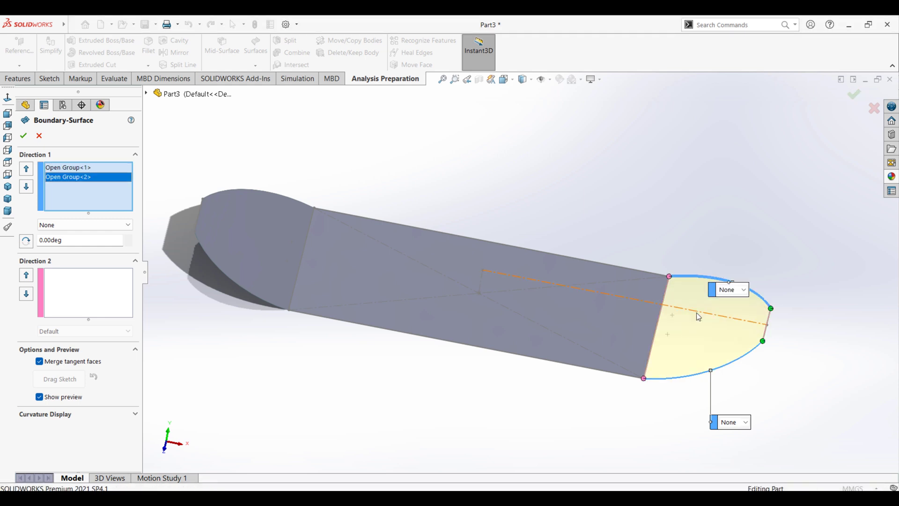
left_click(24, 136)
mouse_move(536, 173)
middle_mouse_down()
mouse_move(532, 313)
mouse_move(526, 195)
mouse_move(529, 205)
middle_mouse_up()
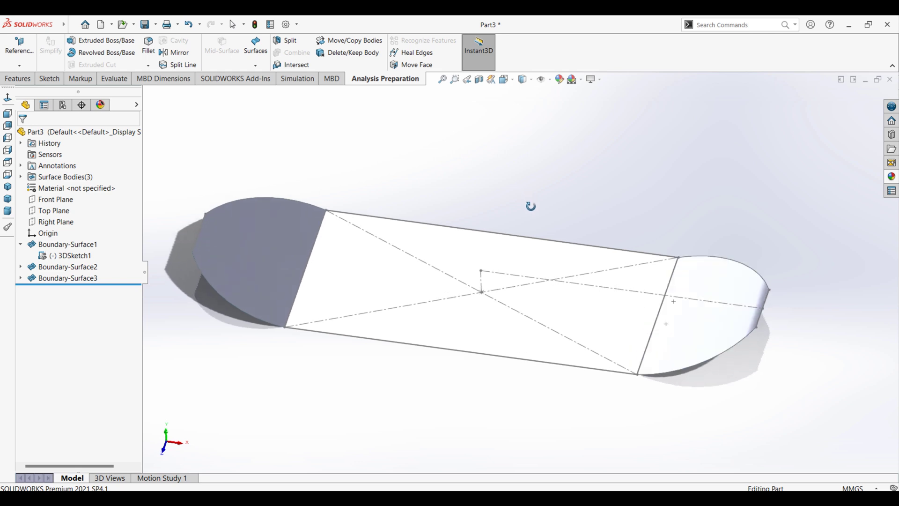
left_click(21, 245)
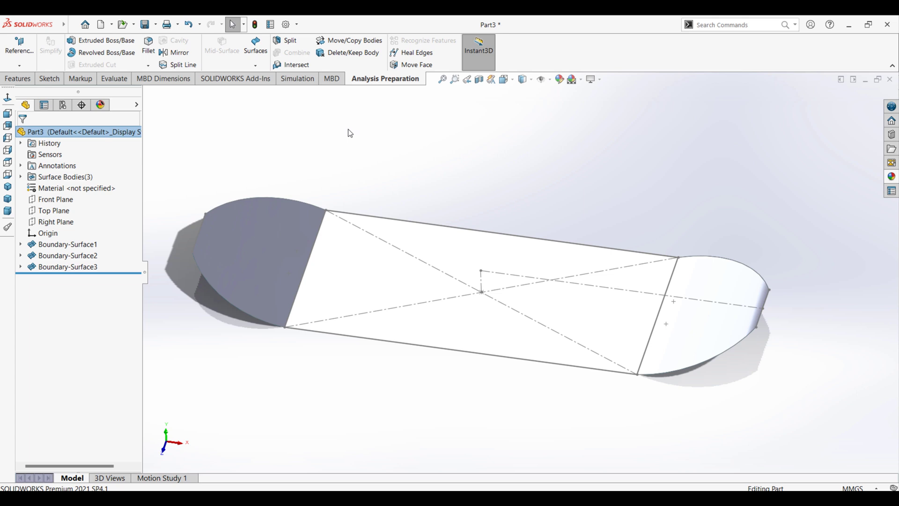
Step: Save As Part1 in a newly created folder inside kapal karet
left_click(73, 25)
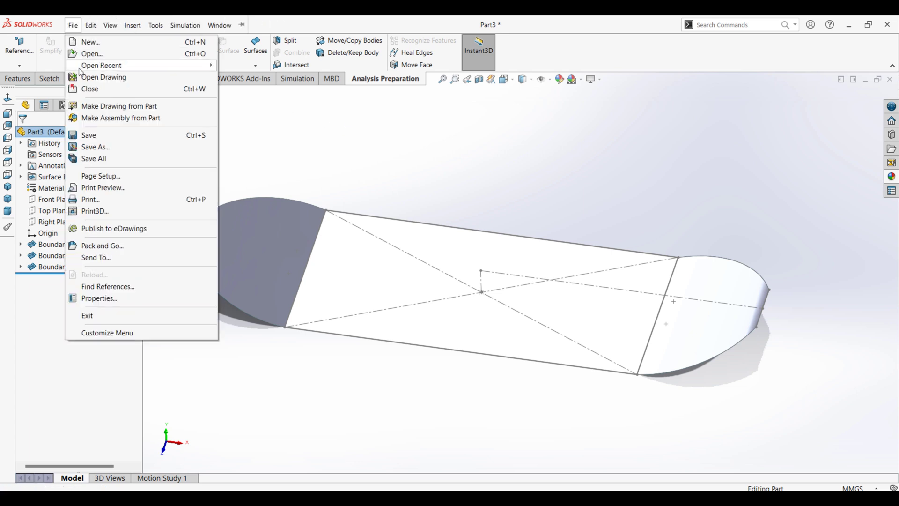
left_click(95, 147)
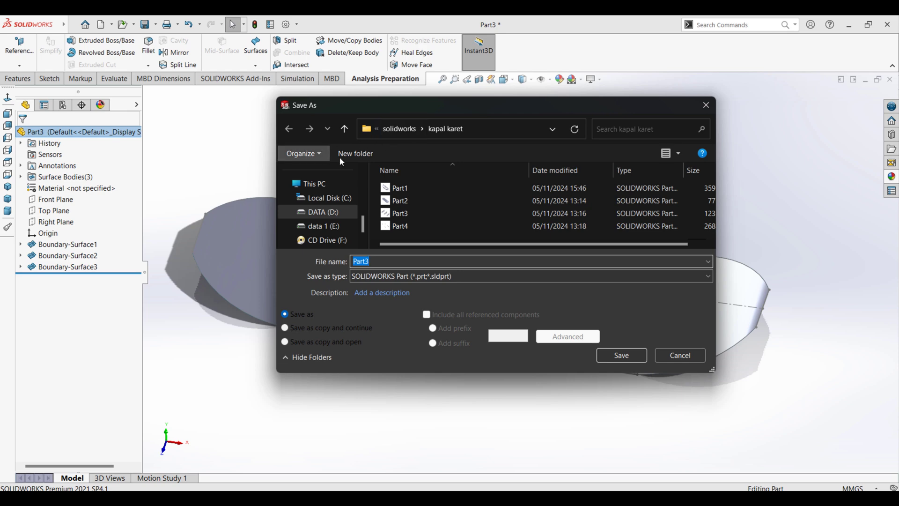
left_click(355, 153)
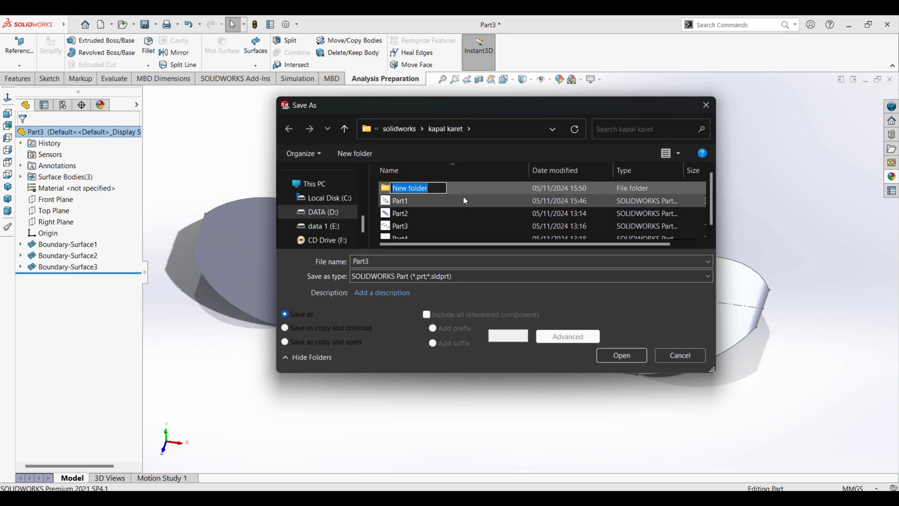
double_click(451, 185)
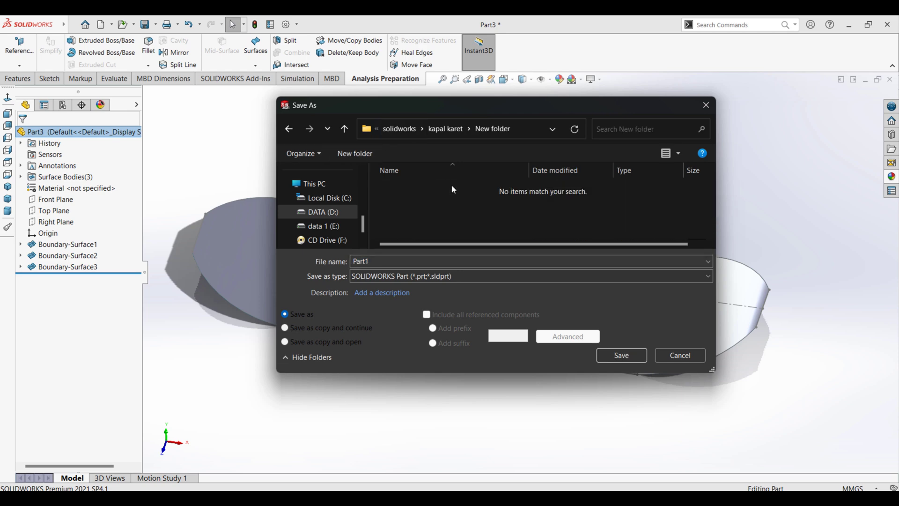
left_click(615, 356)
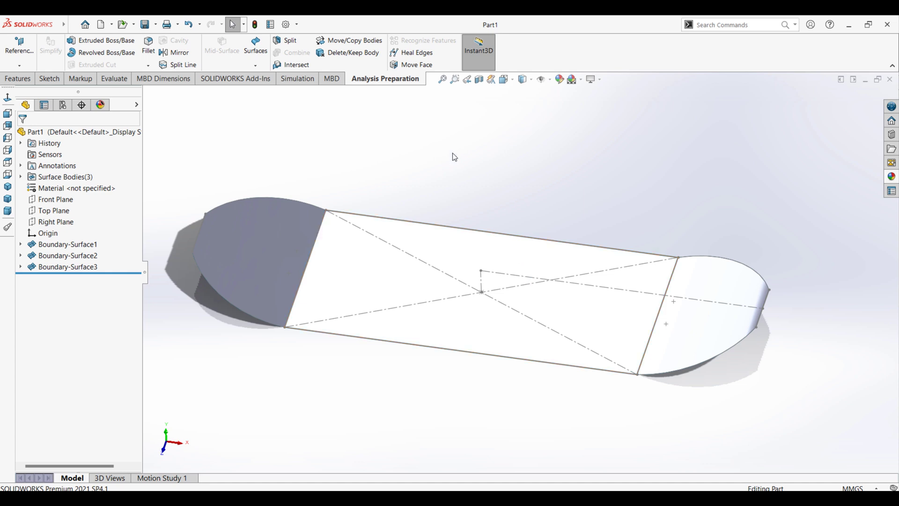
Step: Delete Boundary-Surface1 to 3 together, leaving 3DSketch1 selected
left_click(77, 245)
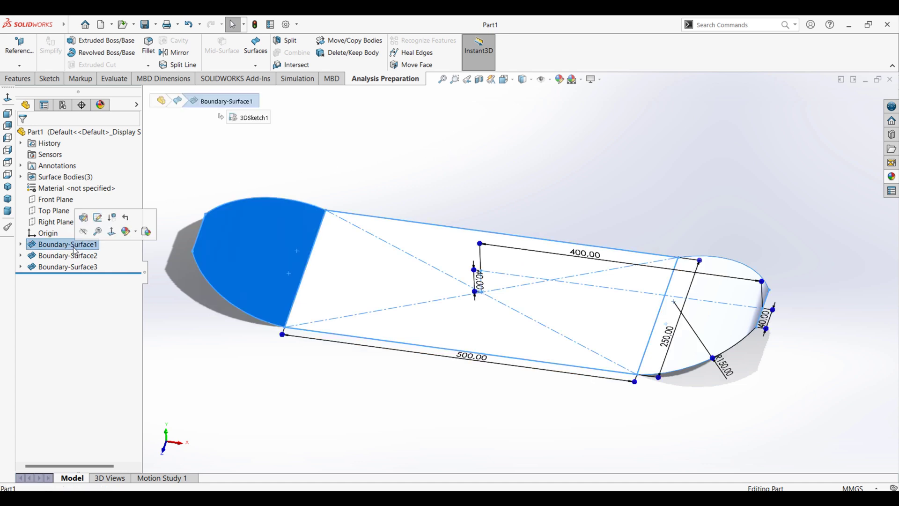
left_click(77, 256, "ctrl")
right_click(77, 268)
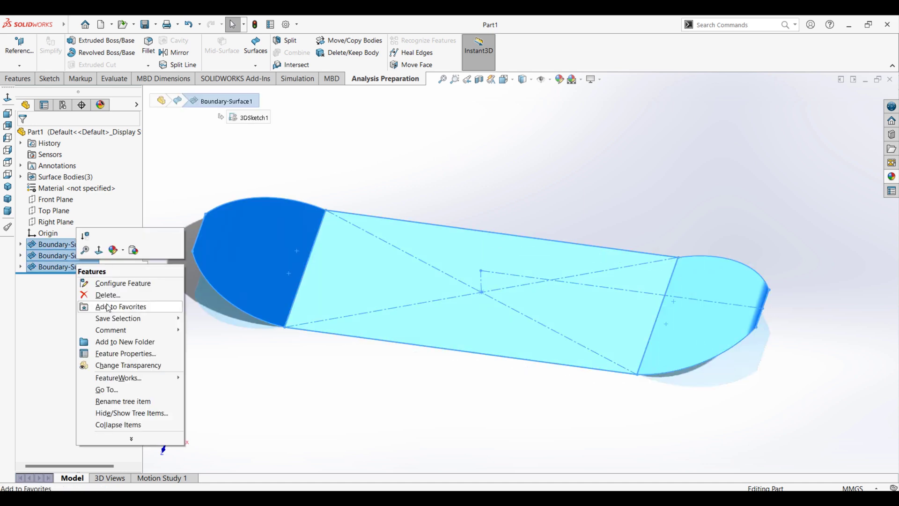
left_click(108, 296)
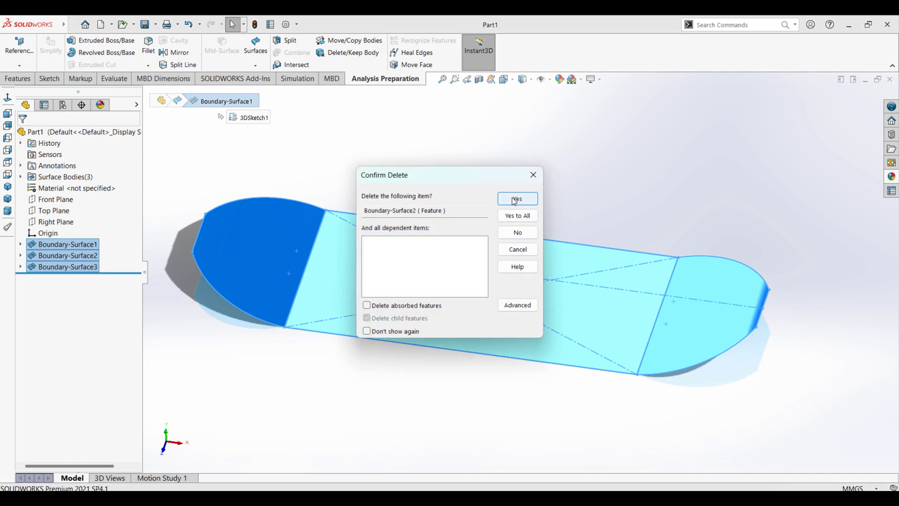
left_click(513, 215)
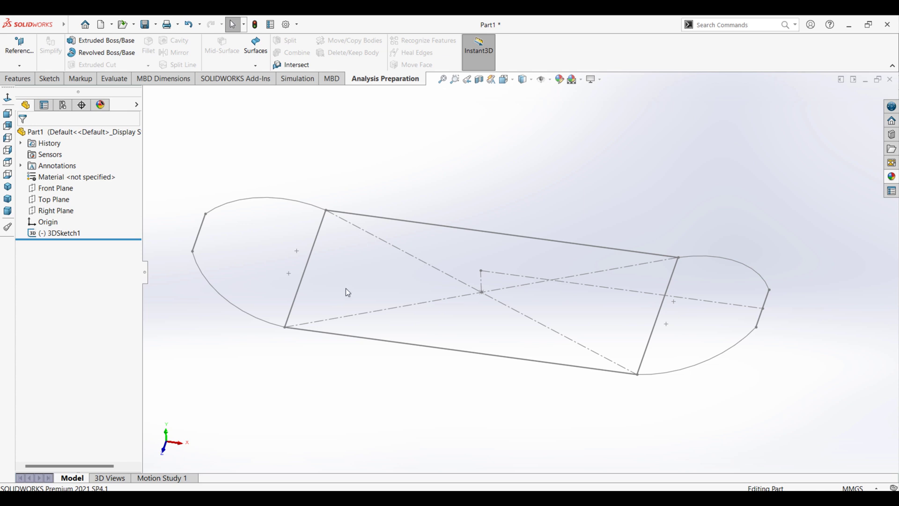
left_click(52, 233)
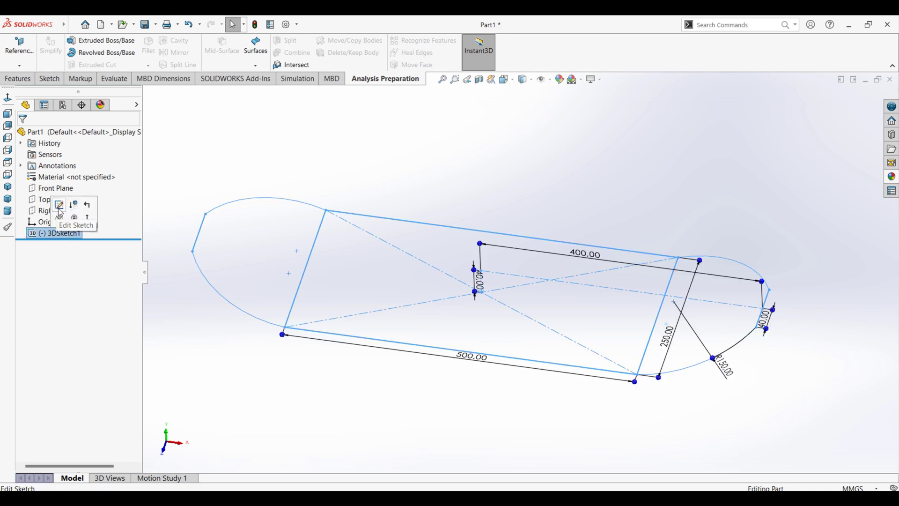
Step: Edit 3DSketch1 and start a fit spline through the left arc, top-left arc and top 500 edge
left_click(59, 205)
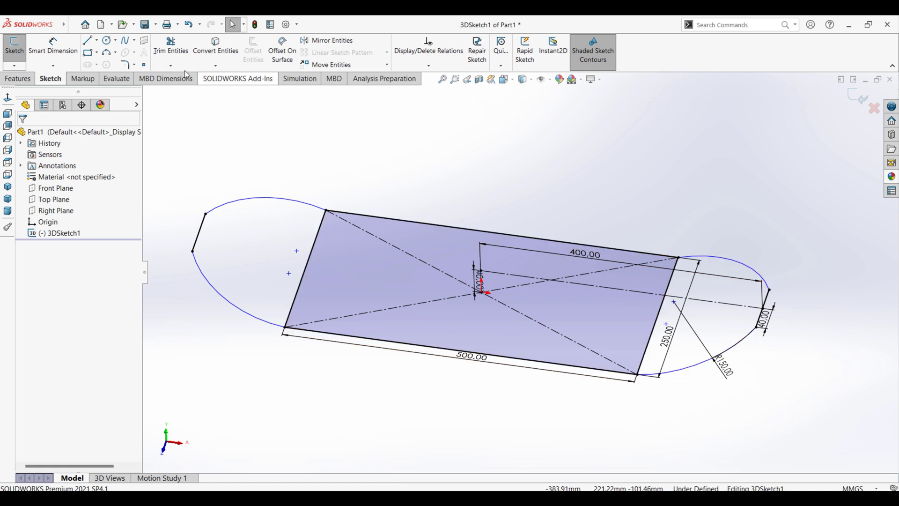
left_click(156, 25)
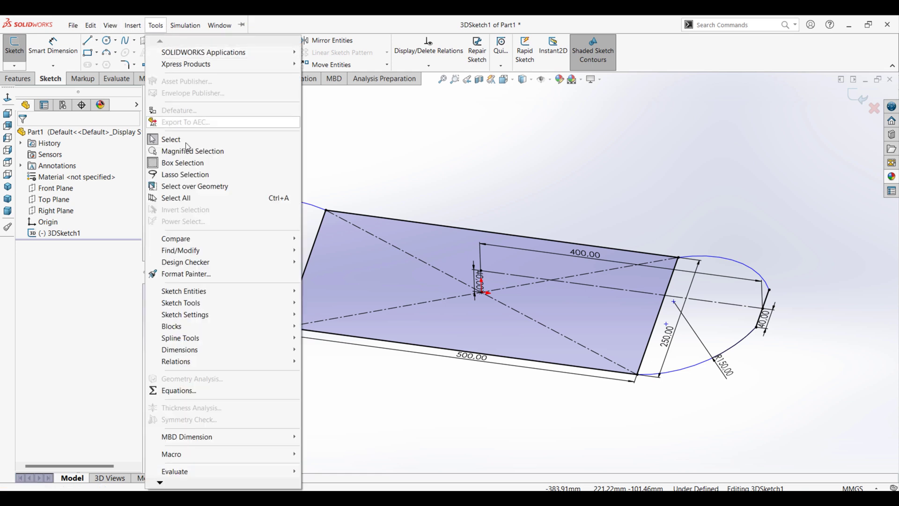
mouse_move(181, 338)
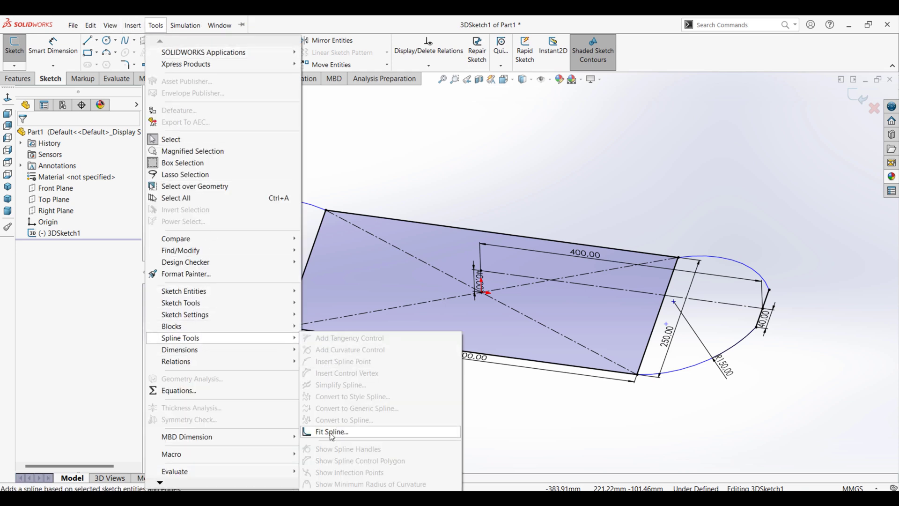
left_click(341, 436)
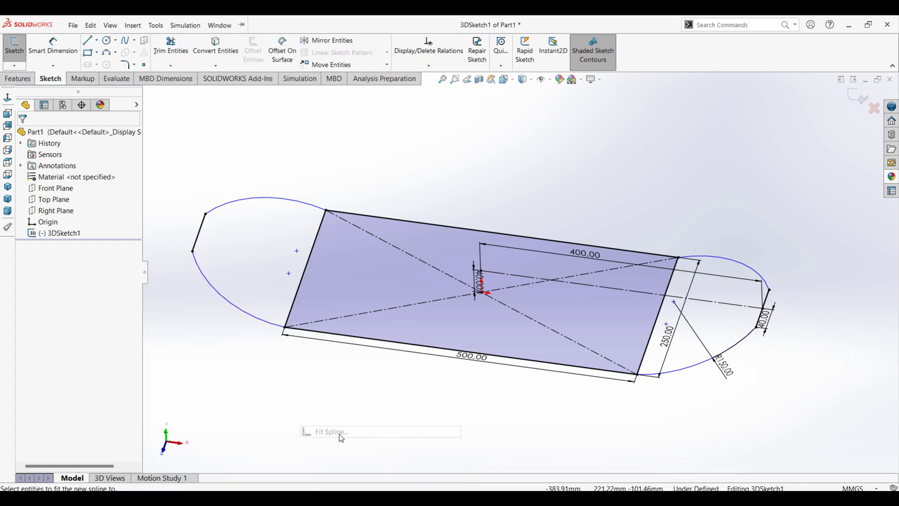
left_click(263, 319)
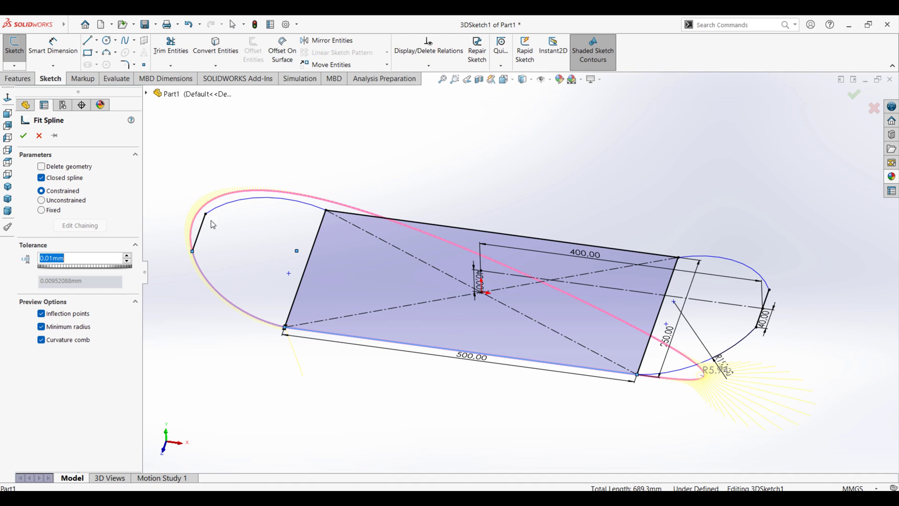
left_click(304, 205)
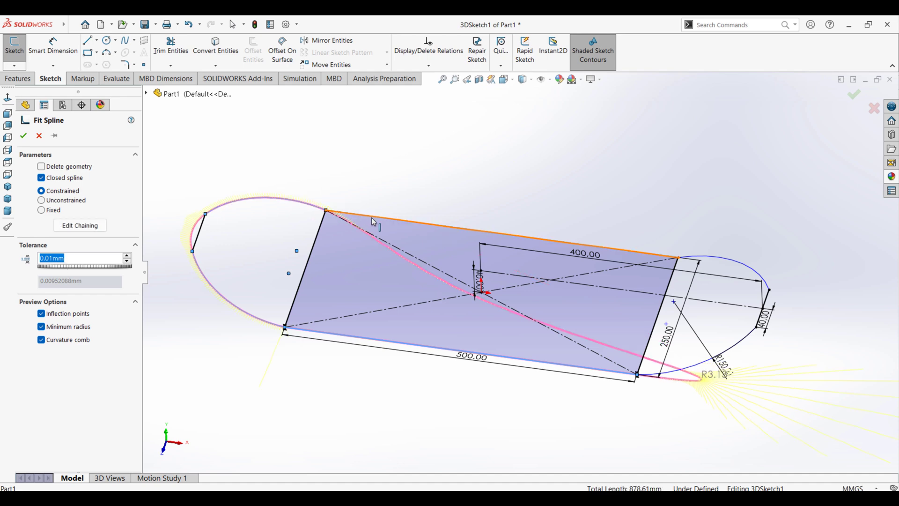
left_click(373, 222)
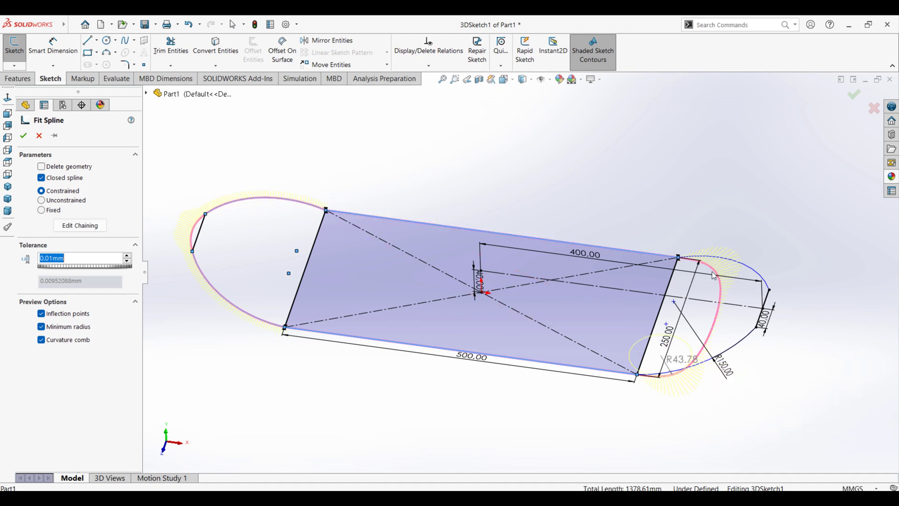
Step: Add the top-right arc and short right and left edges, closing the 1917.21 mm spline
left_click(766, 282)
left_click(767, 300)
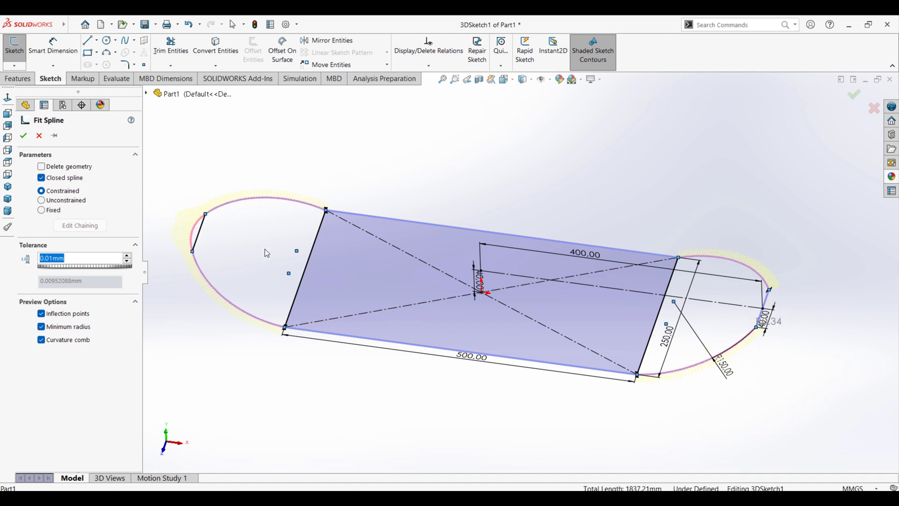
scroll(278, 231, "down", 2)
scroll(220, 223, "down", 2)
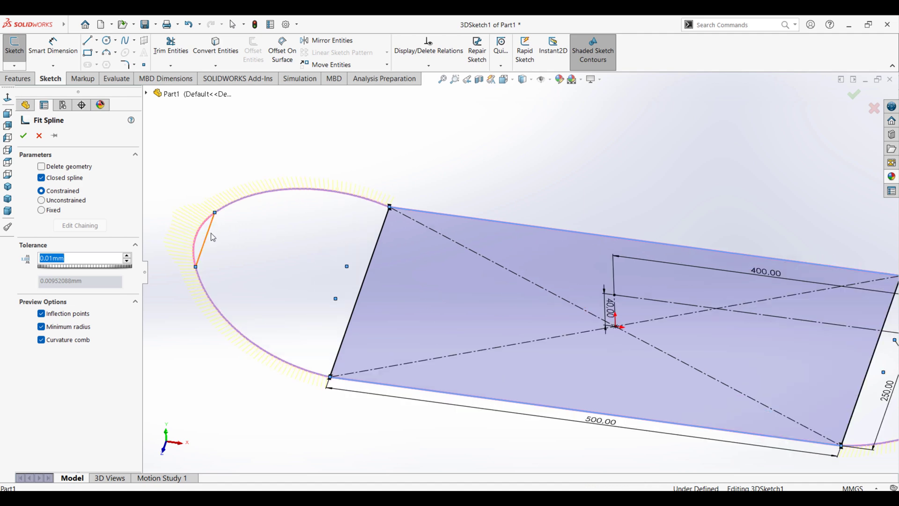
left_click(210, 232)
scroll(520, 274, "up", 2)
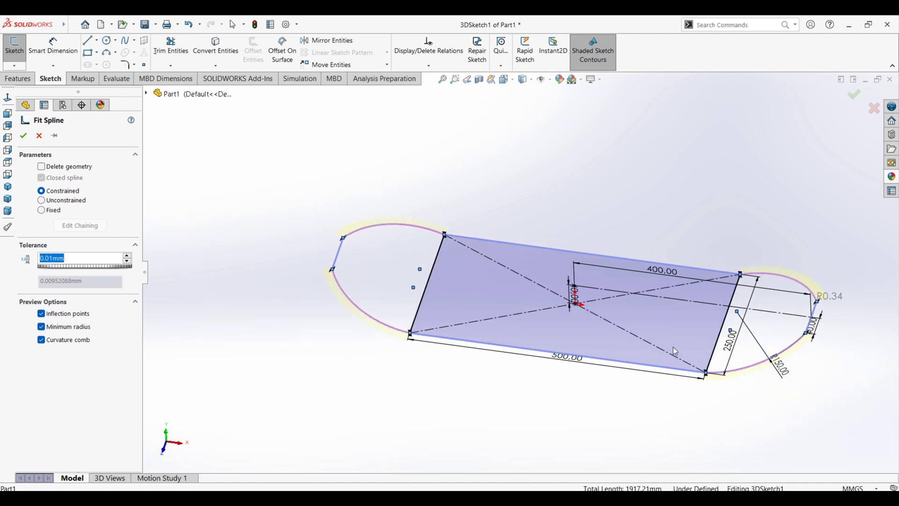
scroll(789, 292, "up", 2)
middle_click_drag(789, 292, 688, 261)
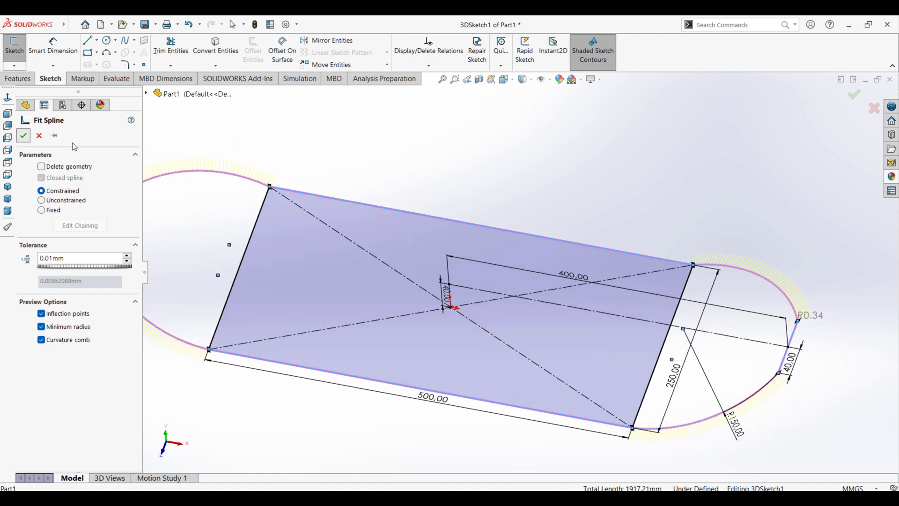
left_click(23, 135)
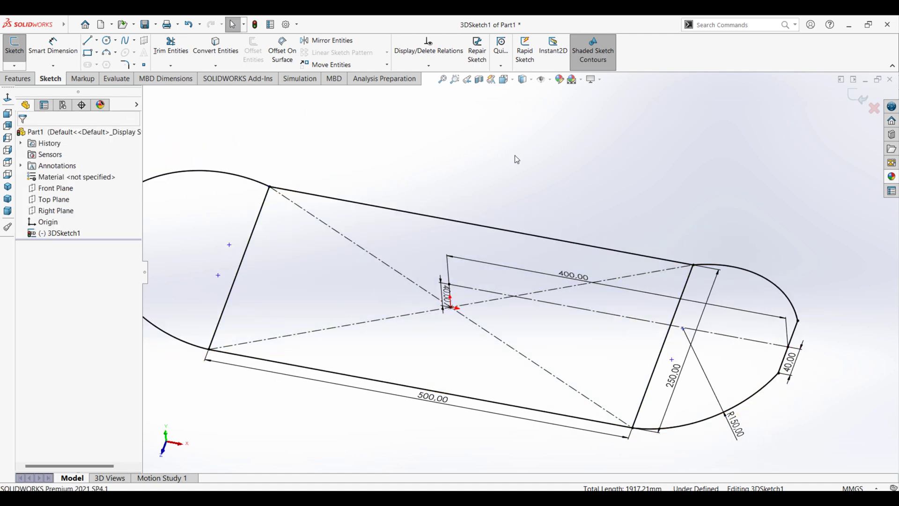
Step: Sweep an 80 mm circular profile along 3DSketch1 to create the Sweep1 tube
middle_click_drag(516, 153, 401, 305)
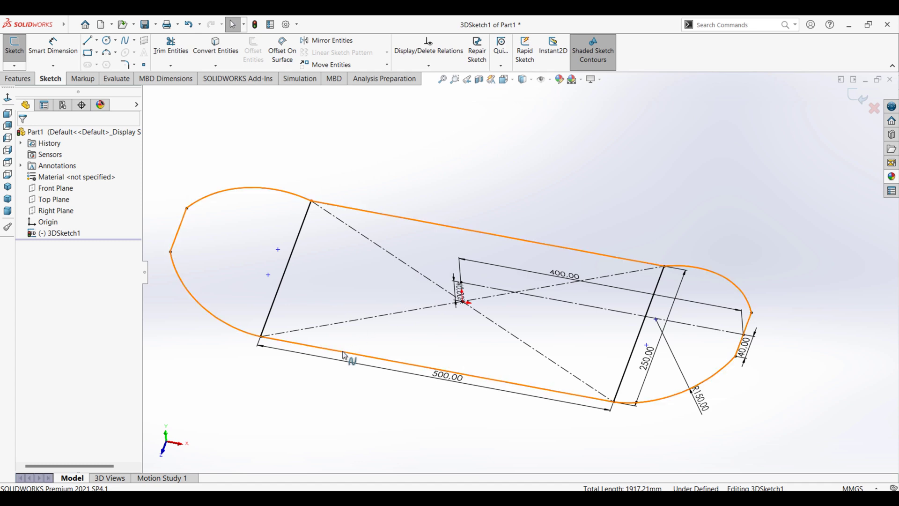
left_click(19, 79)
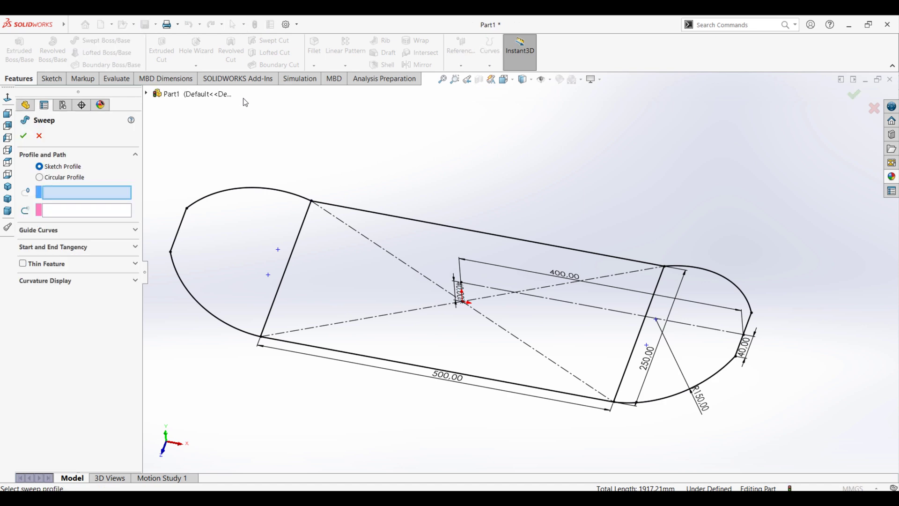
left_click(40, 178)
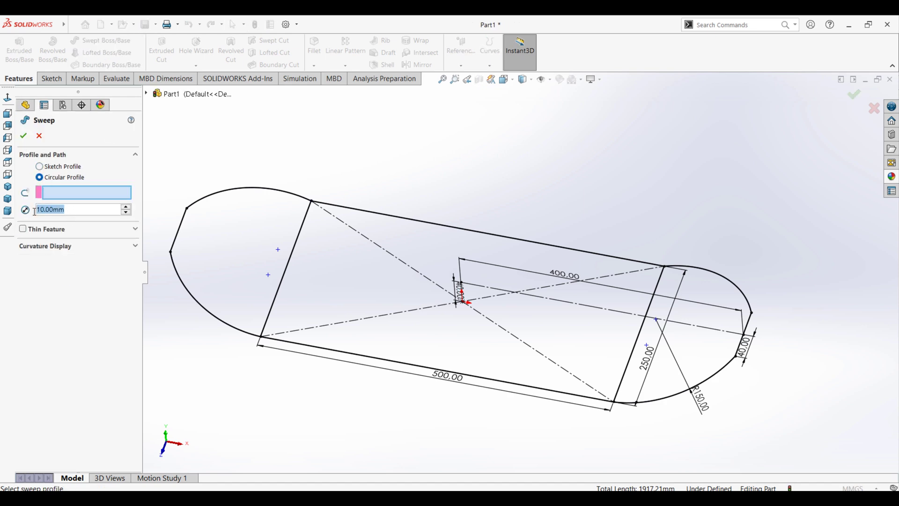
type("80")
key("Return")
left_click(186, 215)
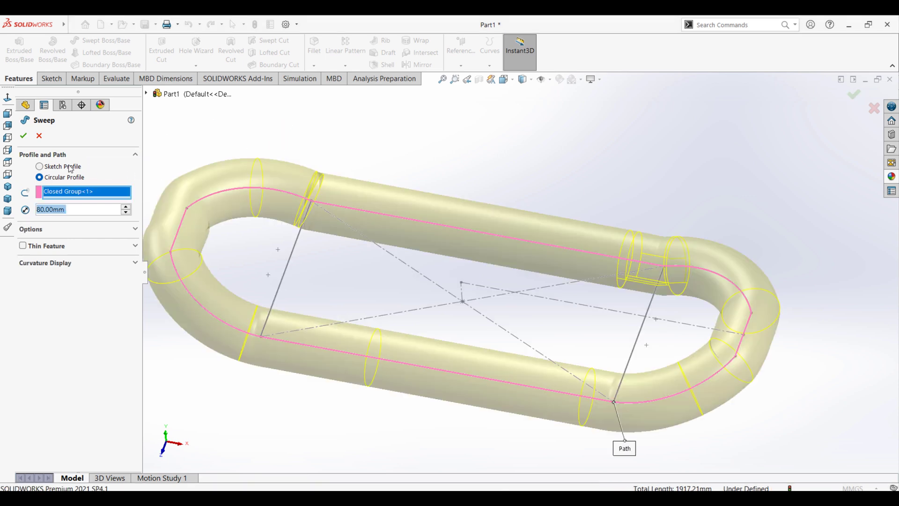
left_click(25, 136)
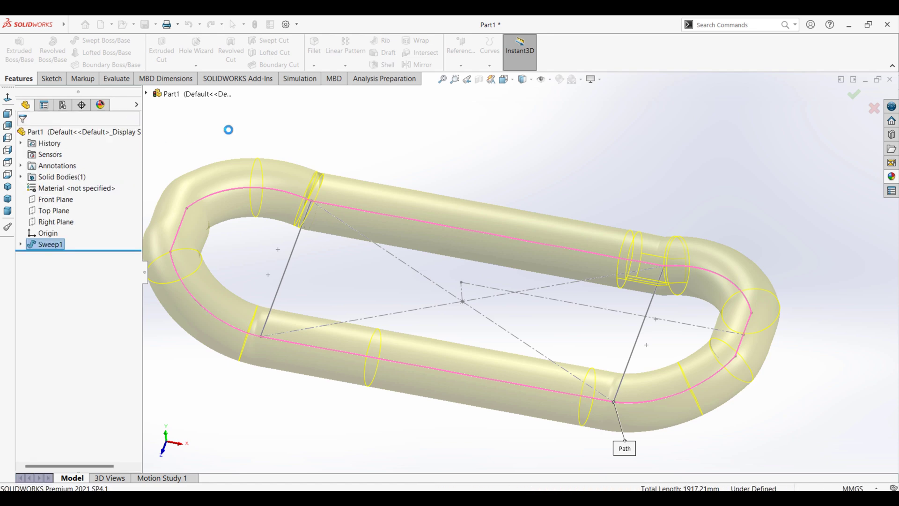
mouse_move(228, 130)
middle_mouse_down()
mouse_move(353, 96)
mouse_move(206, 89)
middle_mouse_up()
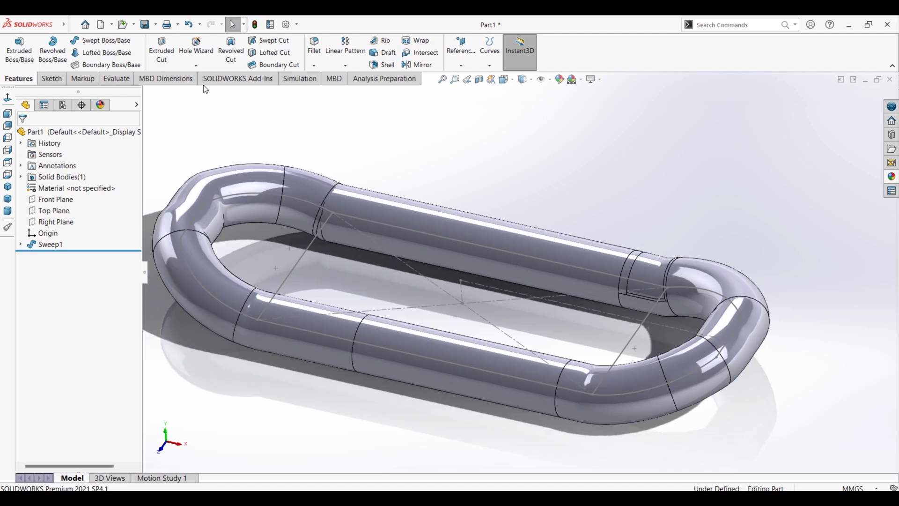
Step: Save a copy of the tube part as Part2 alongside Part1
left_click(73, 25)
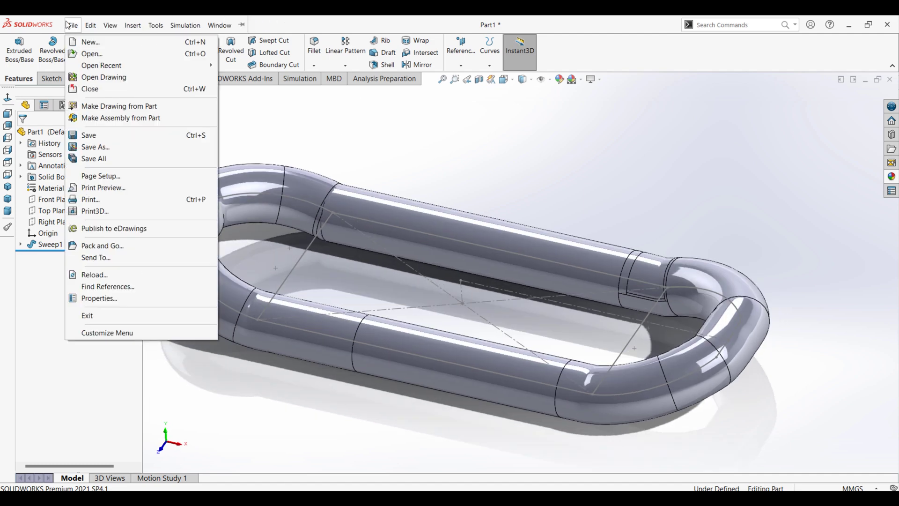
left_click(95, 147)
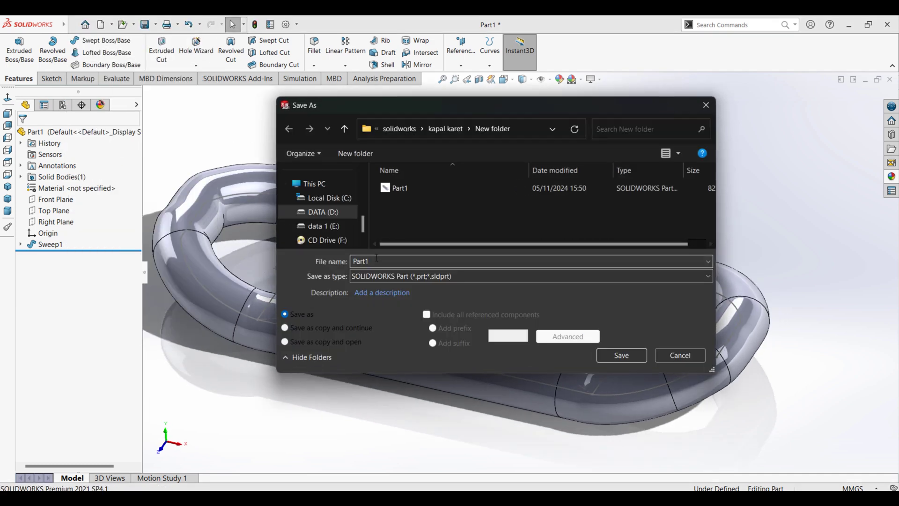
left_click(382, 258)
key("BackSpace")
type("2")
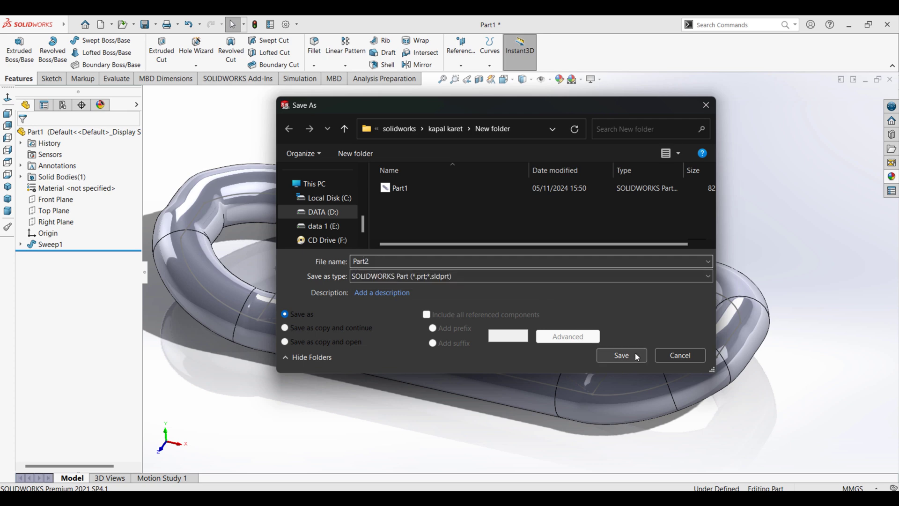
left_click(622, 355)
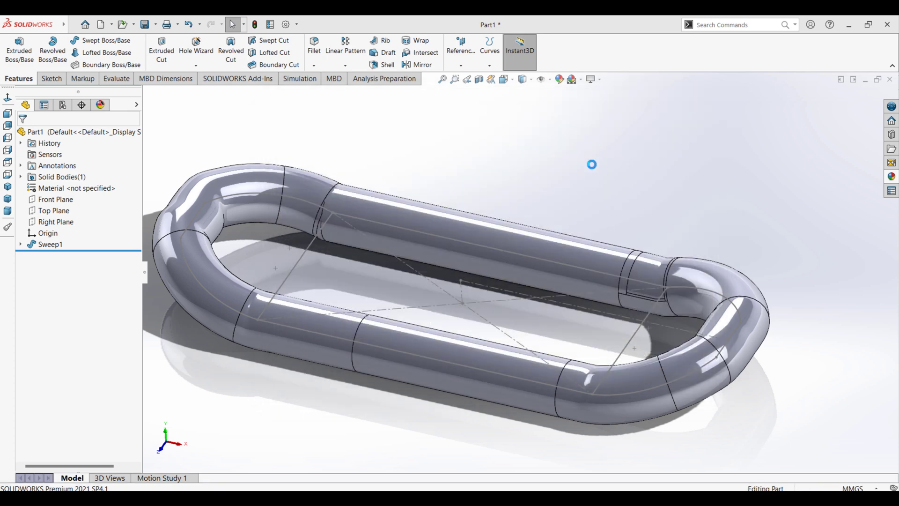
left_click(47, 244)
Step: Delete the Sweep1 feature, keeping only the 3DSketch1 capsule outline
right_click(47, 247)
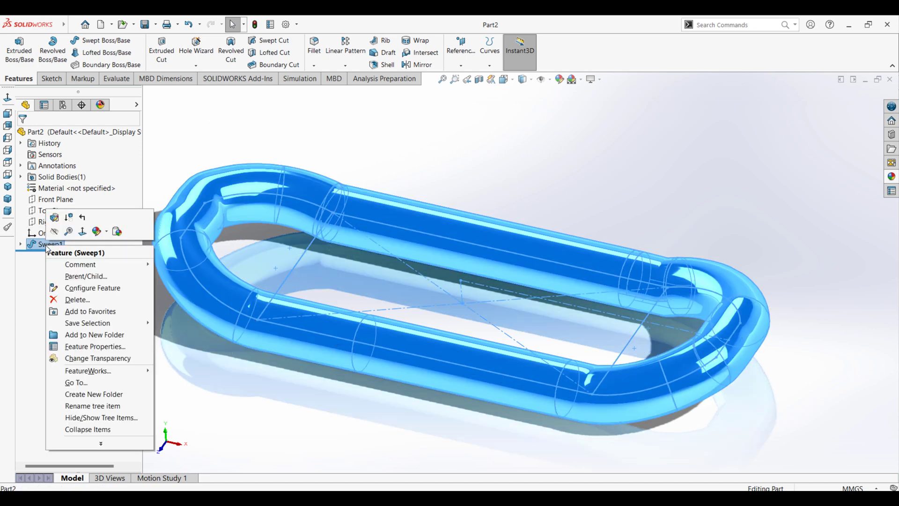
left_click(71, 300)
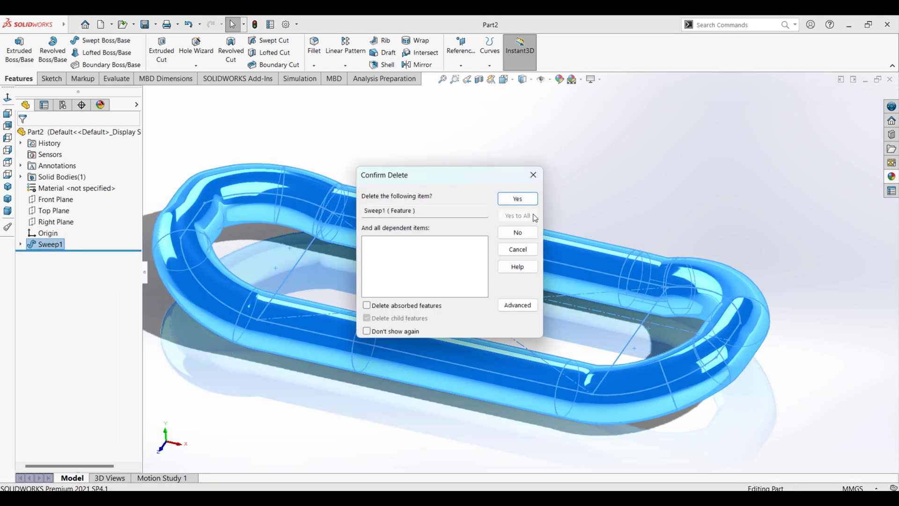
left_click(523, 202)
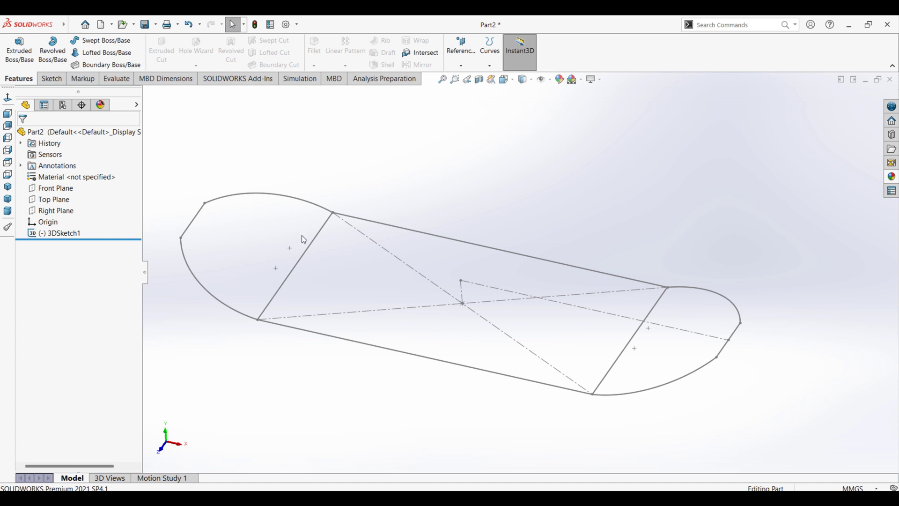
Step: In 3DSketch1, draw a line from the origin to the upper outline edge
left_click(64, 234)
left_click(68, 204)
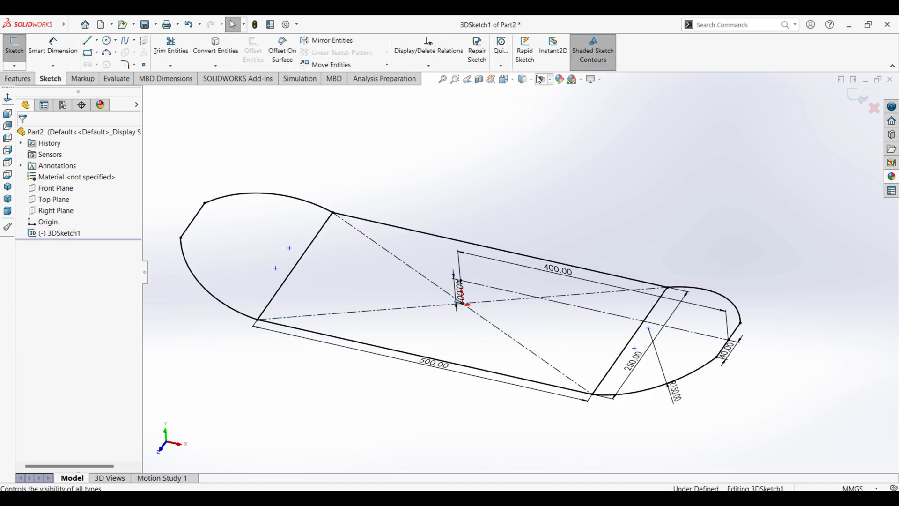
left_click(88, 41)
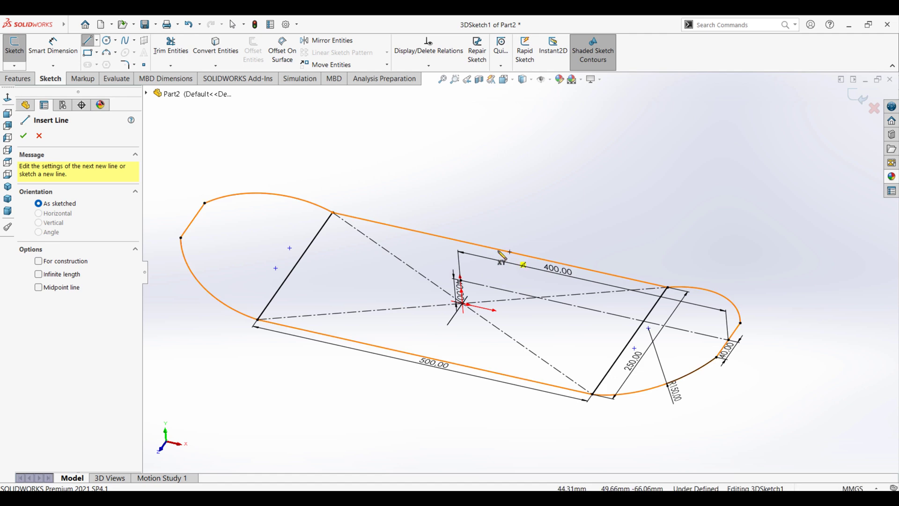
middle_click_drag(497, 249, 518, 260)
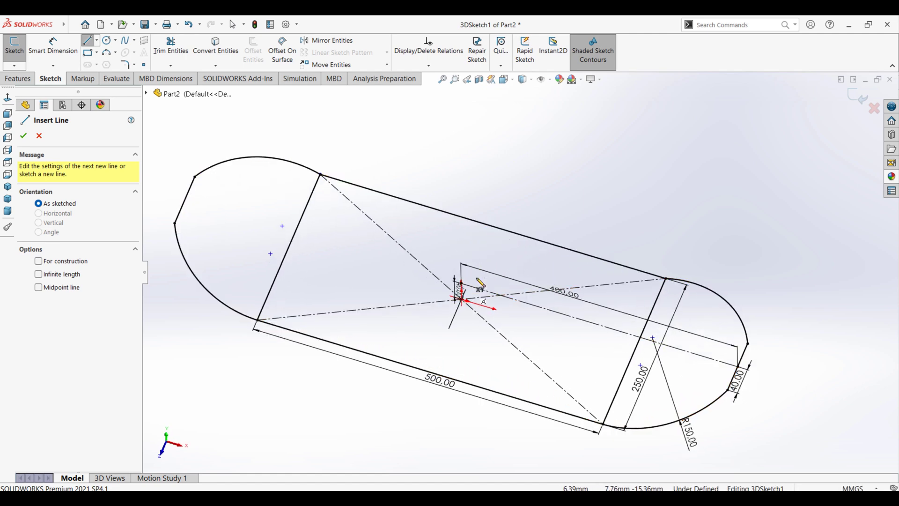
mouse_move(507, 250)
middle_mouse_down()
mouse_move(492, 281)
mouse_move(512, 225)
middle_mouse_up()
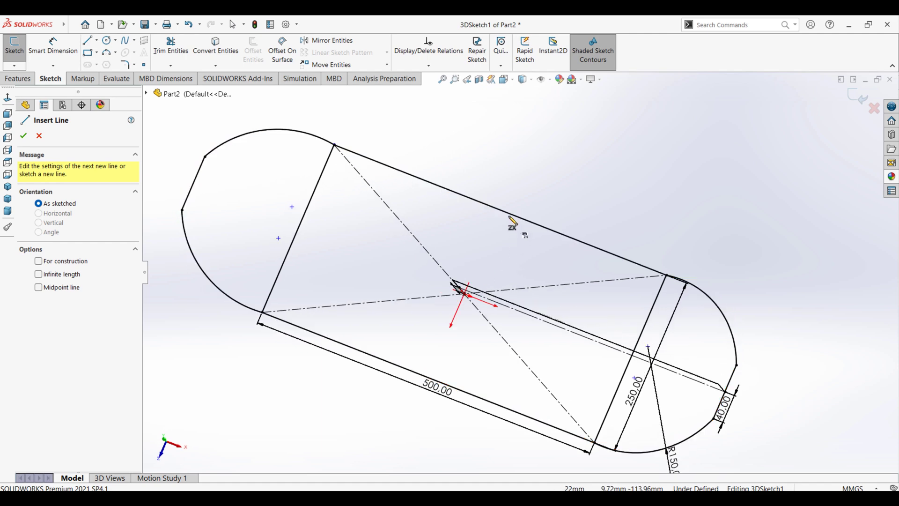
left_click(463, 293)
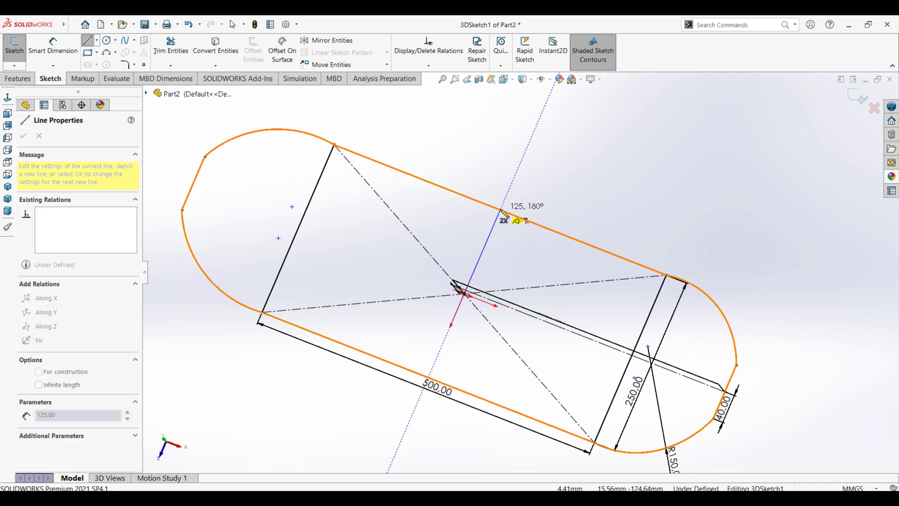
left_click(501, 210)
right_click(501, 211)
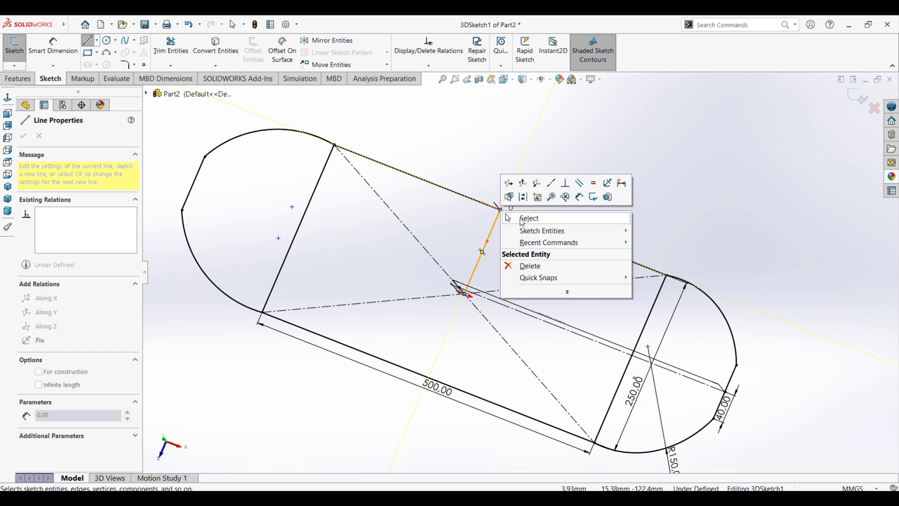
left_click(519, 216)
Step: Begin a new Swept Boss/Base feature from the Features tab
left_click(185, 67)
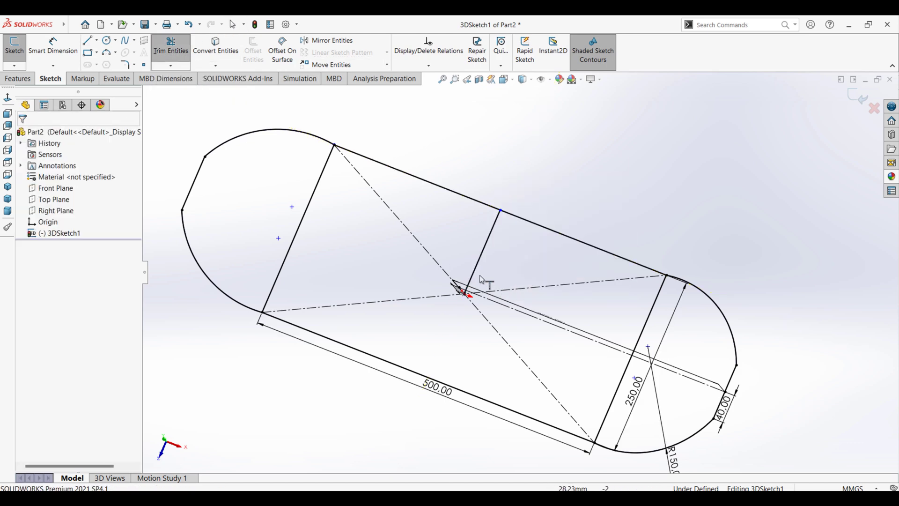
mouse_move(501, 236)
middle_mouse_down()
mouse_move(496, 145)
mouse_move(518, 157)
middle_mouse_up()
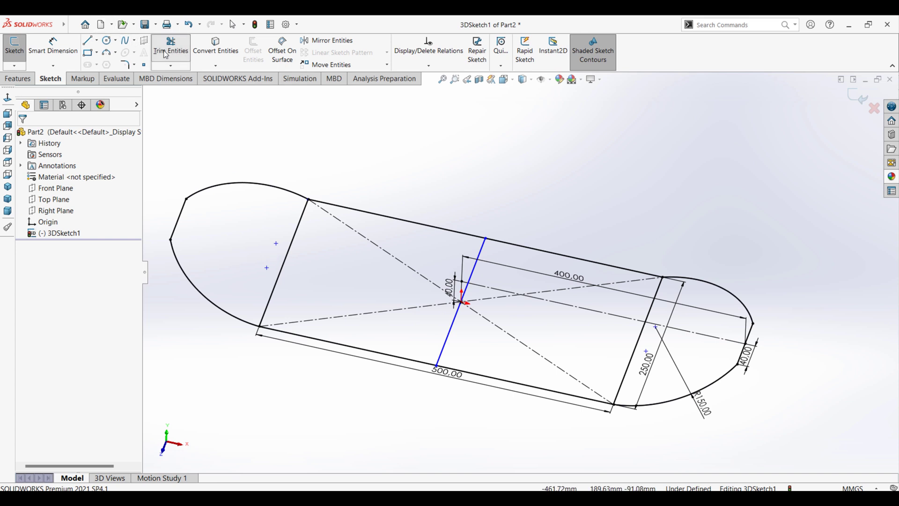
left_click(19, 78)
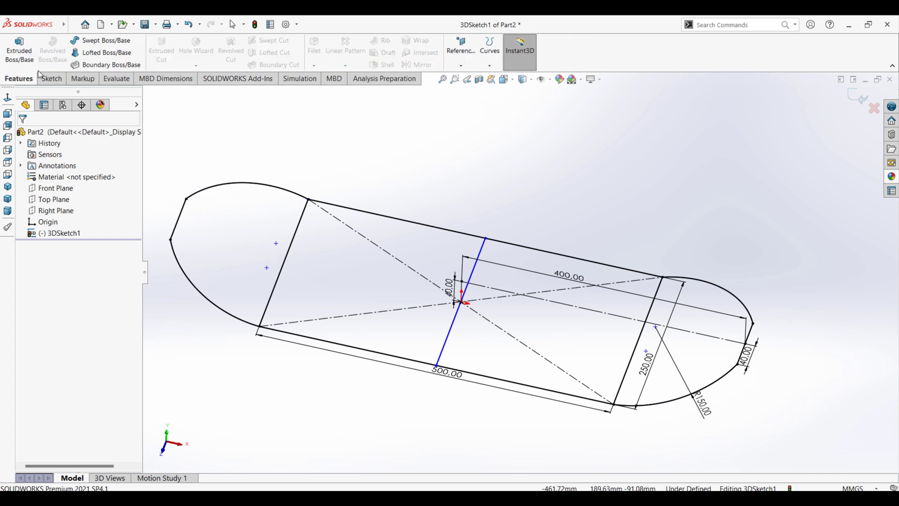
left_click(103, 40)
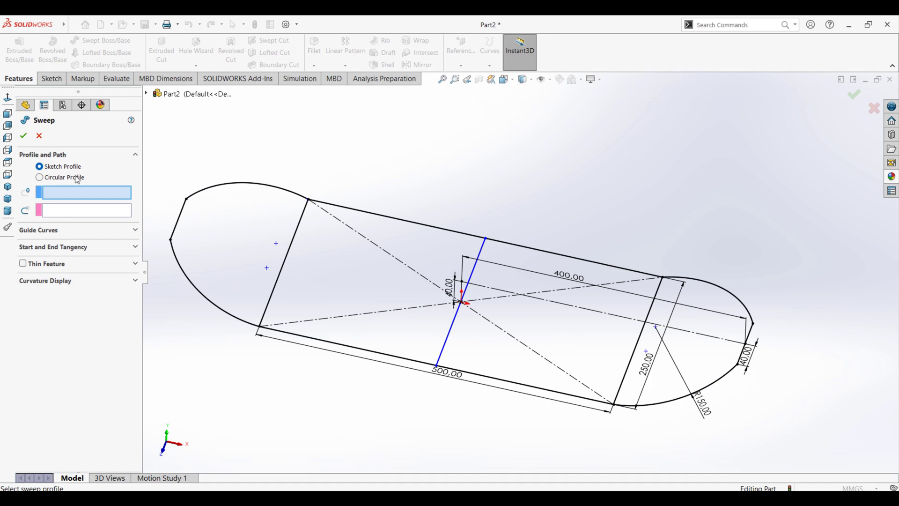
left_click(77, 179)
double_click(33, 207)
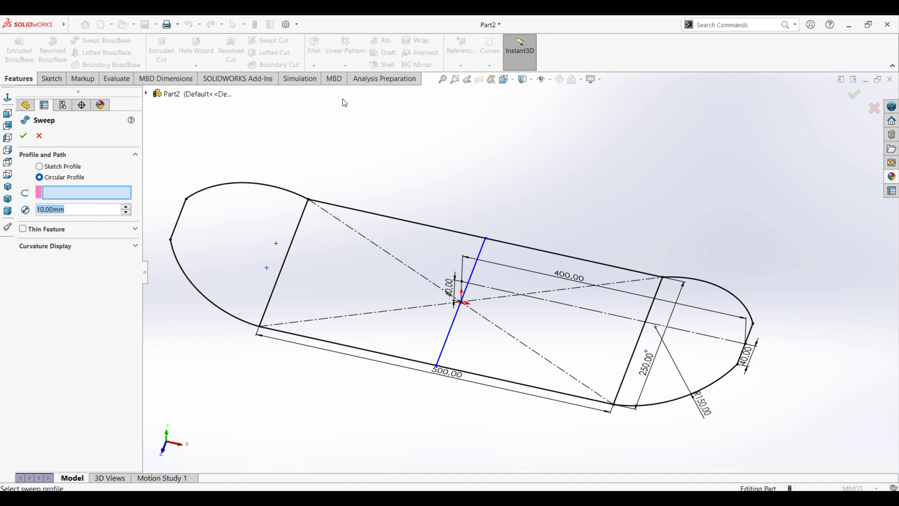
type("5")
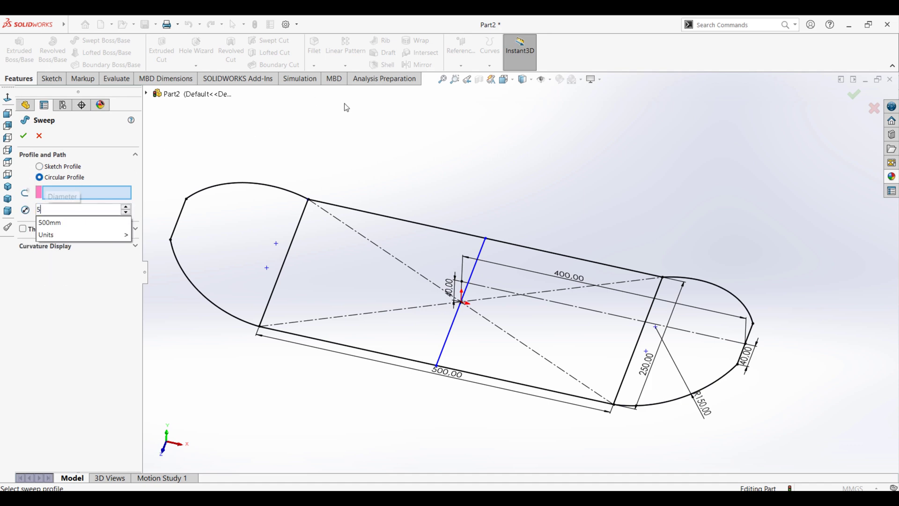
type("0")
key("Return")
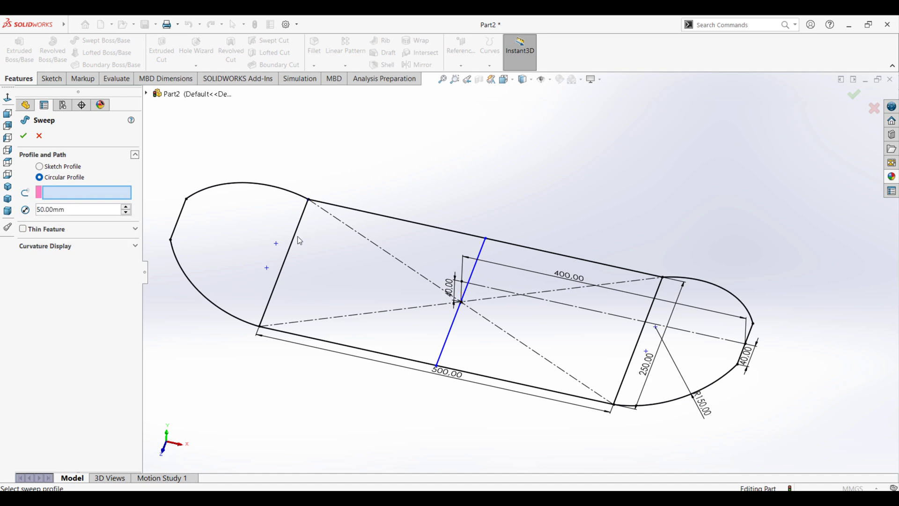
left_click(302, 230)
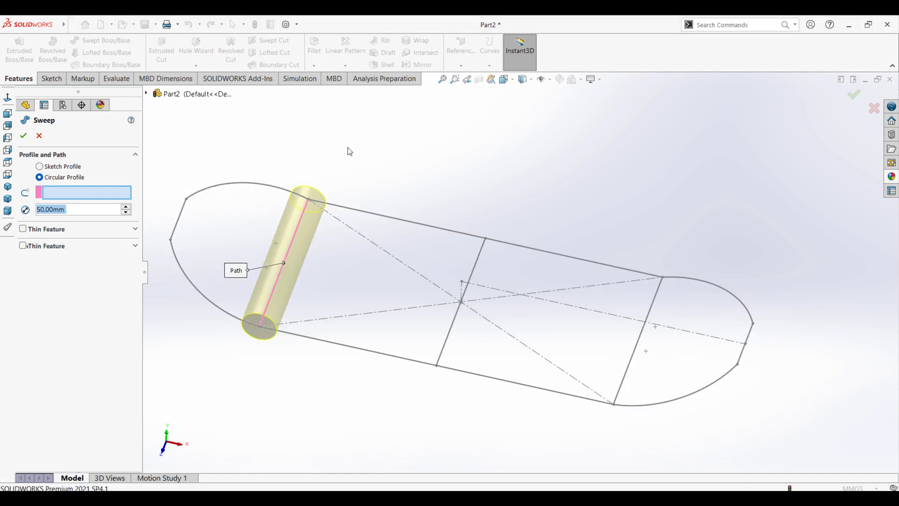
left_click(26, 137)
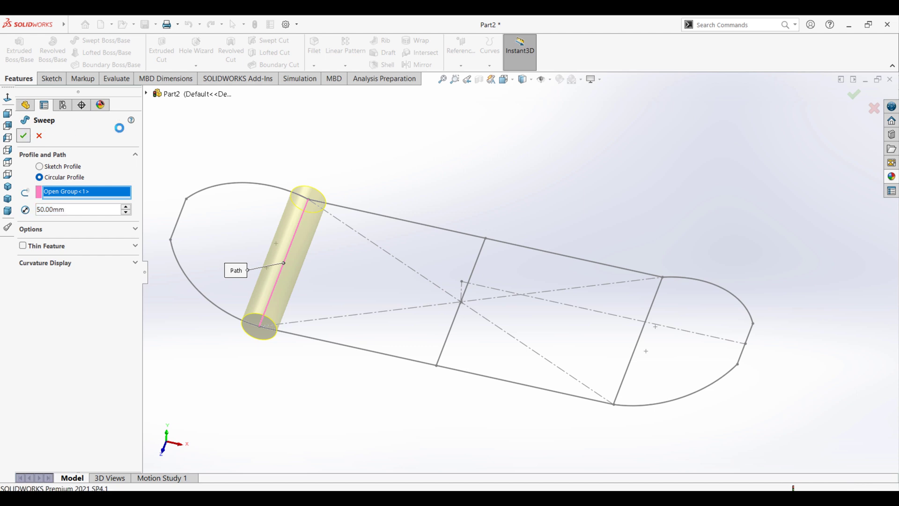
scroll(447, 195, "down", 2)
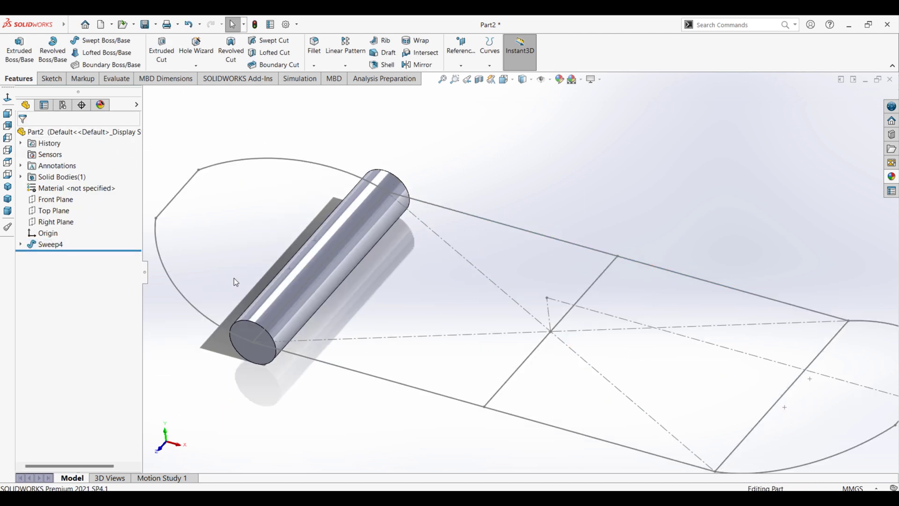
left_click(588, 285)
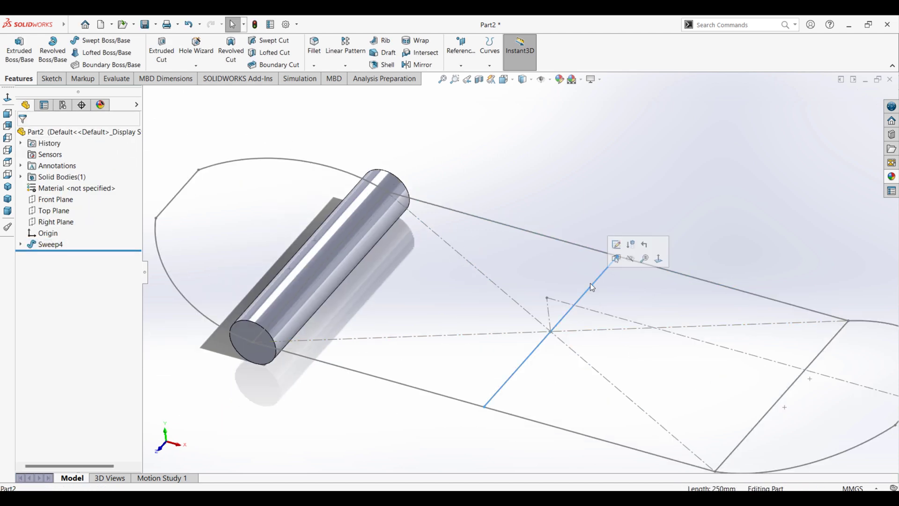
Step: Open a new sketch and draw two circles, one at the origin and one on the outline's end line
left_click(533, 193)
left_click(238, 335)
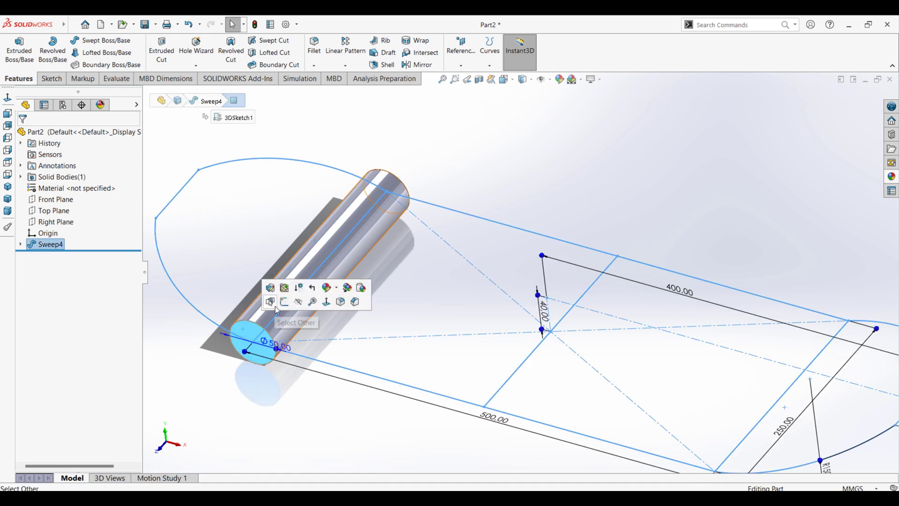
left_click(281, 303)
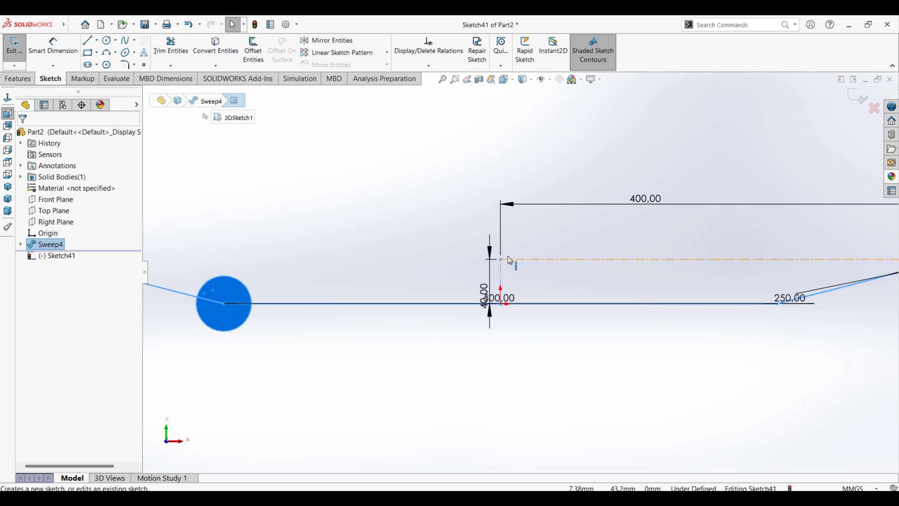
left_click(107, 41)
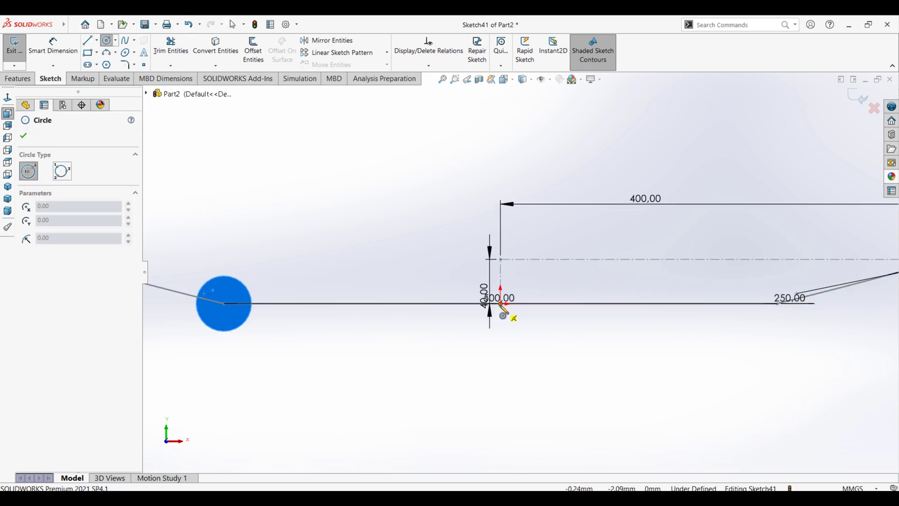
left_click(501, 304)
left_click(528, 307)
left_click(777, 304)
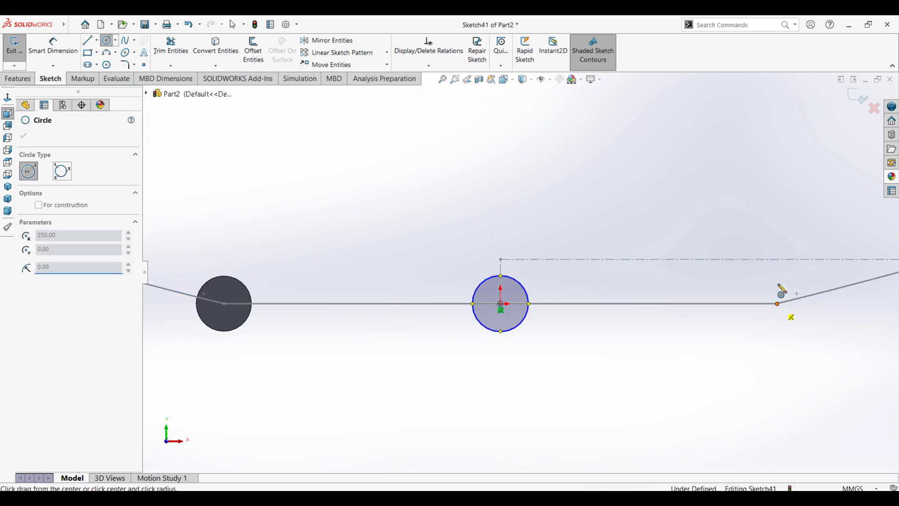
left_click(805, 287)
Step: Dimension both circles to 50 mm diameter and switch to isometric view
left_click(53, 45)
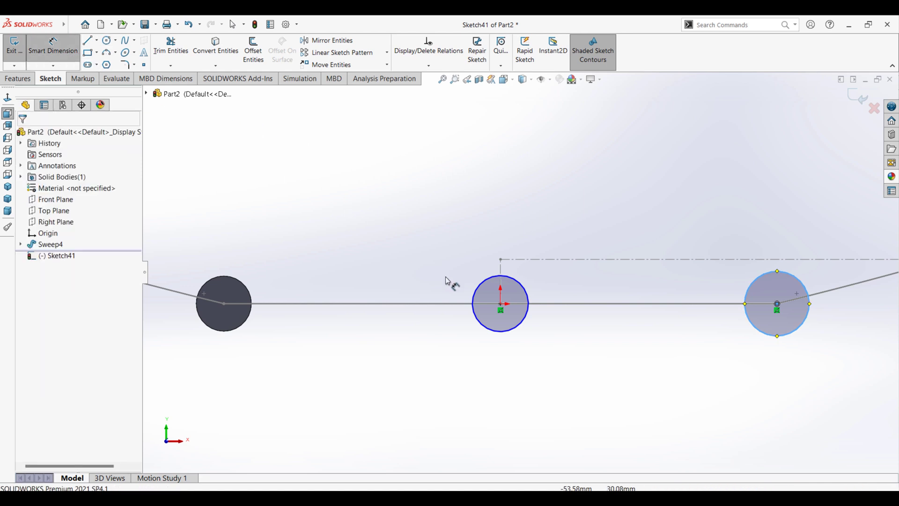
left_click(475, 295)
left_click(458, 277)
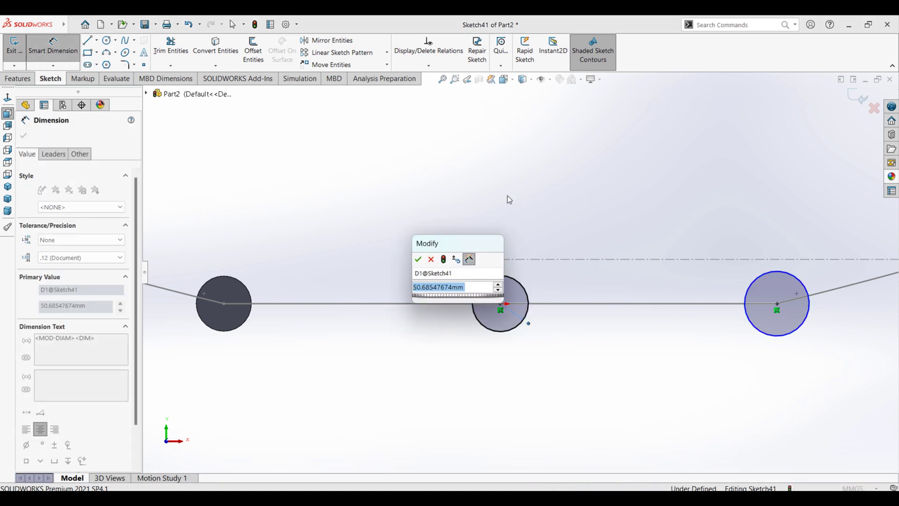
type("50")
key("Return")
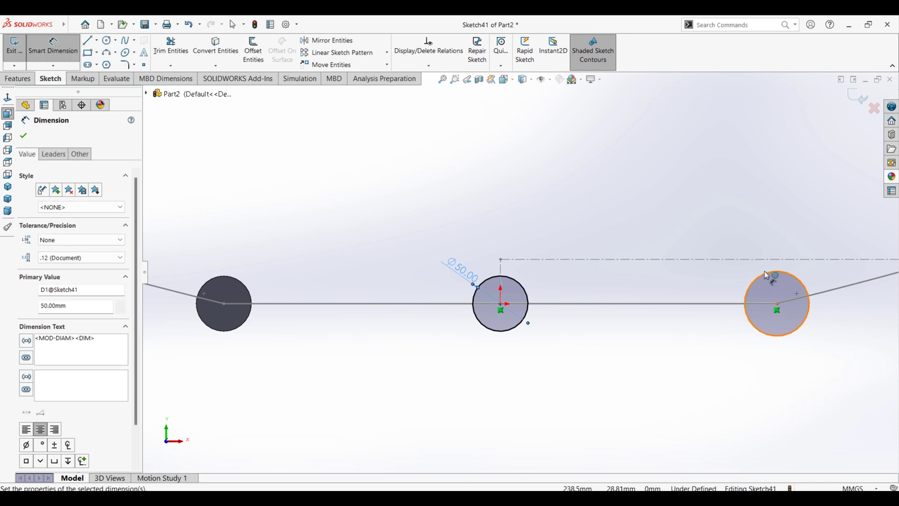
left_click(770, 273)
left_click(661, 187)
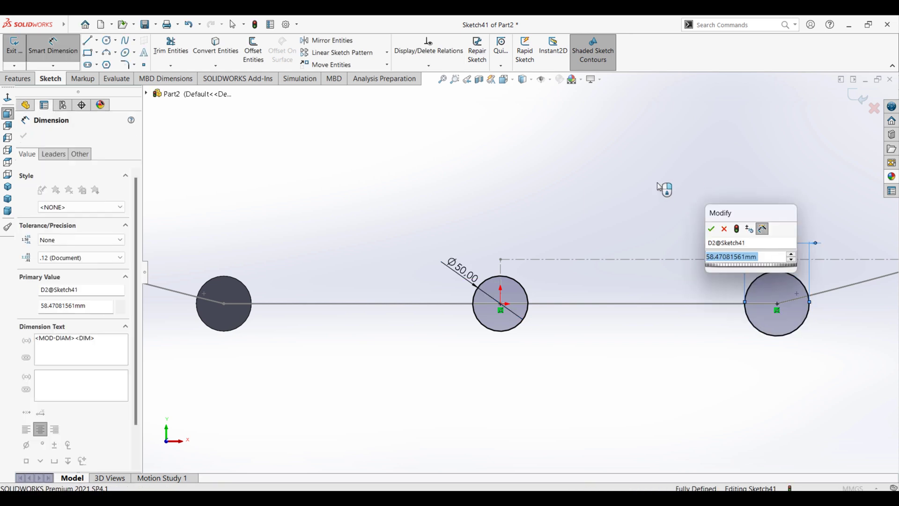
type("5")
key("Return")
key("Escape")
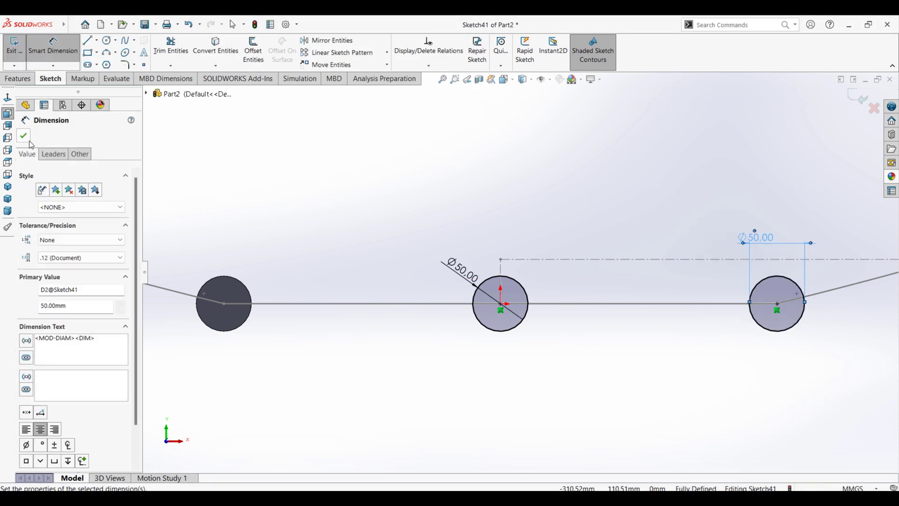
left_click(8, 186)
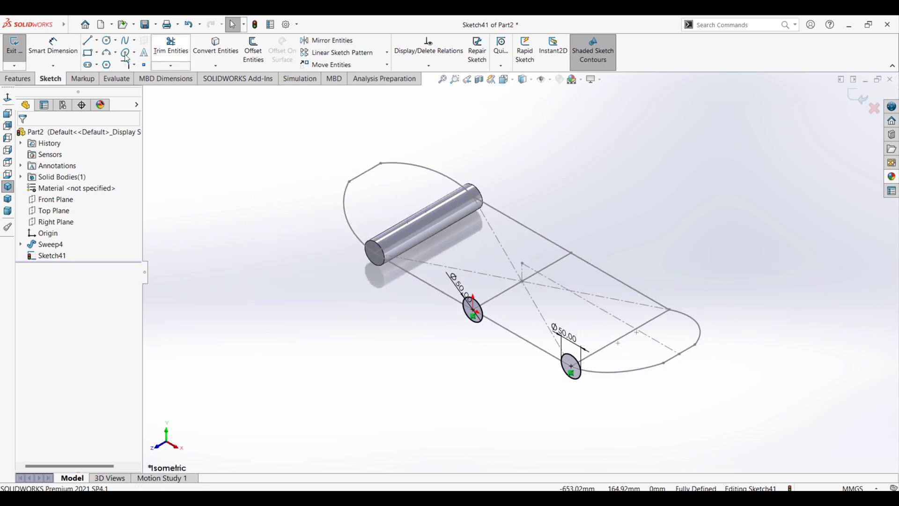
Step: Extrude the two Ø50 circles blind 250 mm into three parallel rods across the raft
left_click(17, 78)
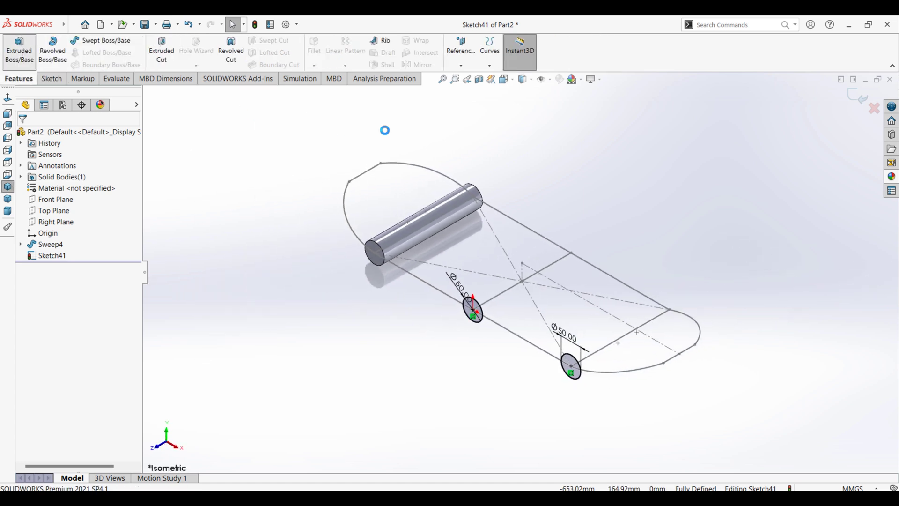
scroll(391, 131, "down", 3)
scroll(515, 286, "up", 1)
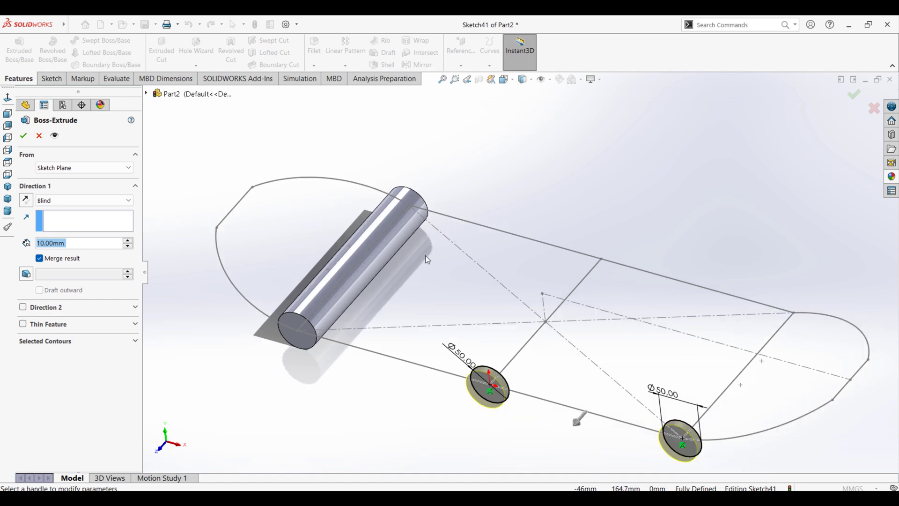
left_click_drag(578, 426, 682, 278)
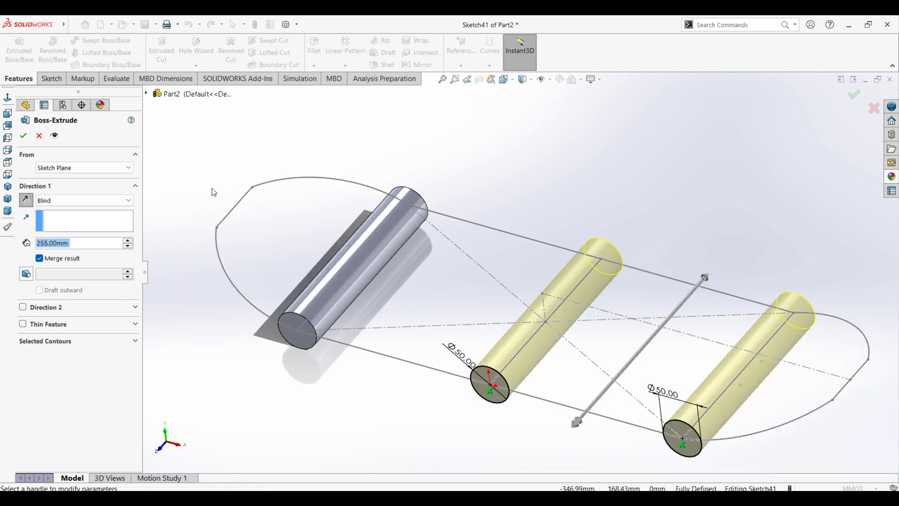
type("250")
key("Return")
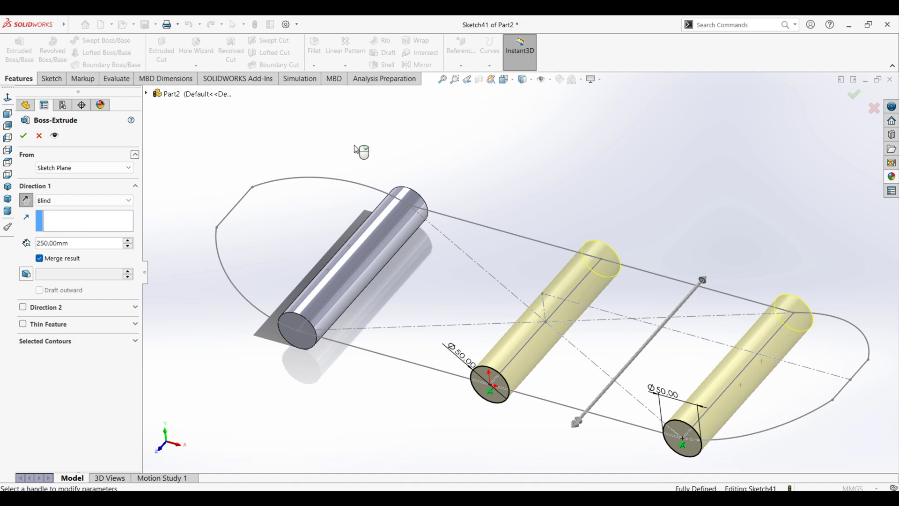
key("Return")
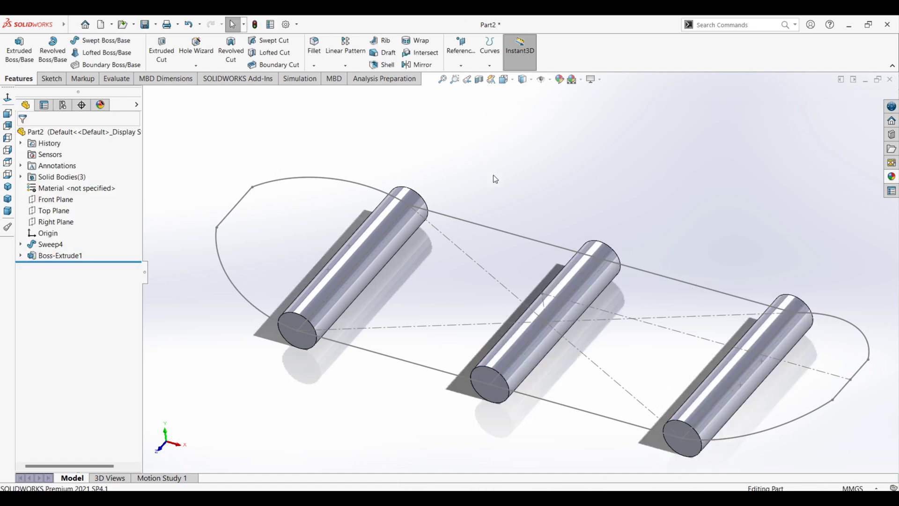
Step: Save the part under the new name Part3
left_click(73, 26)
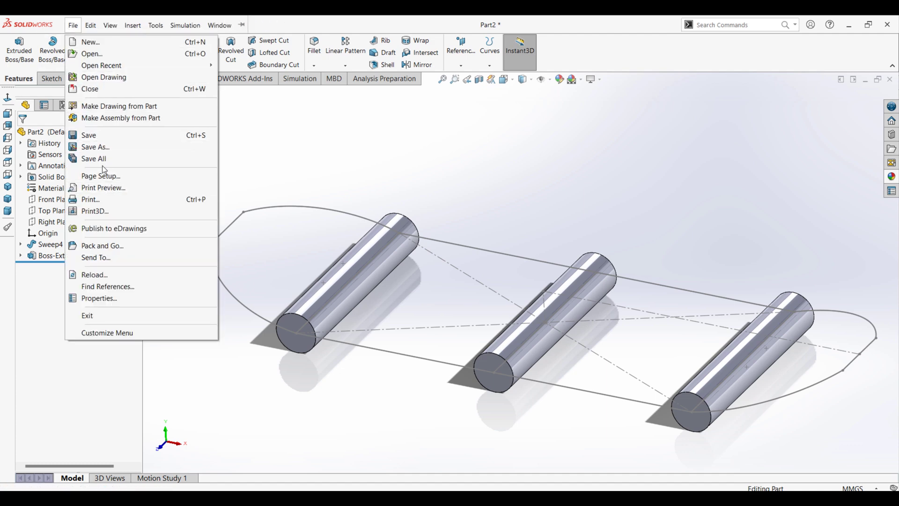
left_click(99, 147)
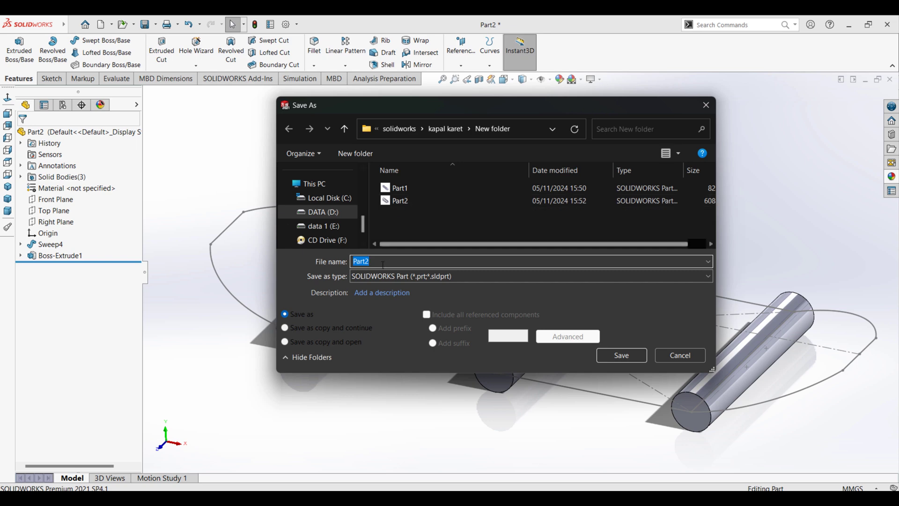
left_click(376, 266)
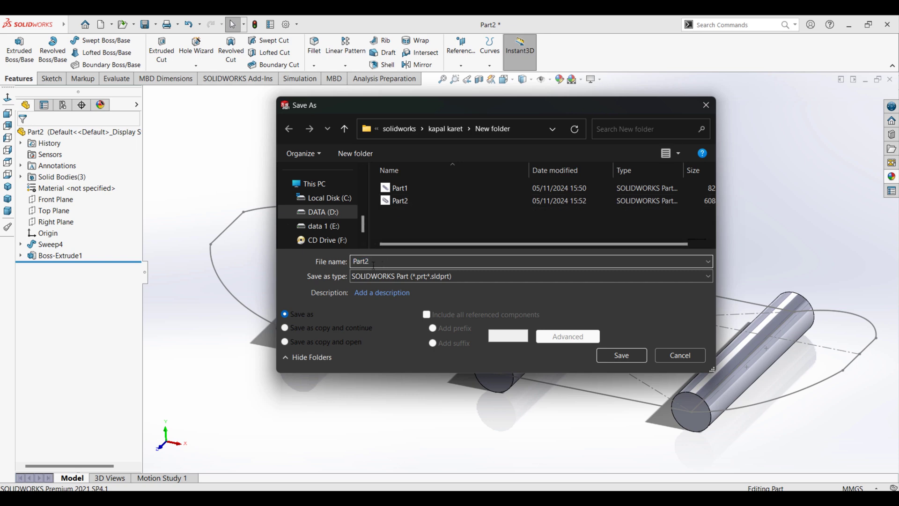
key("BackSpace")
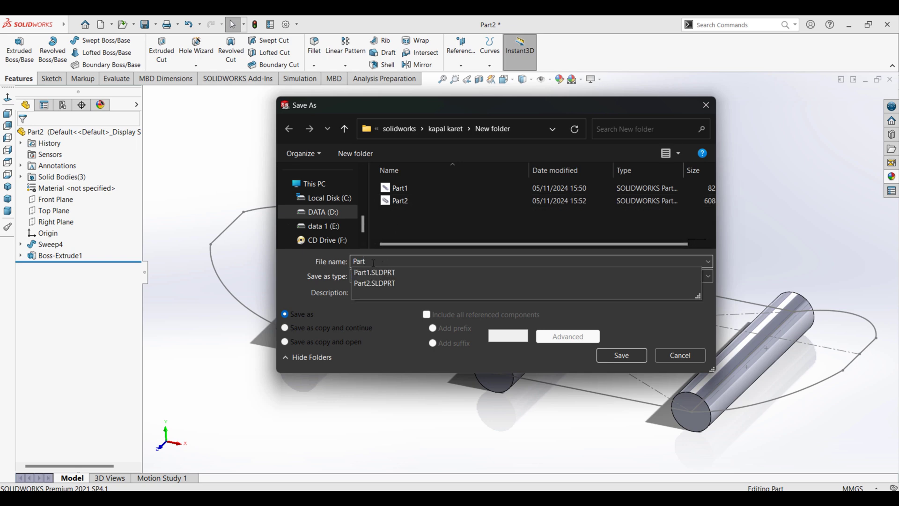
type("3")
left_click(617, 354)
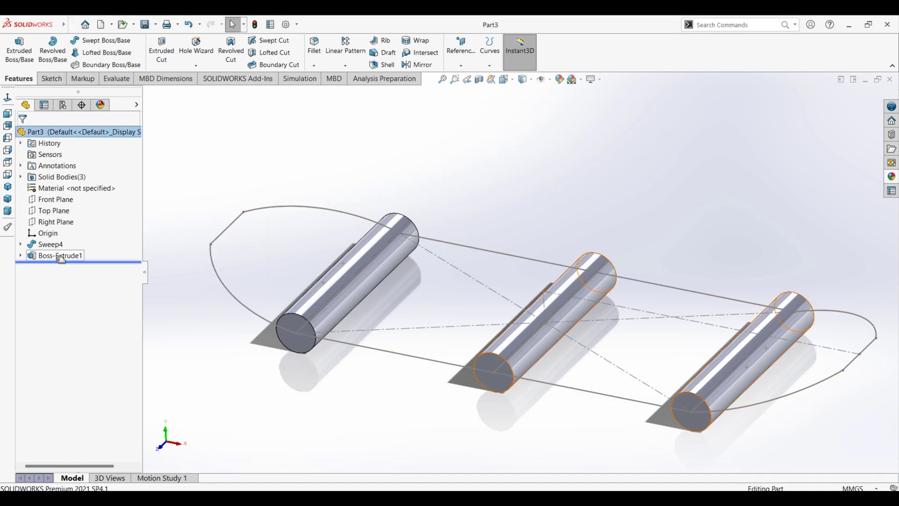
Step: Delete Sweep4 and its dependent Boss-Extrude1, leaving only 3DSketch1
left_click(50, 243)
right_click(55, 256)
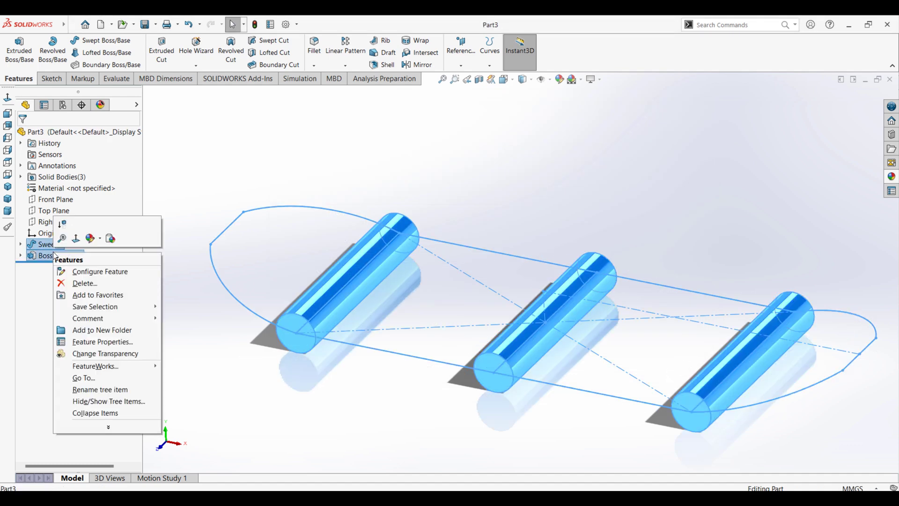
left_click(68, 283)
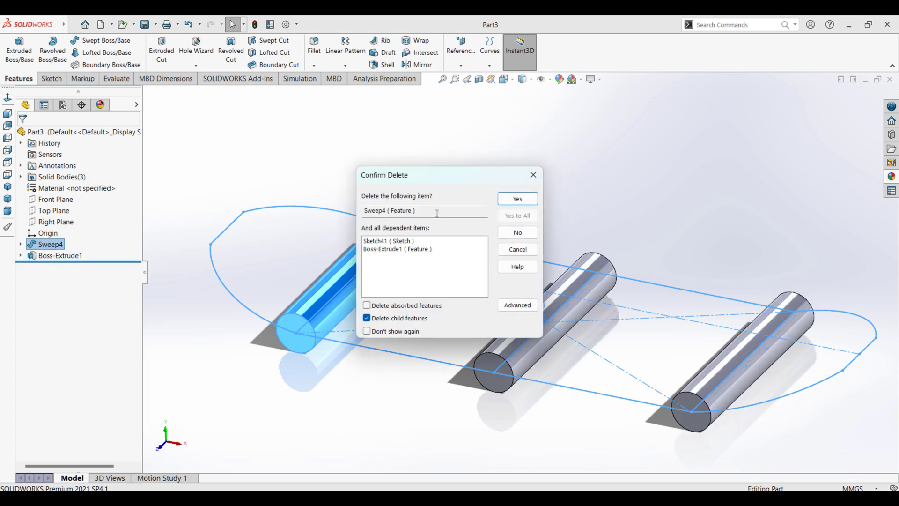
left_click(513, 205)
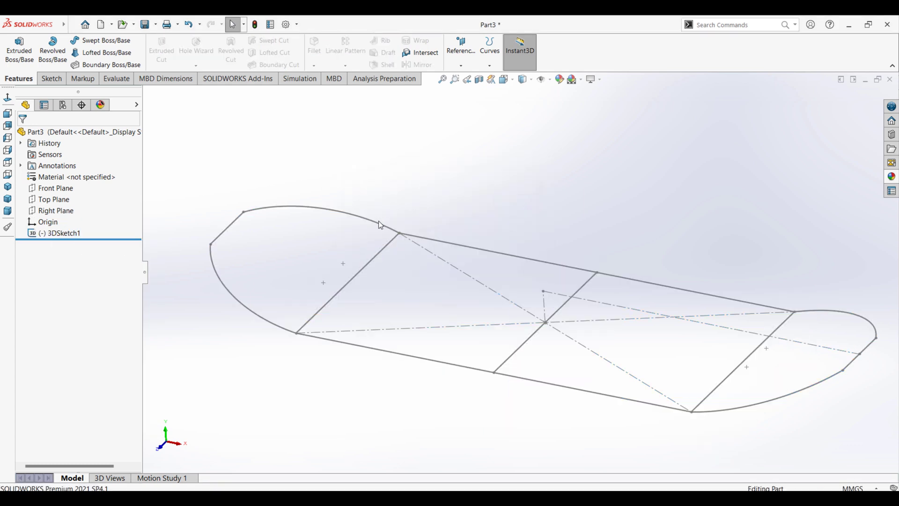
Step: Sweep a 10 mm circular profile along the outline sketch to create Sweep5
left_click(100, 40)
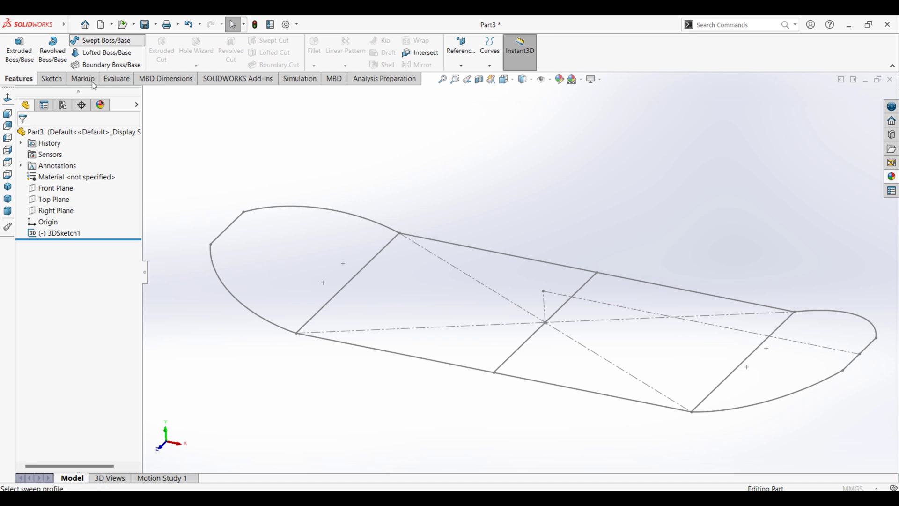
left_click(39, 177)
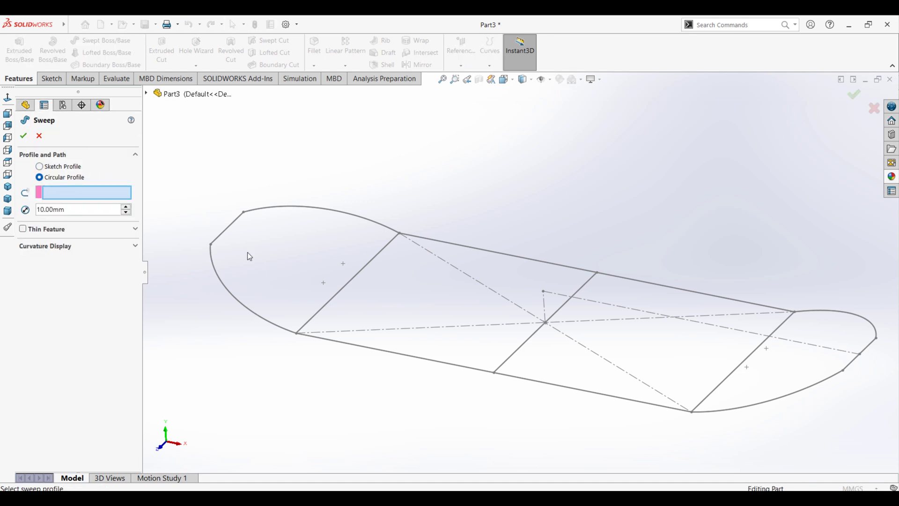
left_click(256, 316)
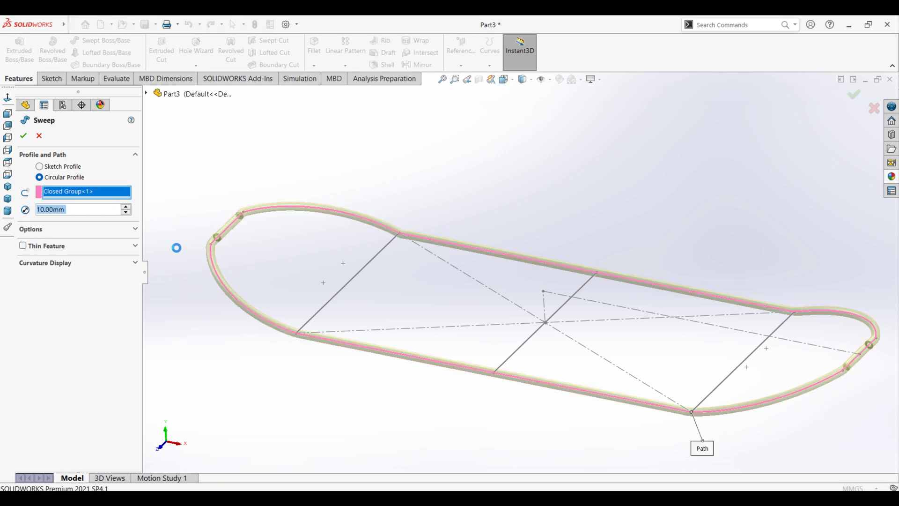
left_click(24, 136)
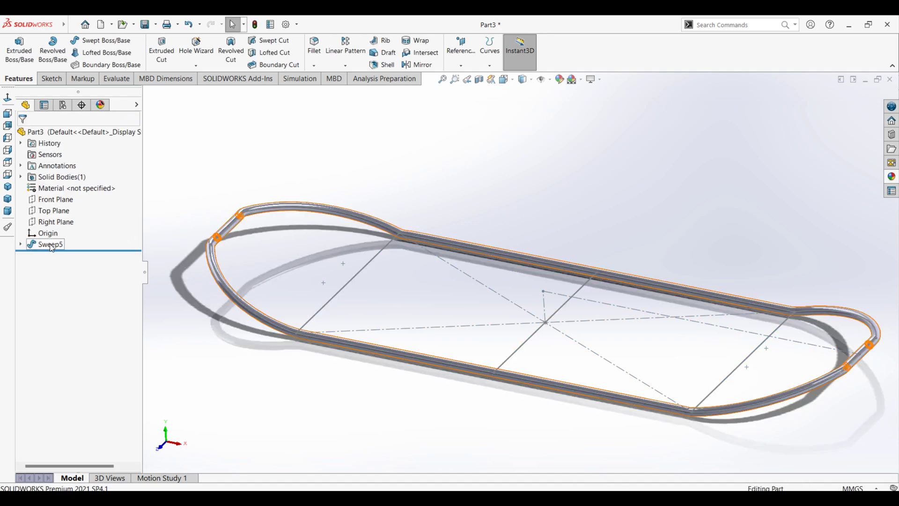
Step: Hide 3DSketch1 under Sweep5 and orbit to a tilted view of the tube loop
left_click(20, 244)
left_click(70, 255)
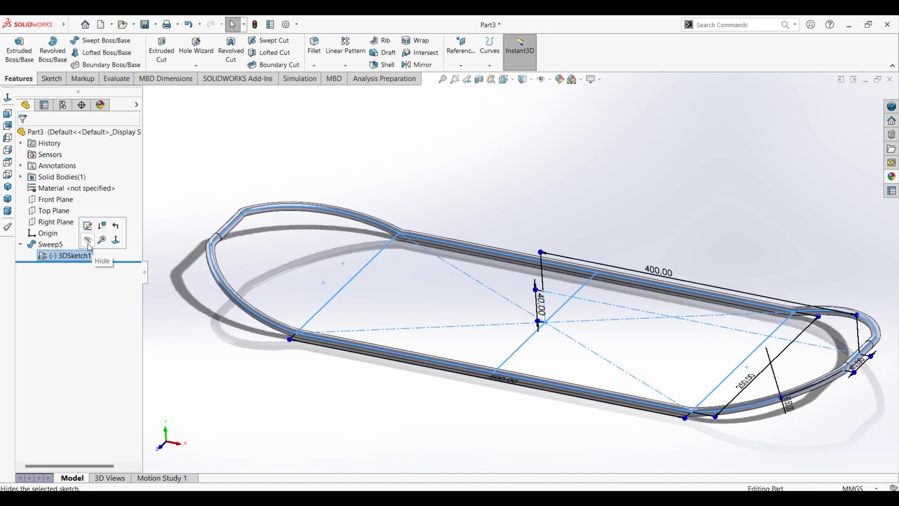
left_click(93, 249)
mouse_move(359, 173)
middle_mouse_down()
mouse_move(414, 261)
mouse_move(412, 234)
mouse_move(232, 134)
middle_mouse_up()
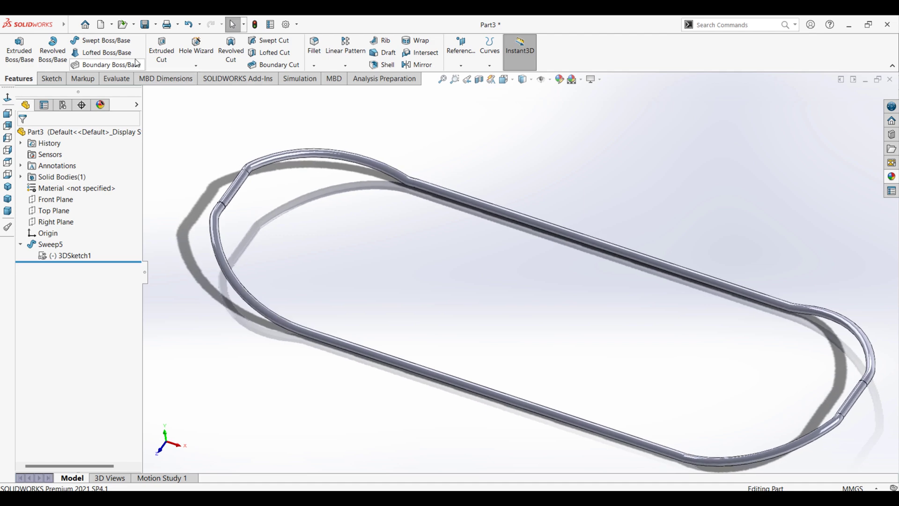
Step: Save the Sweep5 tube loop as Part4 in the kapal karet folder
left_click(73, 25)
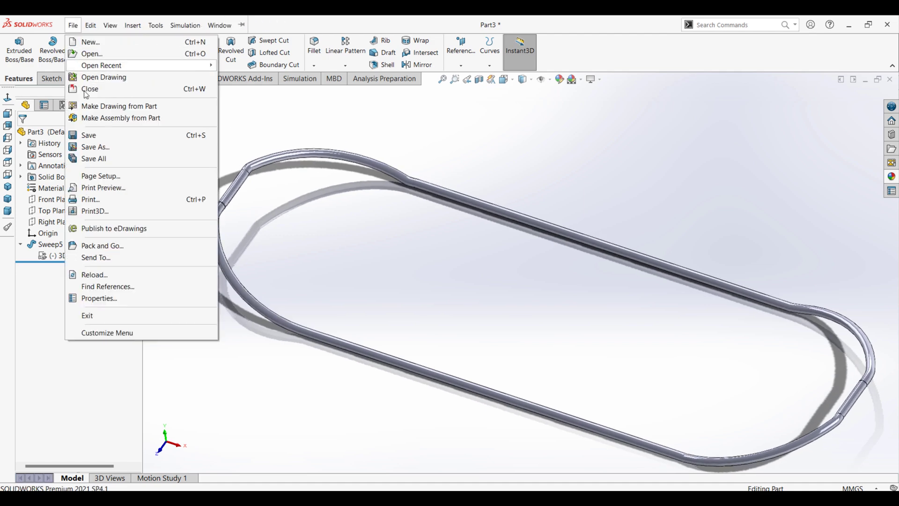
left_click(95, 147)
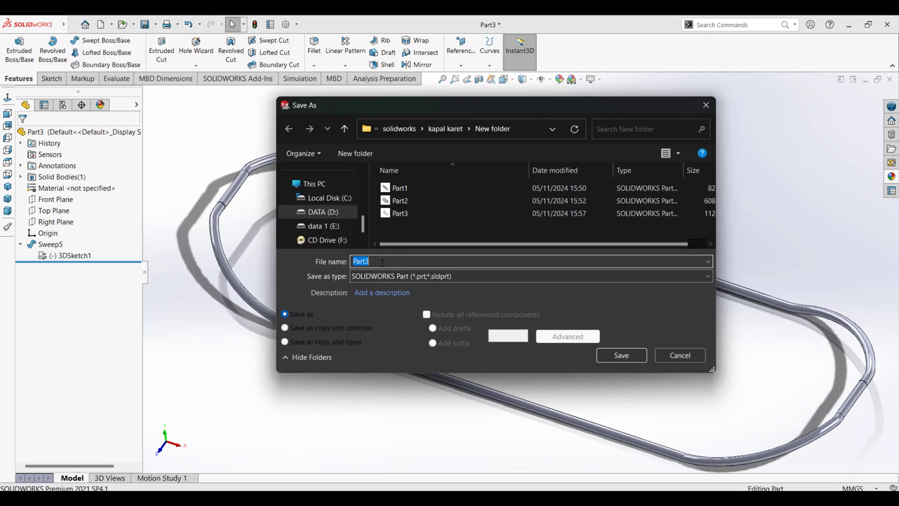
left_click(380, 263)
type("4")
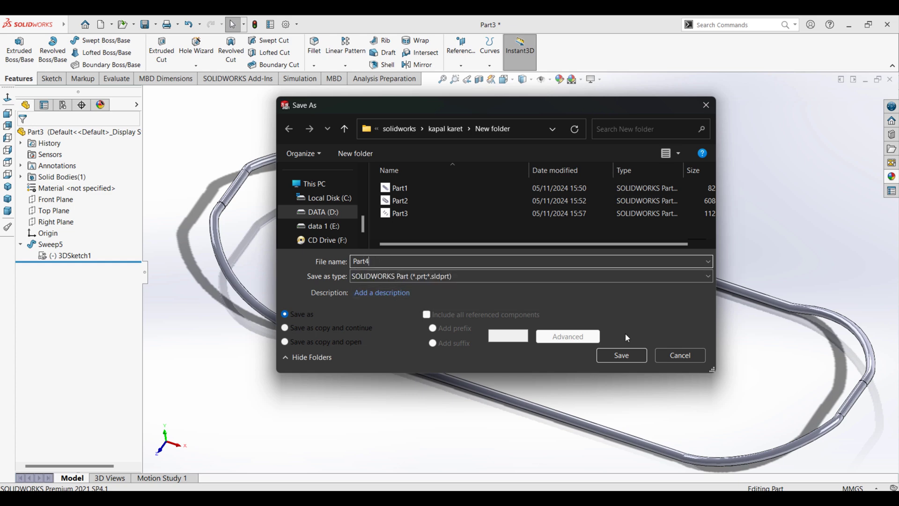
left_click(623, 355)
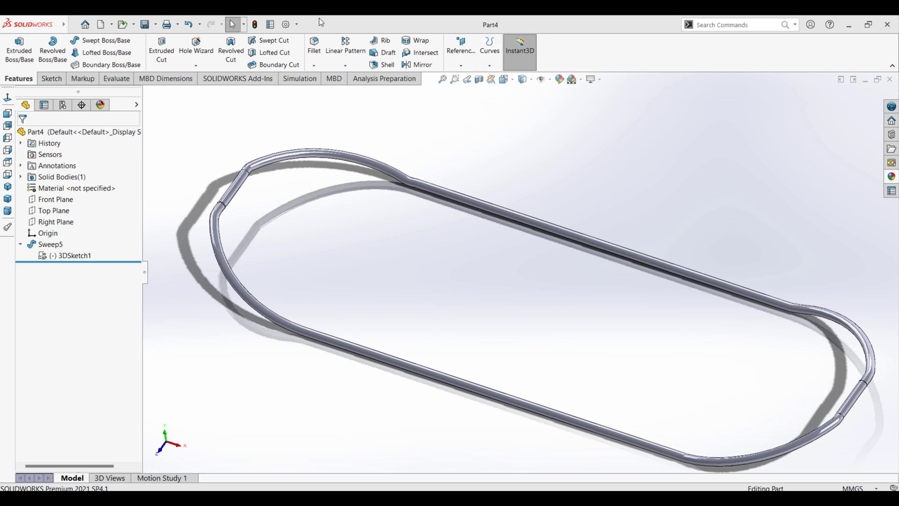
mouse_move(43, 24)
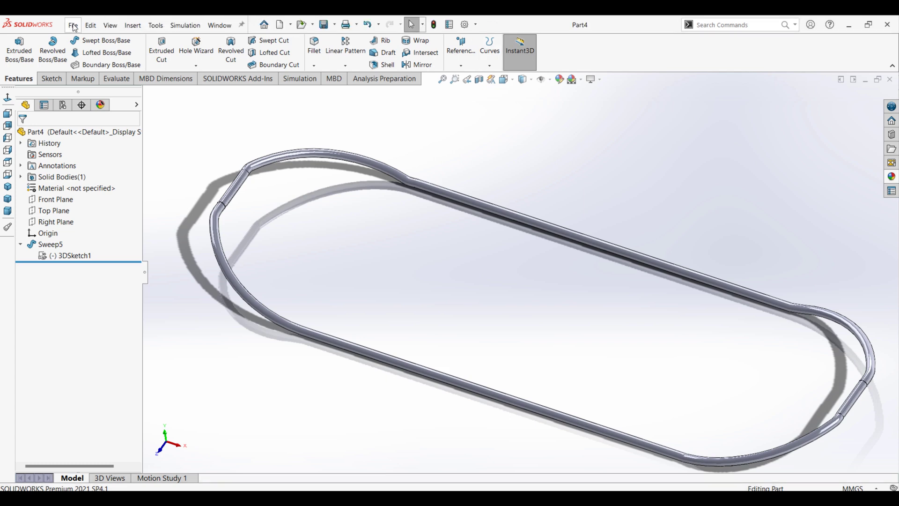
Step: Create a new assembly document
left_click(74, 26)
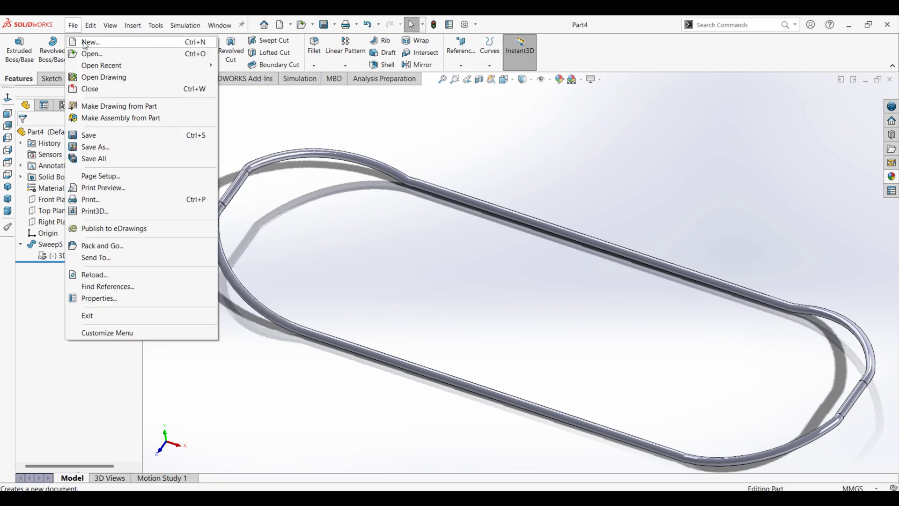
left_click(88, 38)
left_click(355, 235)
left_click(379, 382)
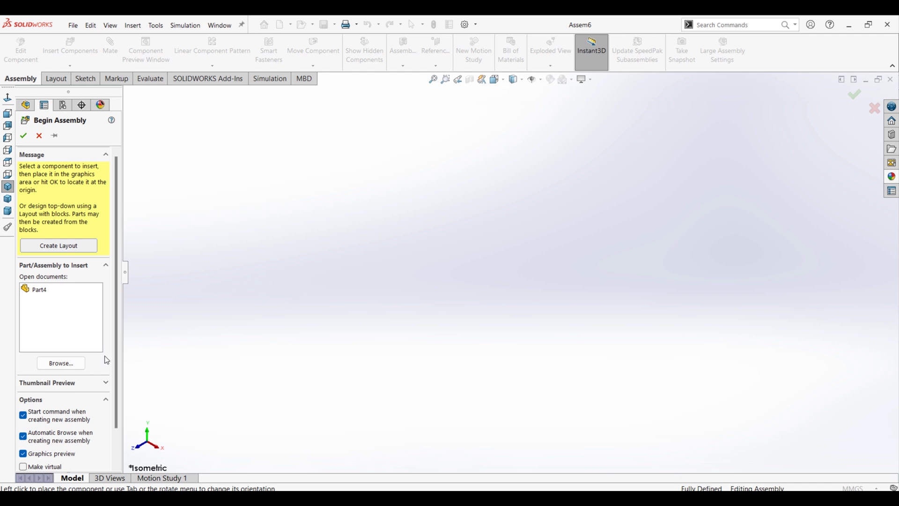
Step: Insert Part2 at the assembly origin and expand its tree to show the sweep path
left_click(70, 363)
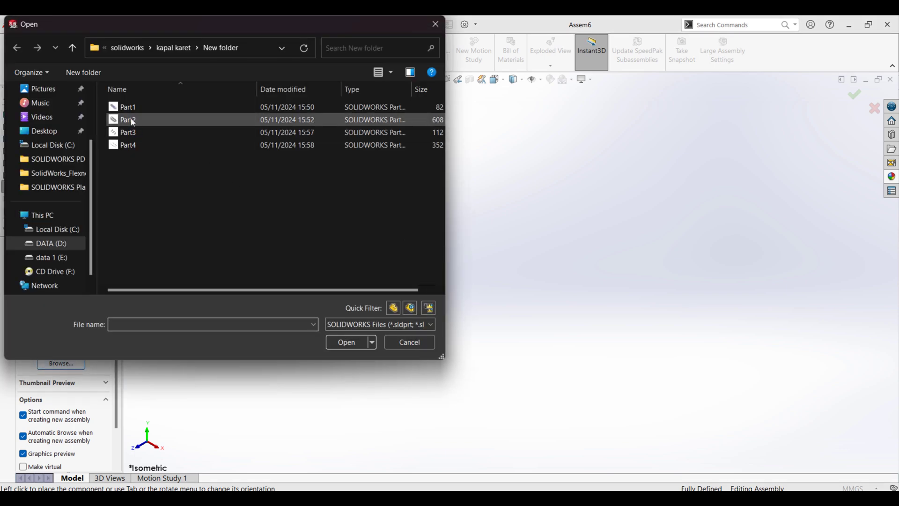
left_click(133, 120)
left_click(368, 346)
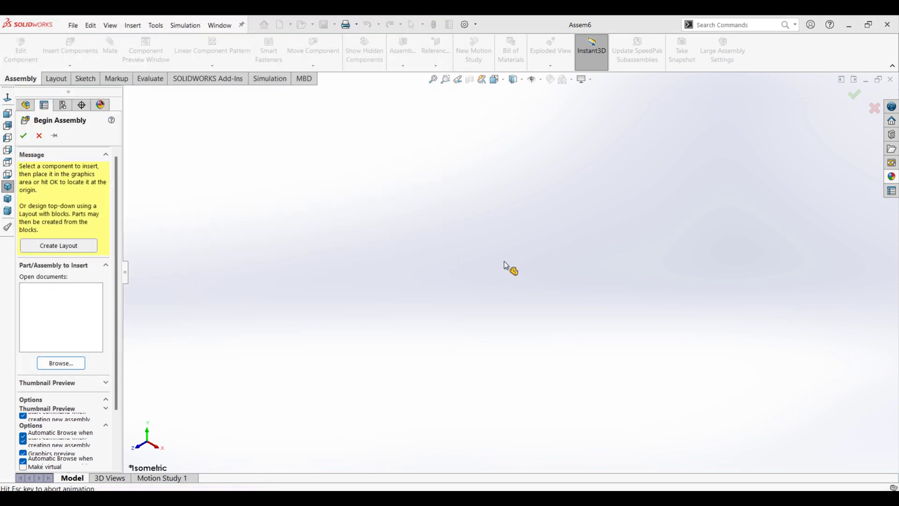
left_click(230, 267)
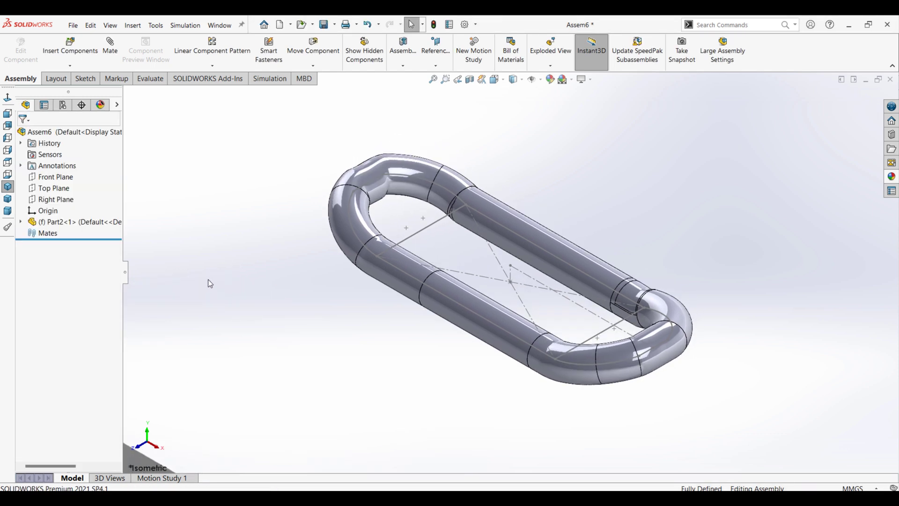
left_click(21, 222)
left_click(32, 334)
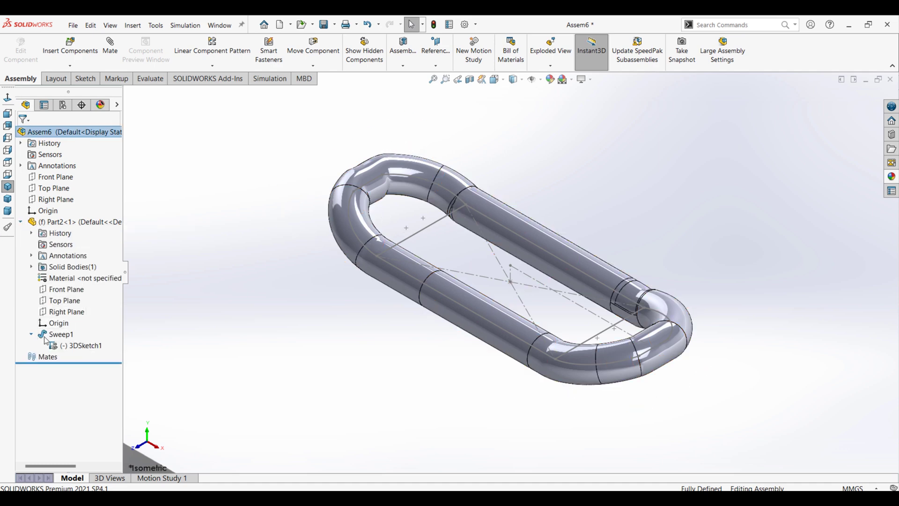
Step: Set Part2 to Float and drag it up and to the right off the origin
left_click(75, 346)
left_click(164, 234)
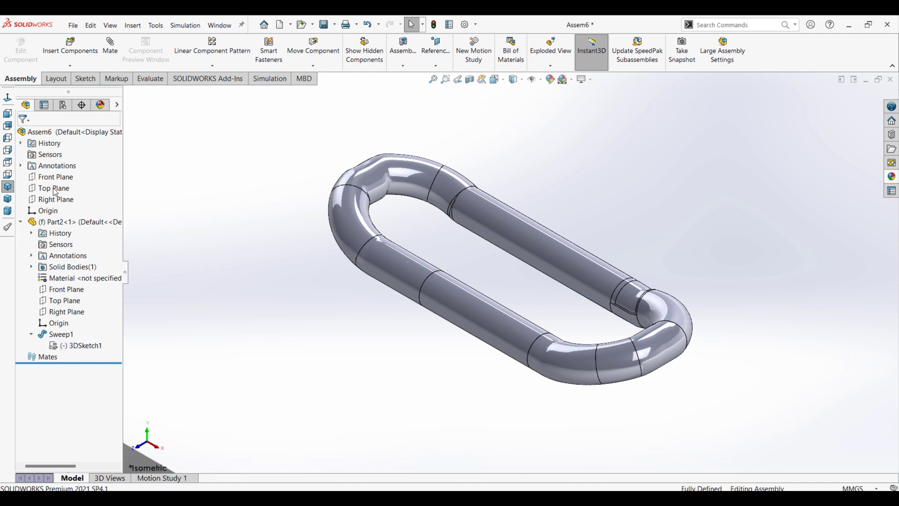
left_click(21, 222)
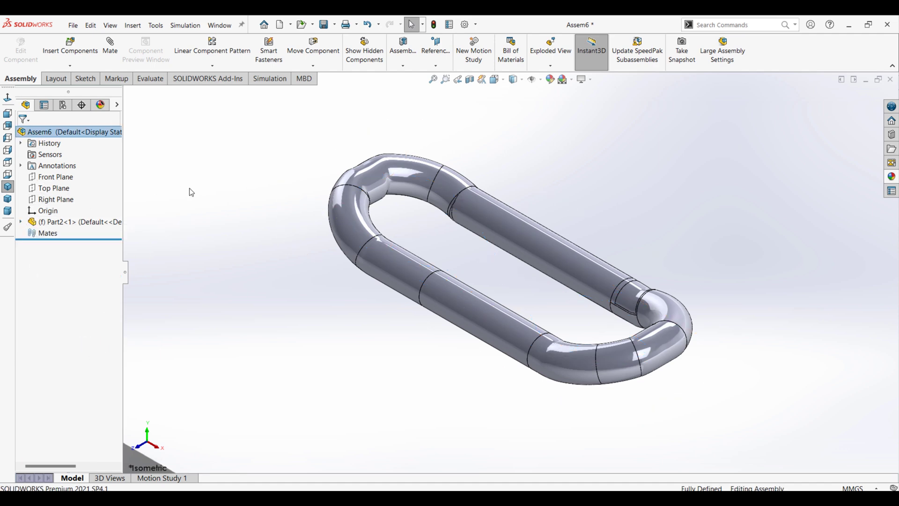
left_click(330, 217)
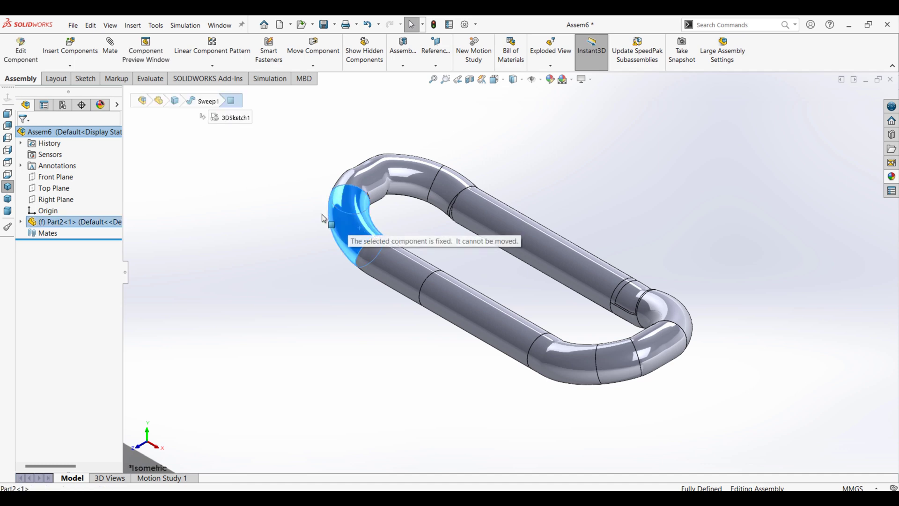
left_click(186, 177)
right_click(94, 220)
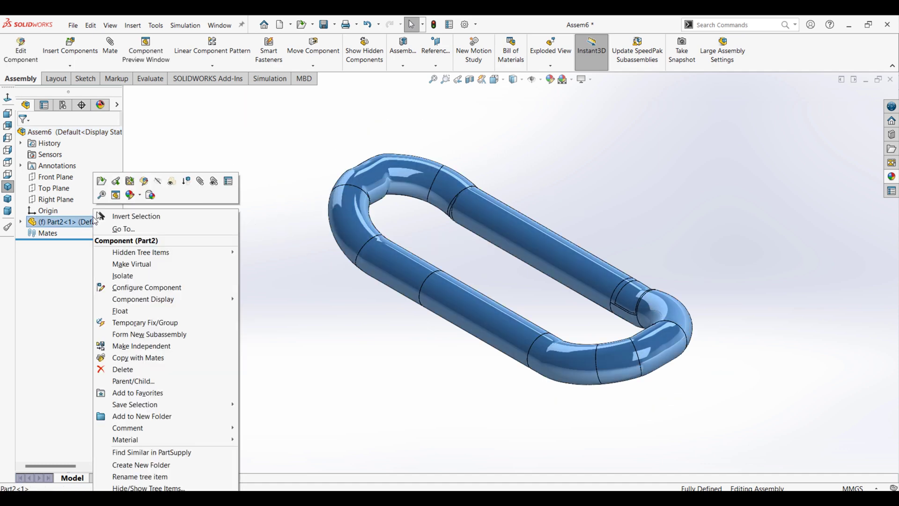
left_click(145, 311)
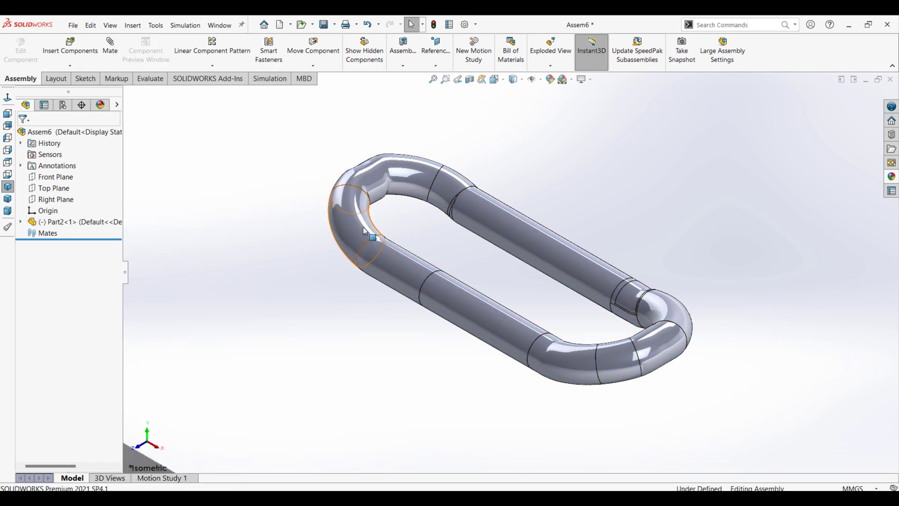
left_click_drag(363, 230, 497, 192)
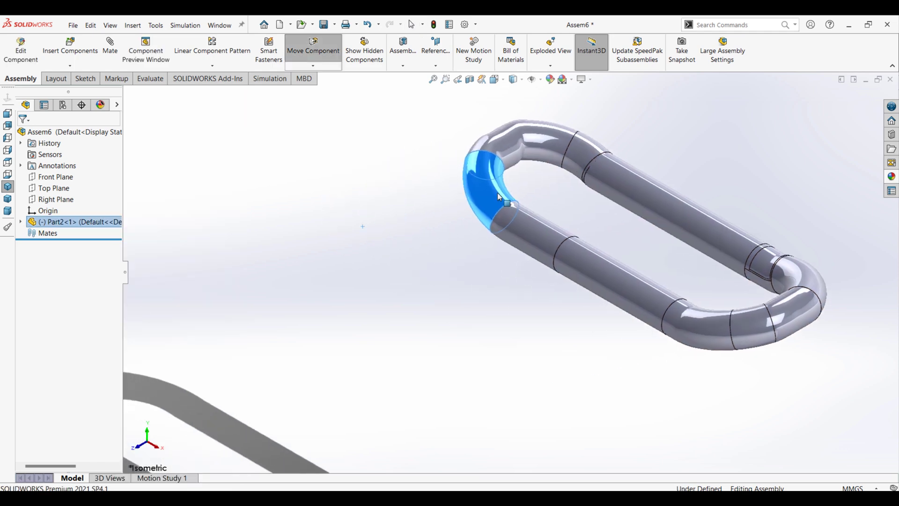
Step: Turn on View Coordinate Systems to display the parts' triads
left_click(542, 80)
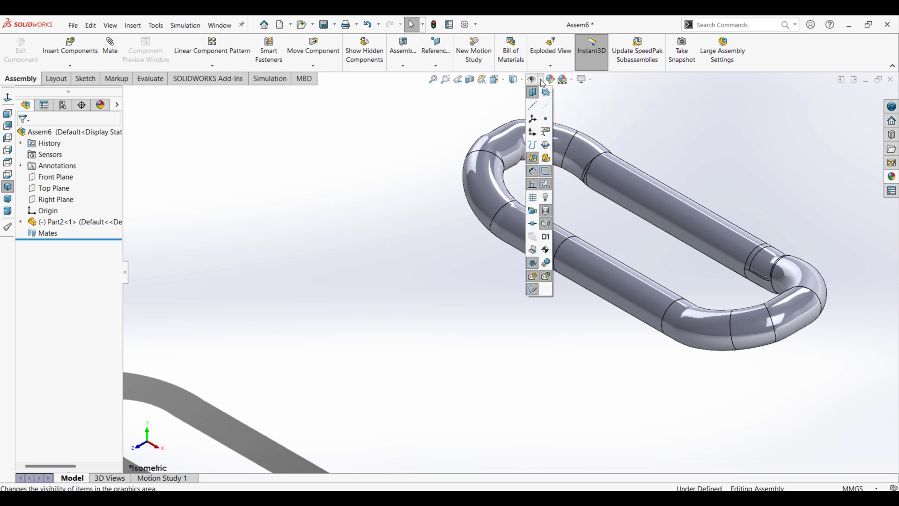
left_click(532, 119)
left_click(532, 133)
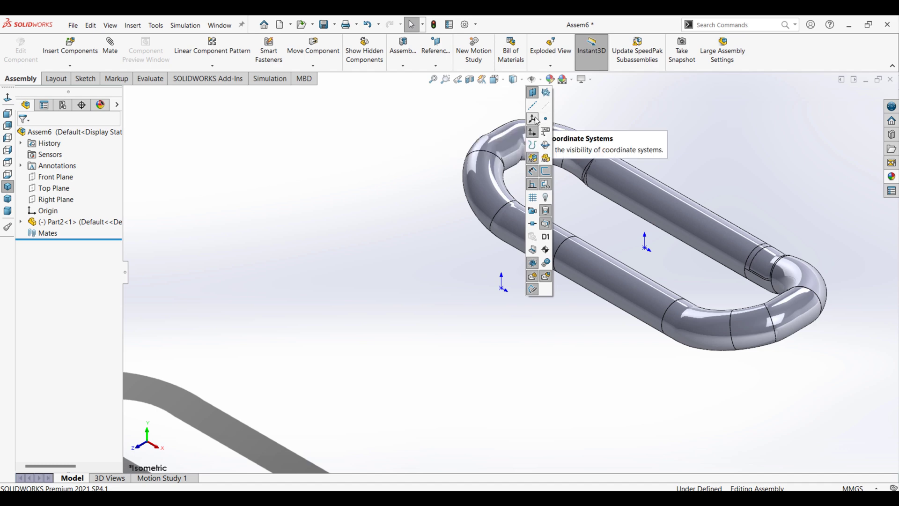
scroll(664, 268, "down", 2)
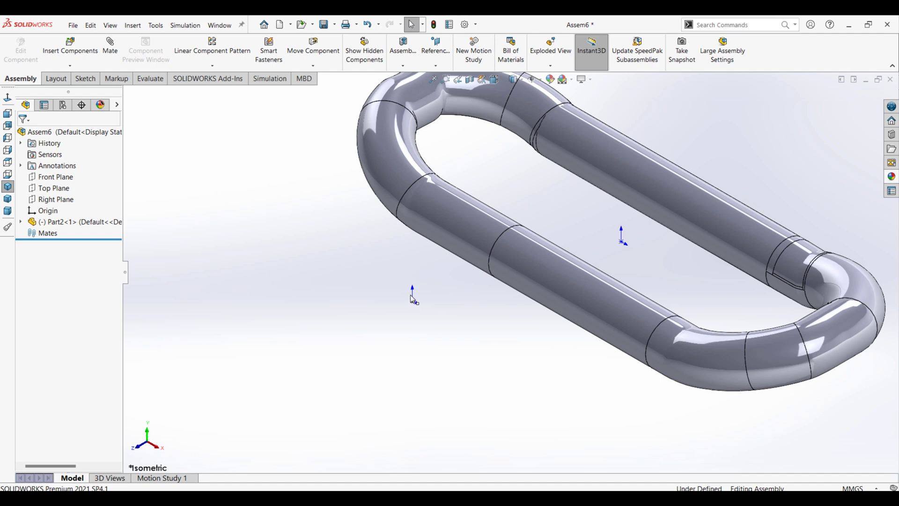
left_click(111, 47)
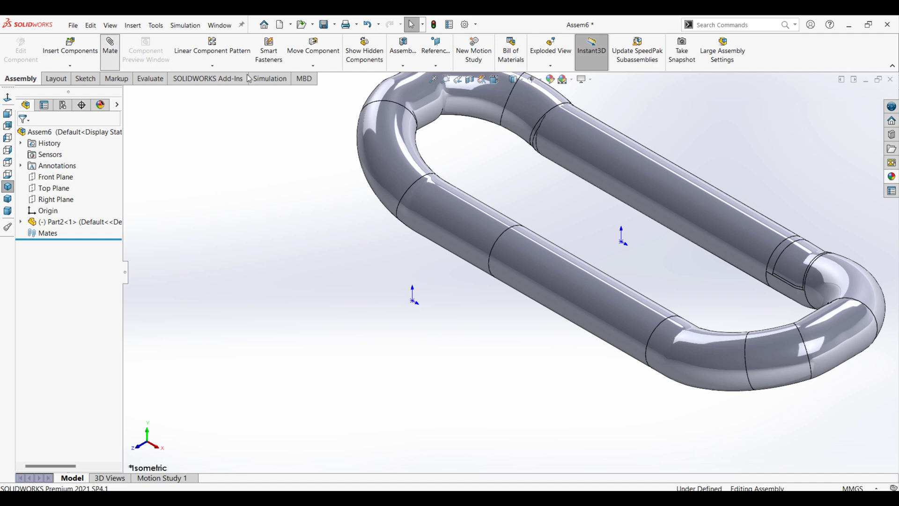
Step: Mate Part2's origin coincident with the assembly origin
left_click(622, 242)
left_click(412, 301)
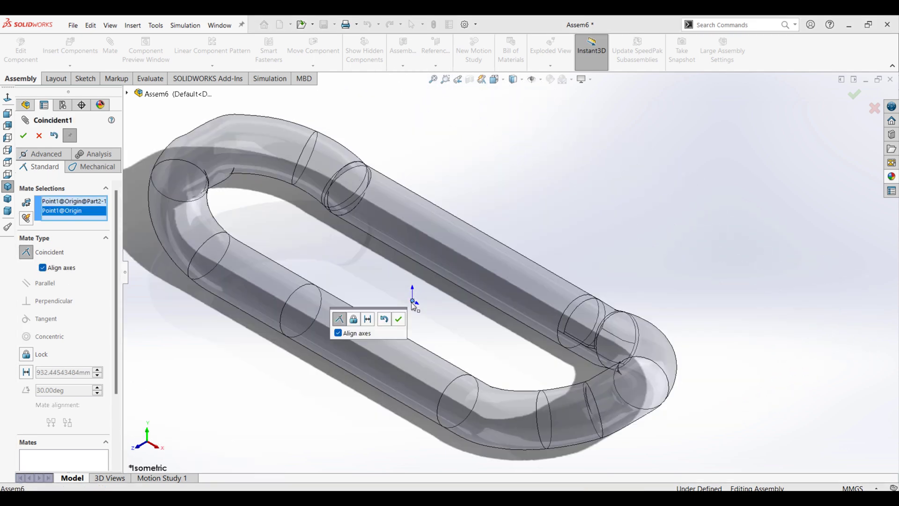
left_click(399, 320)
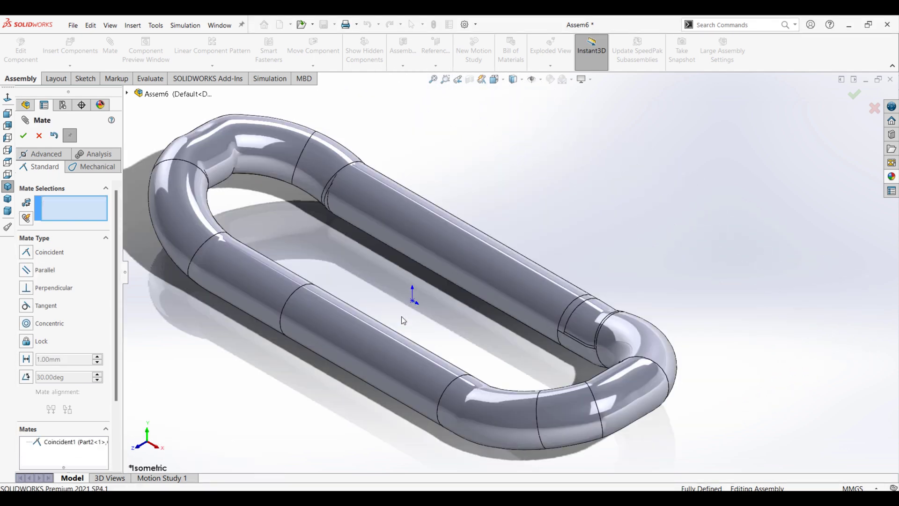
left_click(24, 135)
Step: Fix Part2 in place again so Assem6 is fully defined
right_click(56, 222)
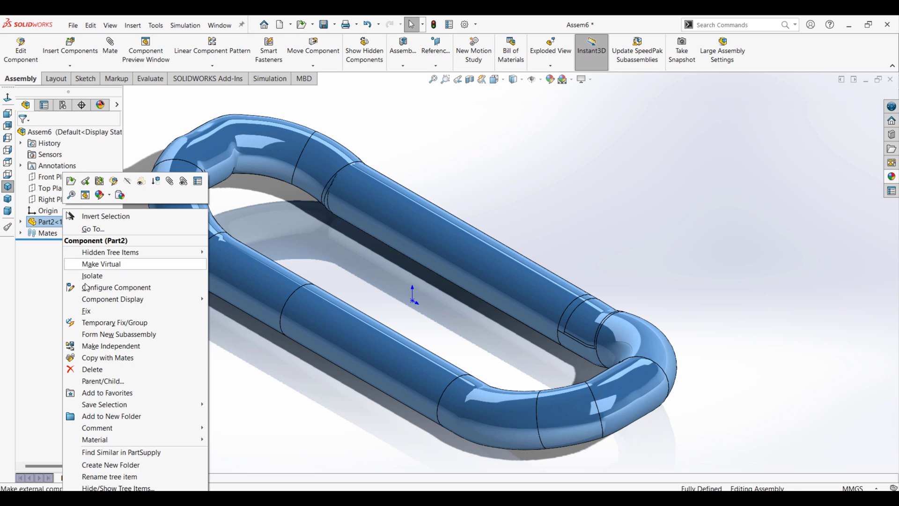
left_click(111, 316)
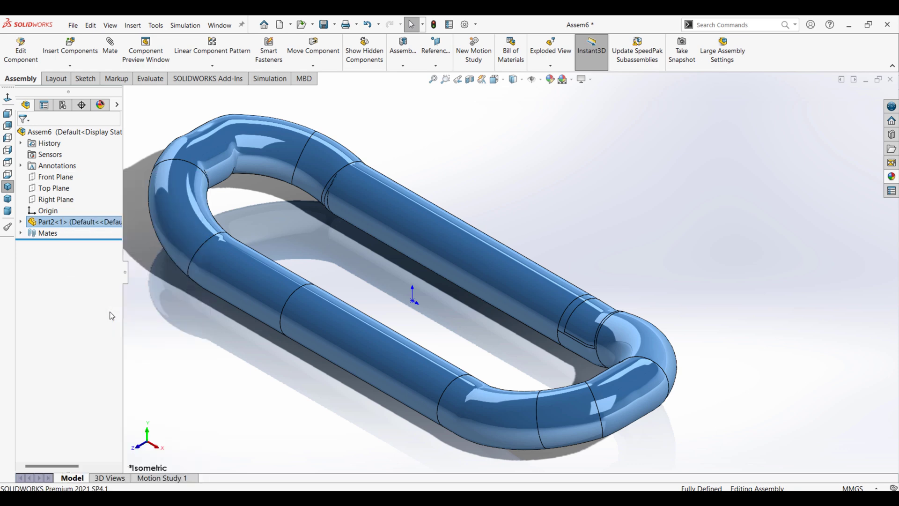
left_click(262, 293)
left_click(447, 155)
Step: Browse to Part1, the floor part, and drop it to the right of the hull tube
key("z")
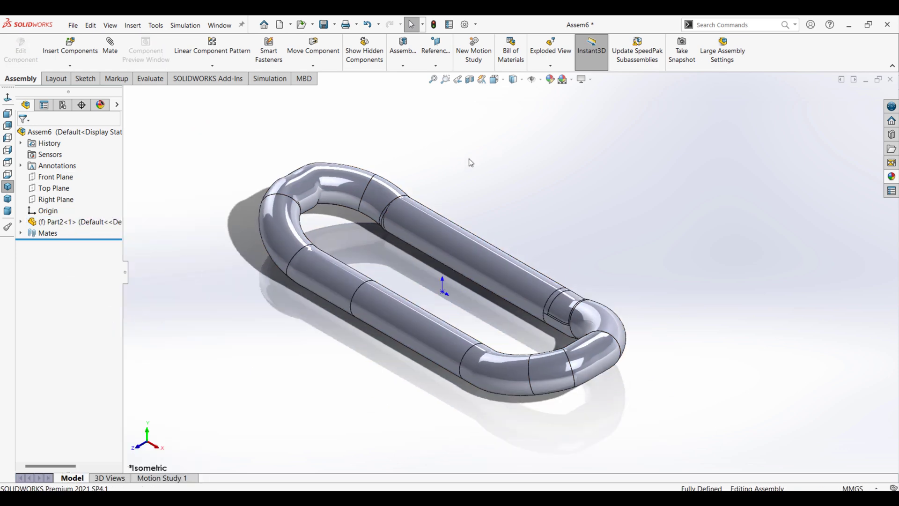
left_click(70, 66)
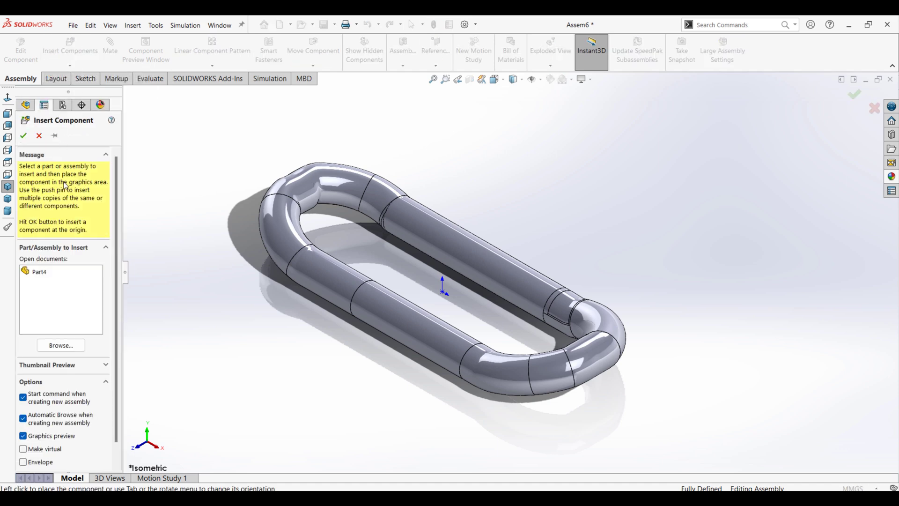
left_click(61, 345)
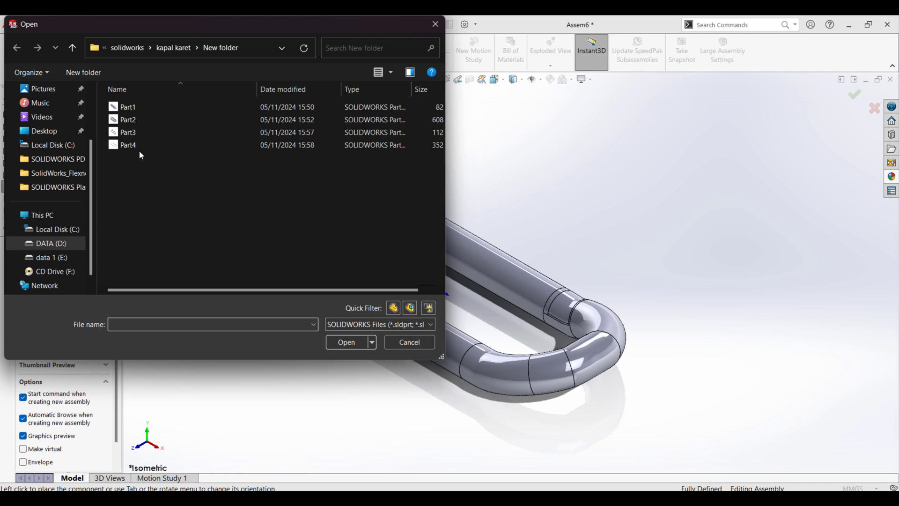
left_click(124, 107)
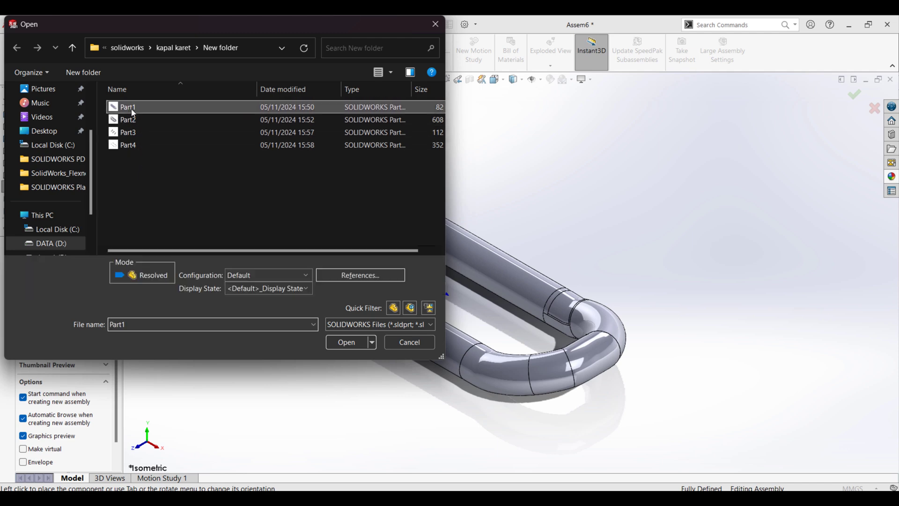
left_click(344, 342)
left_click(574, 202)
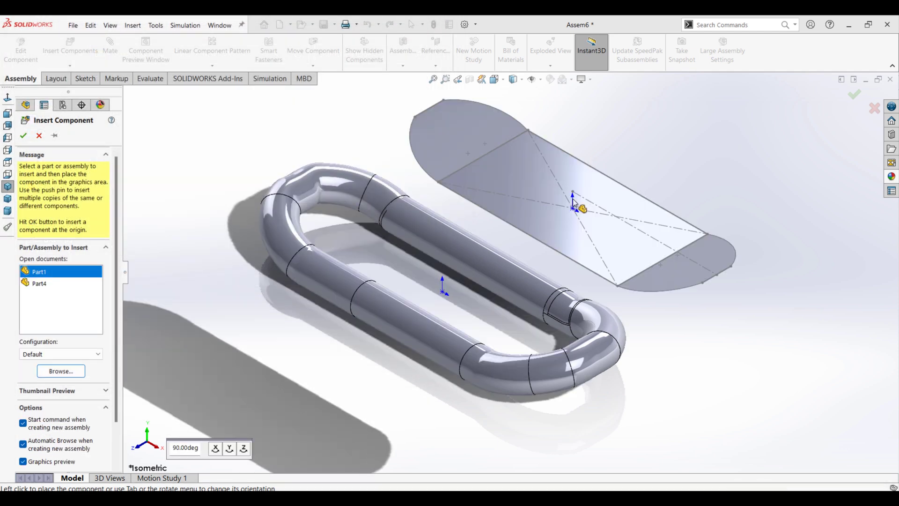
scroll(528, 262, "down", 2)
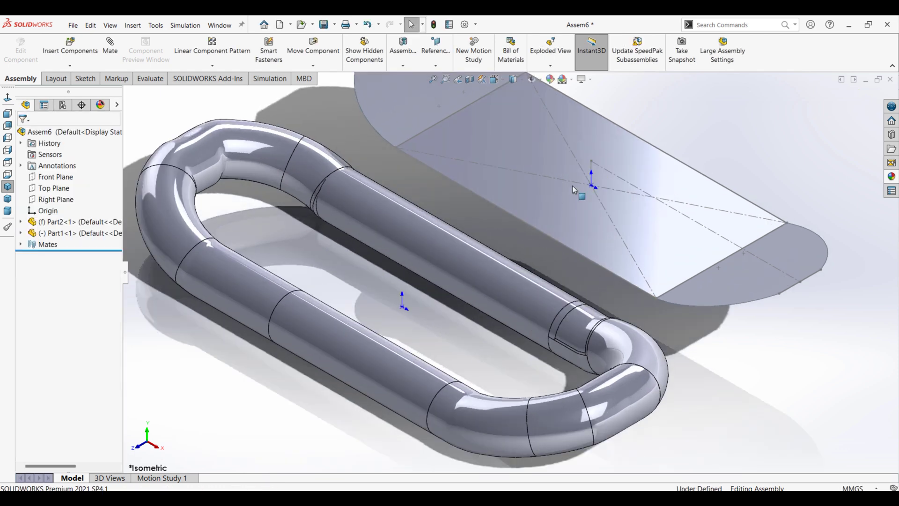
Step: Drag the floor sheet into the hull loop, orbiting to check its position
left_click_drag(593, 192, 403, 323)
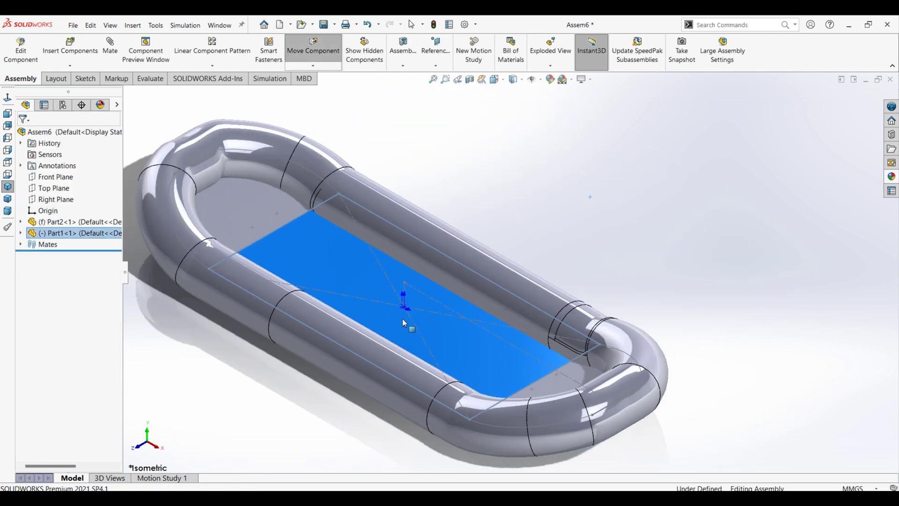
key("Escape")
mouse_move(541, 251)
middle_mouse_down()
mouse_move(577, 108)
mouse_move(566, 227)
middle_mouse_up()
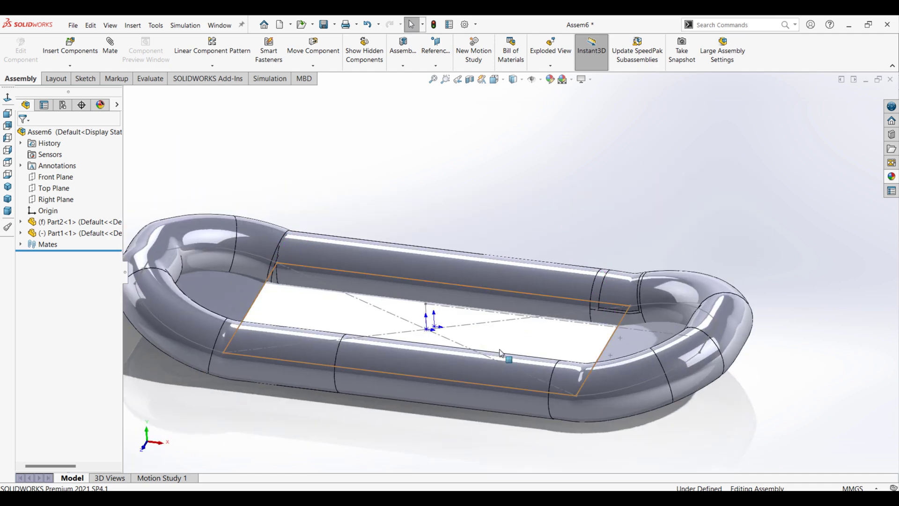
mouse_move(499, 349)
left_mouse_down()
mouse_move(508, 346)
mouse_move(505, 363)
mouse_move(506, 347)
left_mouse_up()
key("Escape")
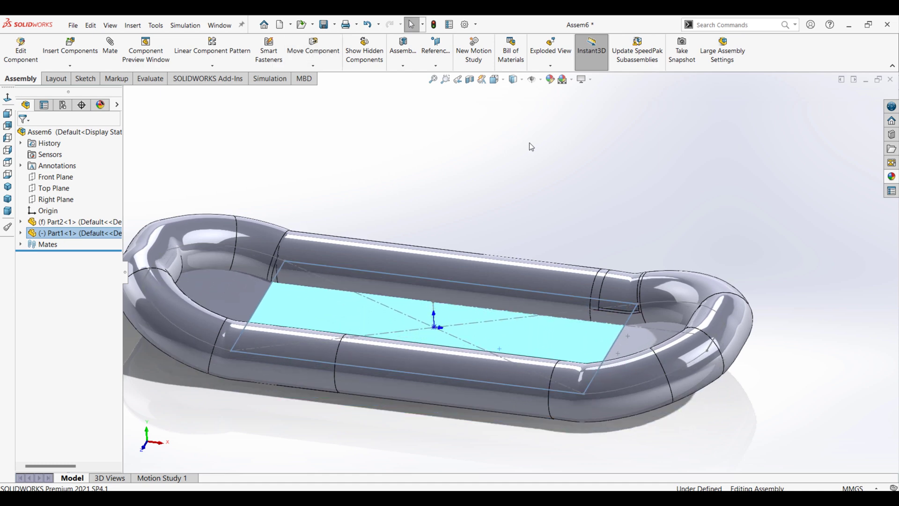
middle_click_drag(529, 143, 496, 252)
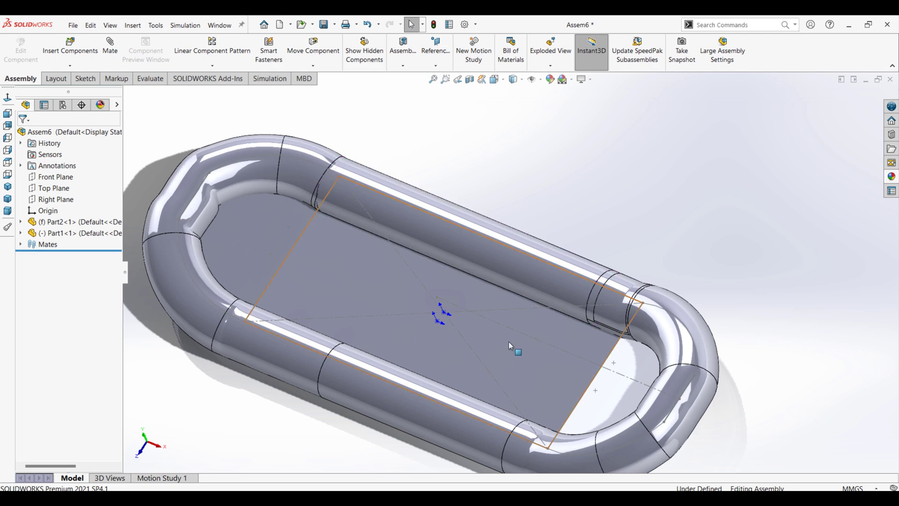
Step: Fine-tune the floor plate's position inside the loop and orbit to a tilted view
left_click_drag(508, 342, 504, 353)
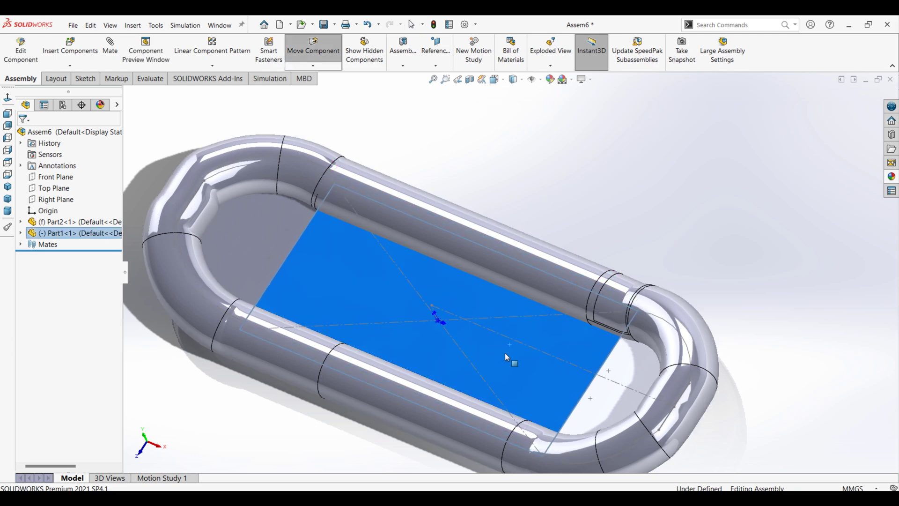
key("Escape")
mouse_move(558, 181)
middle_mouse_down()
mouse_move(552, 269)
mouse_move(591, 146)
mouse_move(564, 183)
mouse_move(626, 249)
mouse_move(435, 349)
middle_mouse_up()
left_click_drag(431, 338, 454, 330)
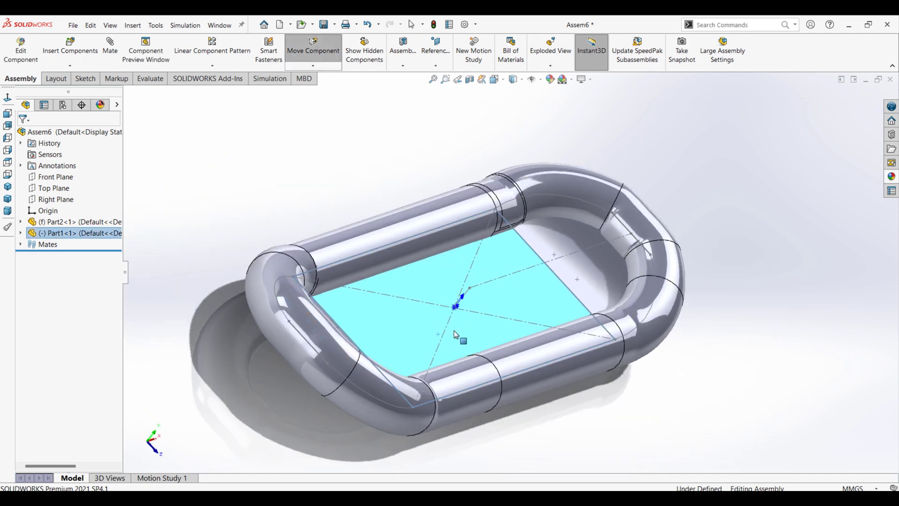
key("Escape")
mouse_move(454, 330)
middle_mouse_down()
mouse_move(476, 195)
mouse_move(465, 257)
mouse_move(526, 311)
mouse_move(506, 138)
mouse_move(516, 176)
mouse_move(486, 227)
mouse_move(433, 278)
middle_mouse_up()
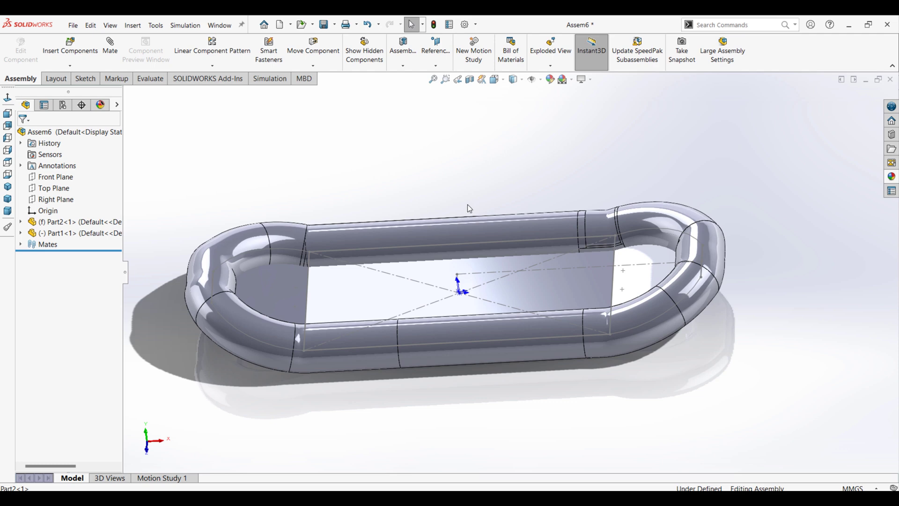
mouse_move(468, 205)
middle_mouse_down()
mouse_move(441, 165)
mouse_move(491, 181)
mouse_move(457, 174)
middle_mouse_up()
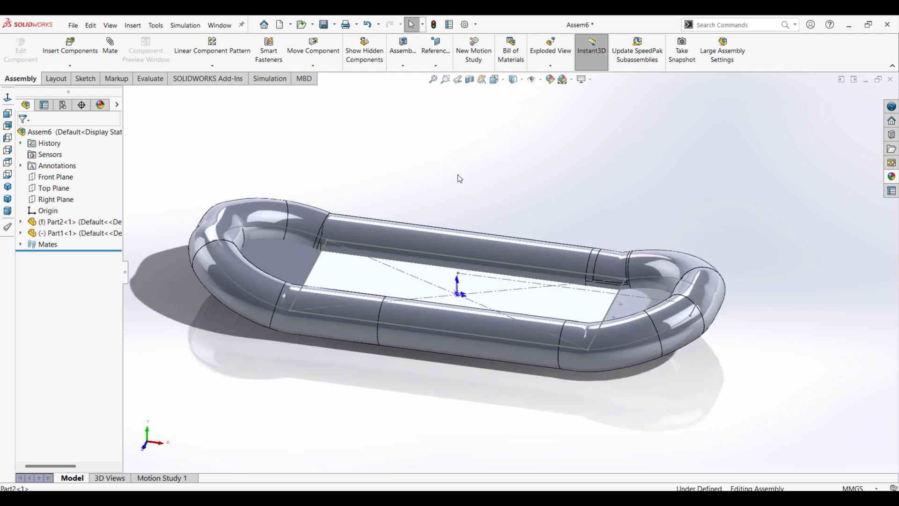
Step: Switch to the back view and hide Part1's sketch
left_click(8, 126)
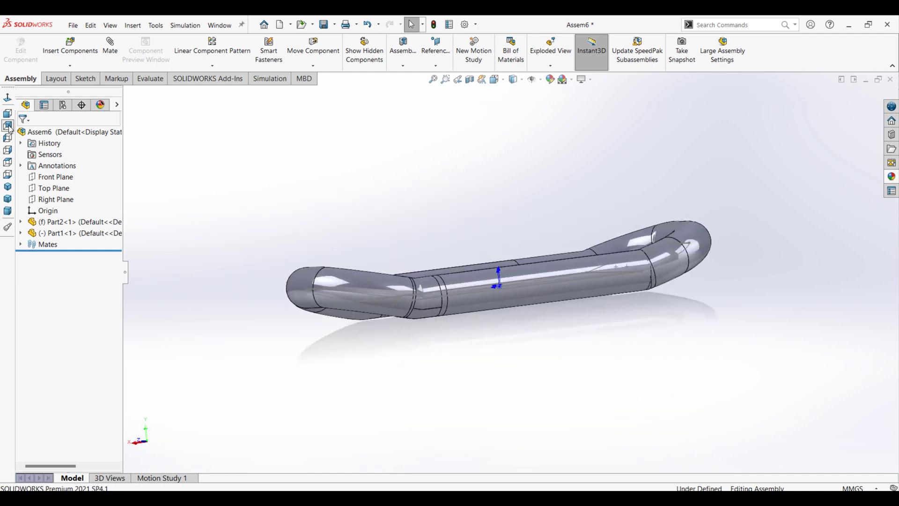
scroll(546, 258, "down", 2)
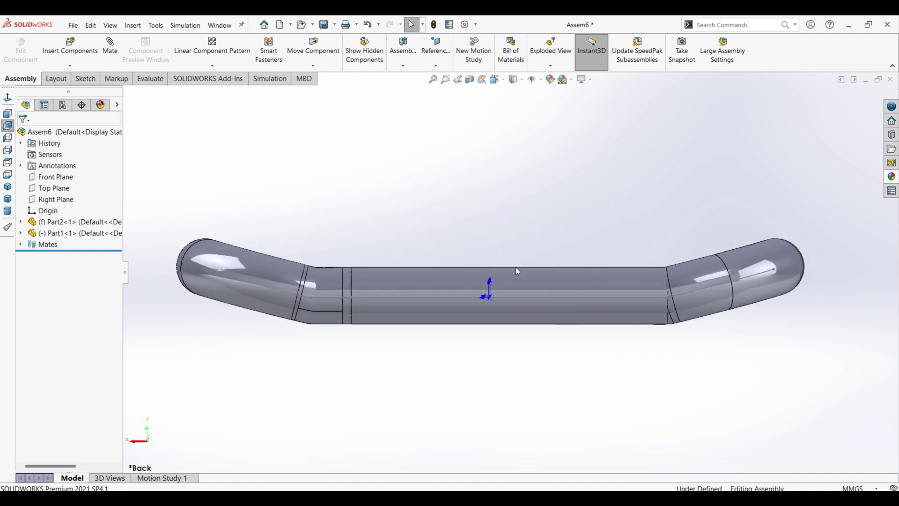
left_click(426, 304)
left_click(420, 399)
left_click(268, 288)
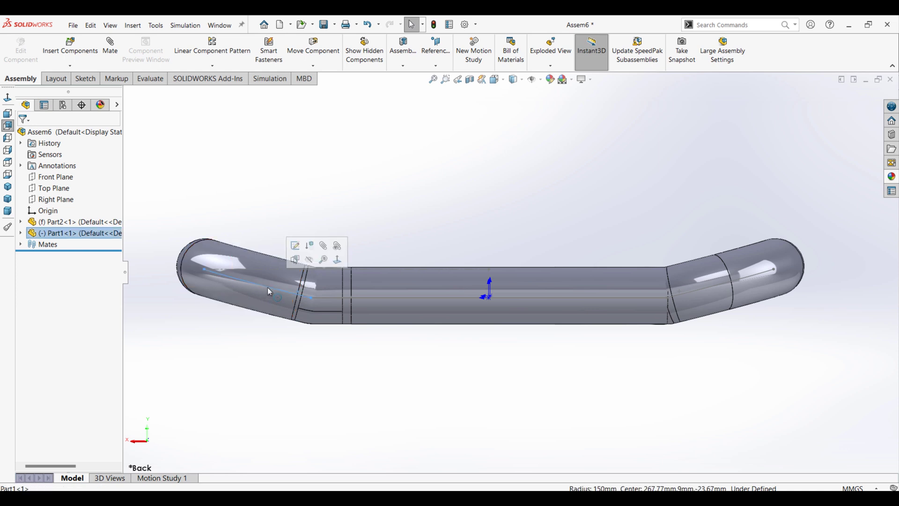
left_click(314, 264)
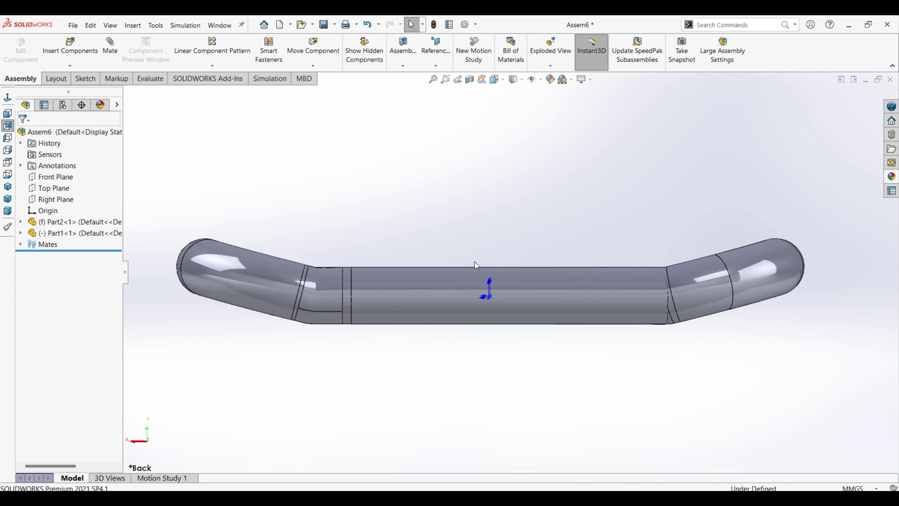
Step: Make Part2 transparent, lower the floor to the tube's mid-height, then restore opacity
left_click(454, 283)
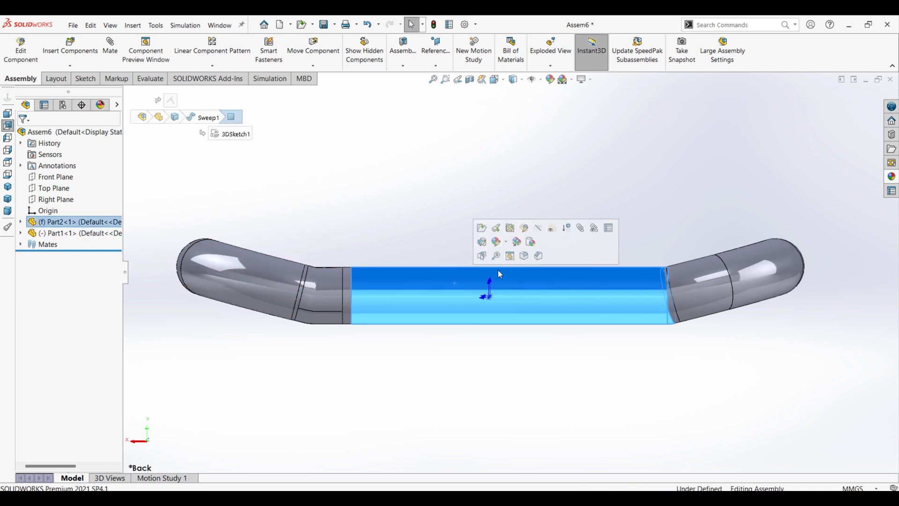
left_click(549, 228)
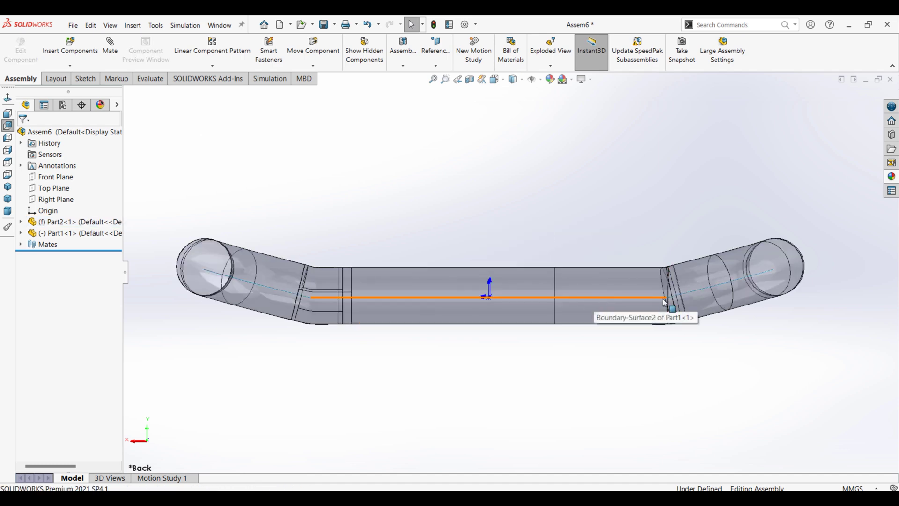
left_click(699, 293)
left_click_drag(699, 293, 701, 306)
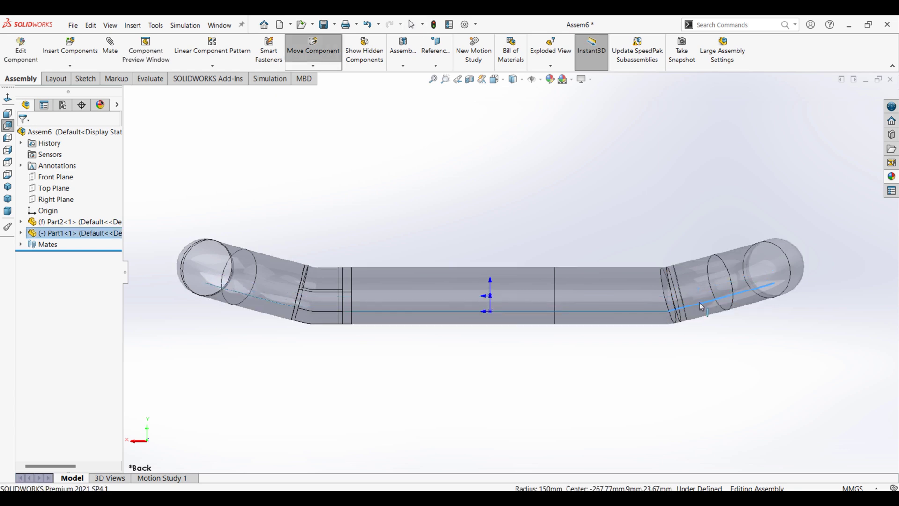
left_click_drag(700, 303, 702, 306)
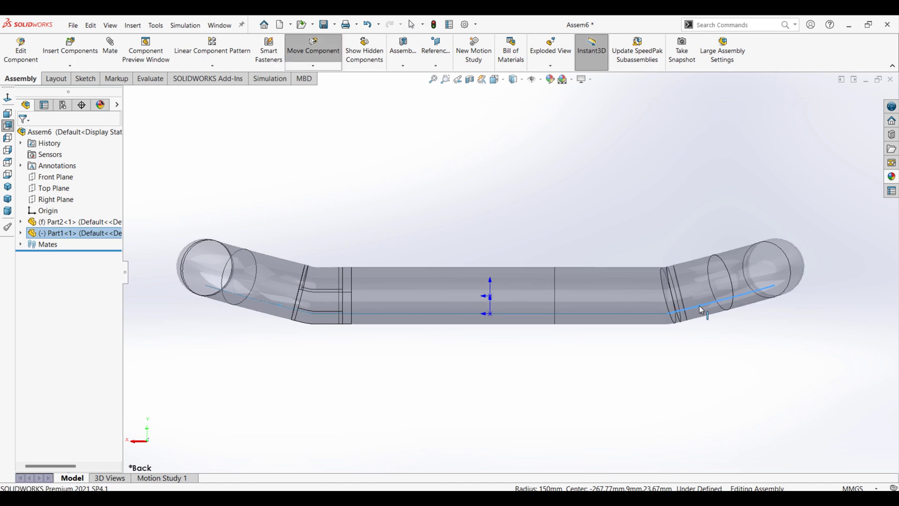
key("Escape")
mouse_move(668, 371)
middle_mouse_down()
mouse_move(541, 250)
mouse_move(531, 313)
middle_mouse_up()
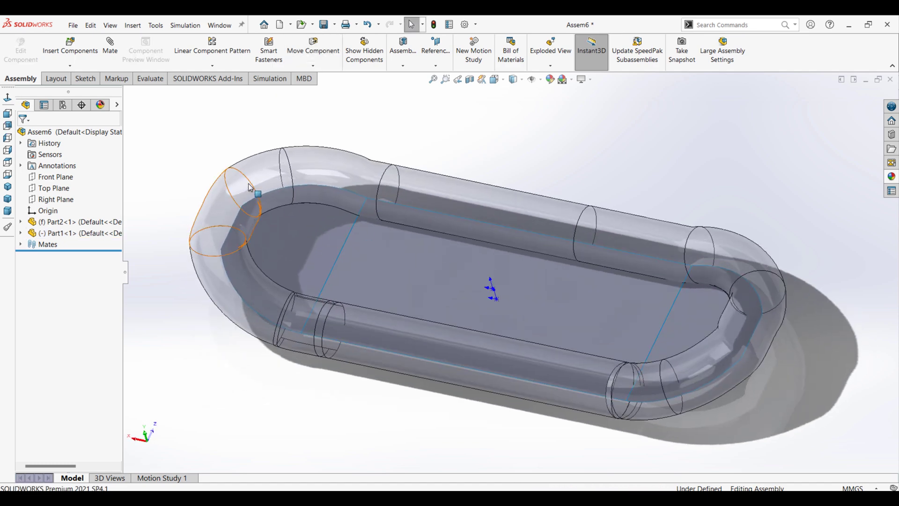
left_click(234, 197)
Step: Make the hull tube opaque again and orbit the assembly to a tilted view
left_click(345, 128)
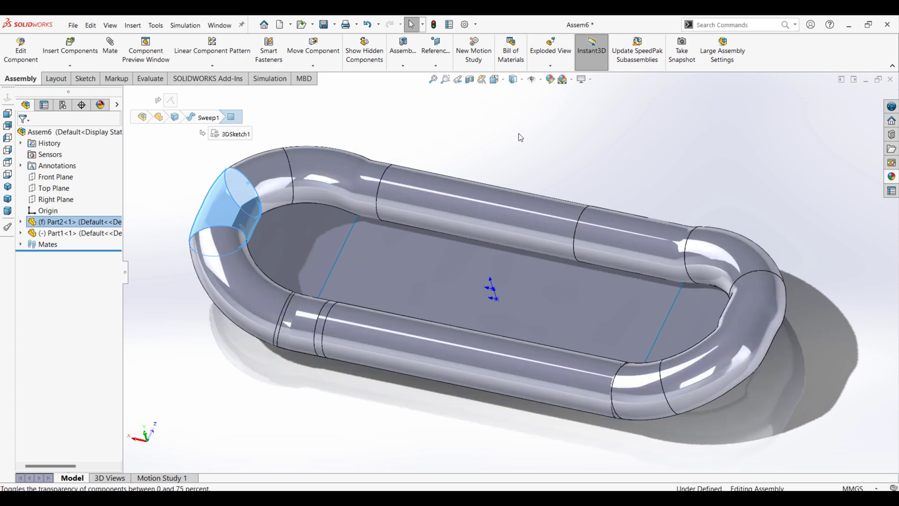
key("Escape")
middle_click_drag(482, 212, 501, 188)
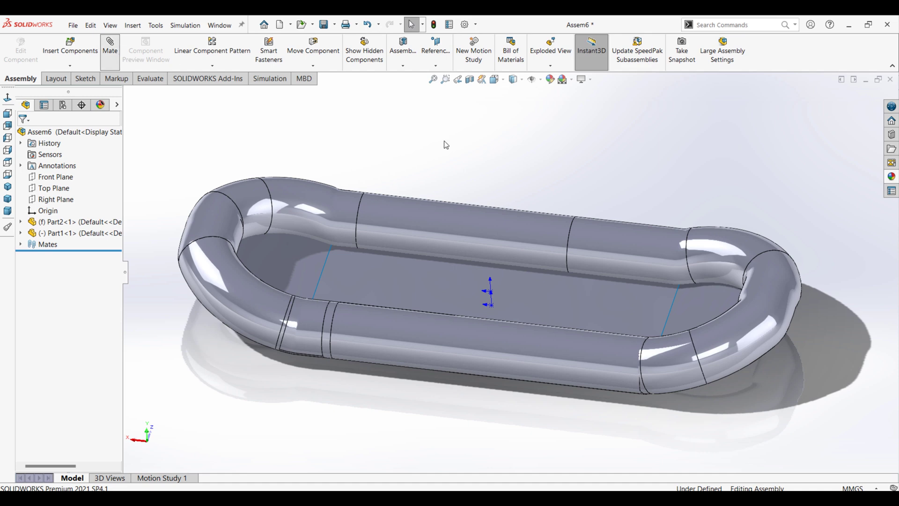
Step: Preview a 25.31439671 mm distance mate between the assembly origin and Part1's origin
left_click(492, 293)
left_click(491, 305)
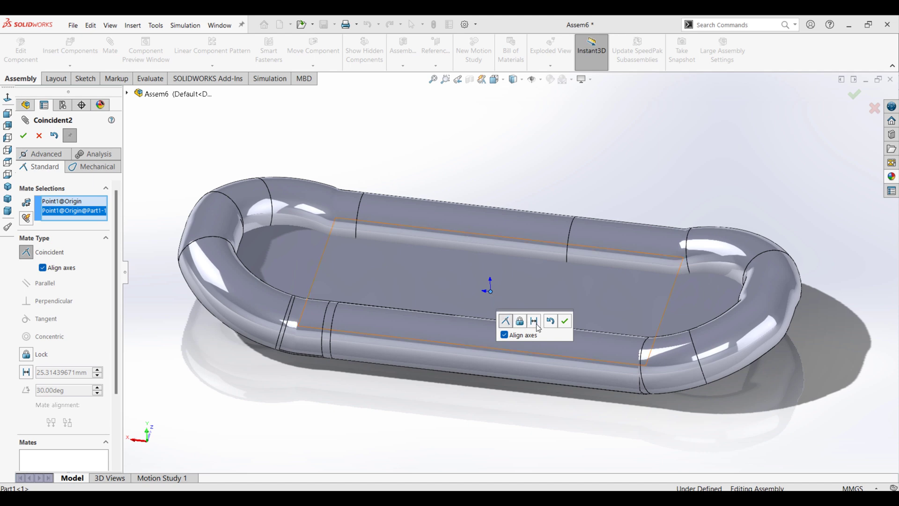
left_click(534, 321)
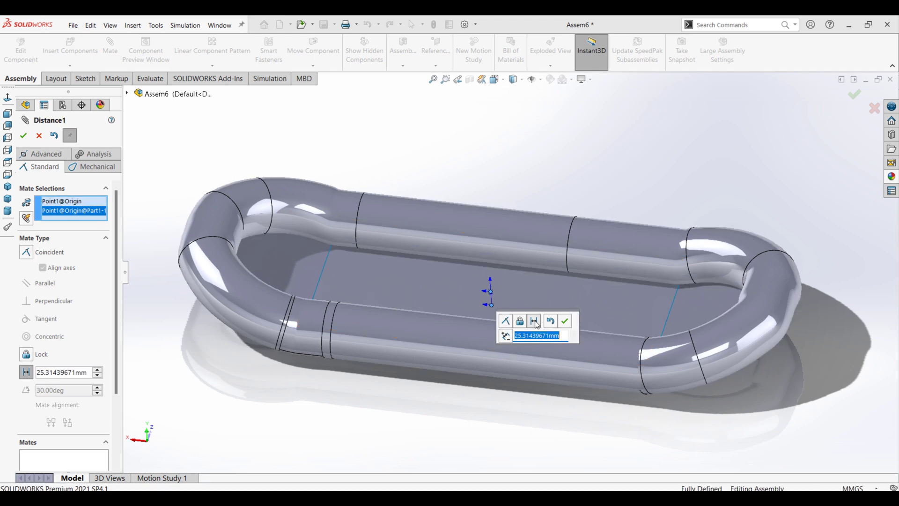
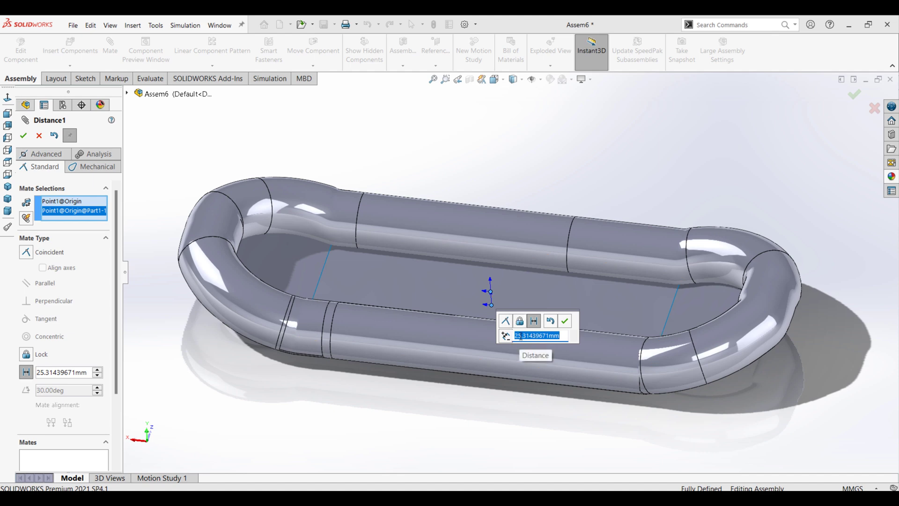
Step: Confirm the 25 mm distance mate between Part1's origin and the assembly origin and close the Mate panel
left_click(565, 323)
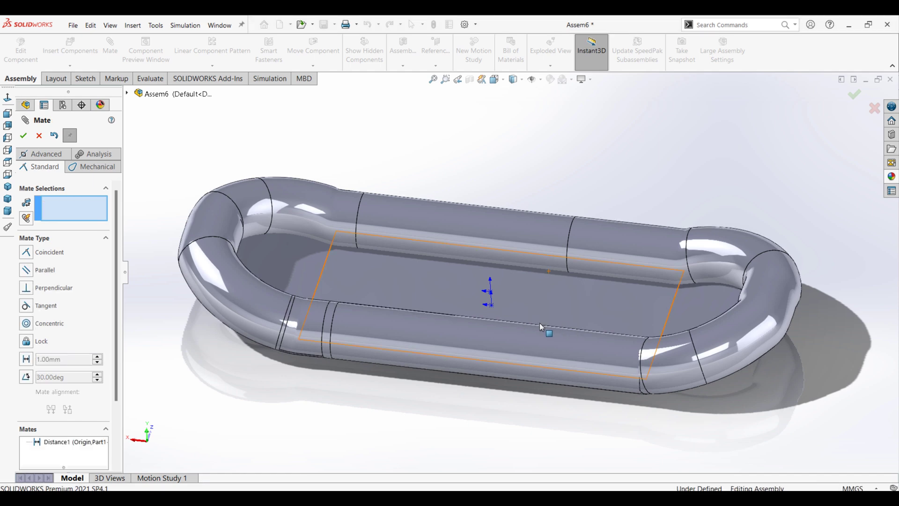
left_click(24, 136)
middle_click_drag(499, 168, 468, 112)
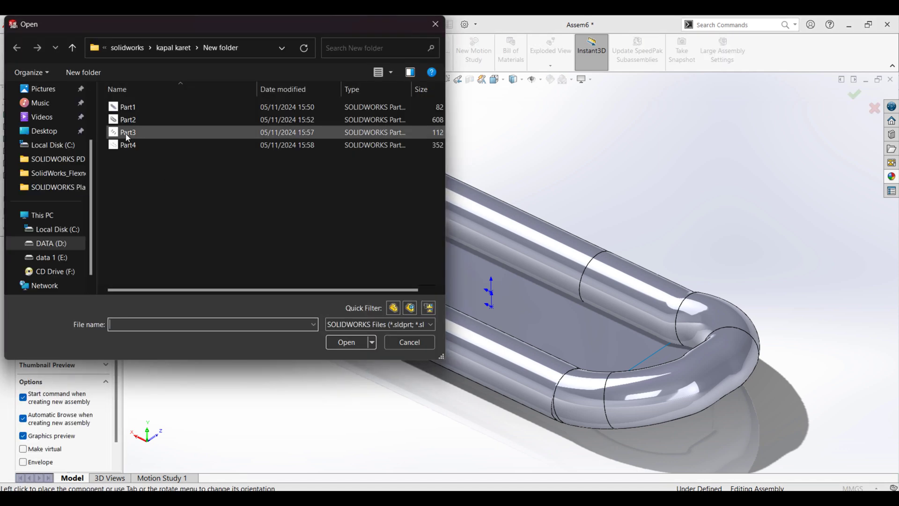
Step: Insert Part3 into the assembly, placing it above the raft
left_click(127, 127)
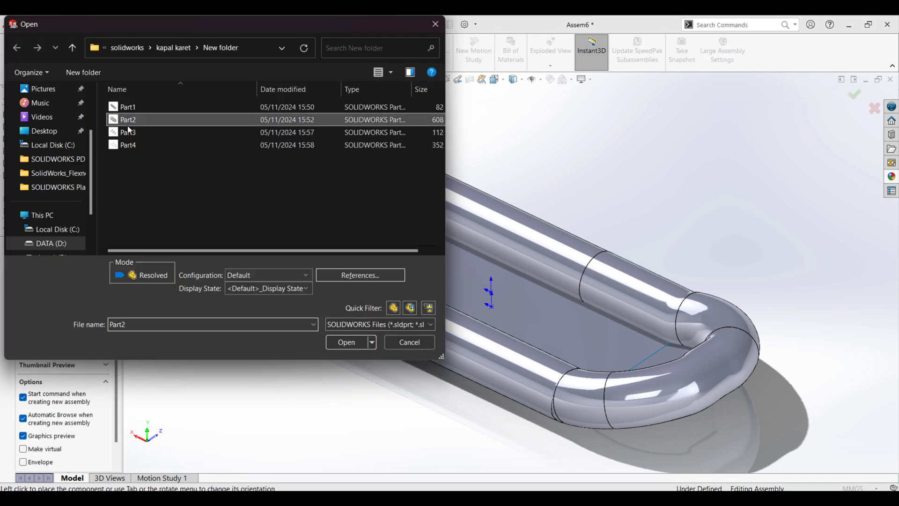
left_click(349, 342)
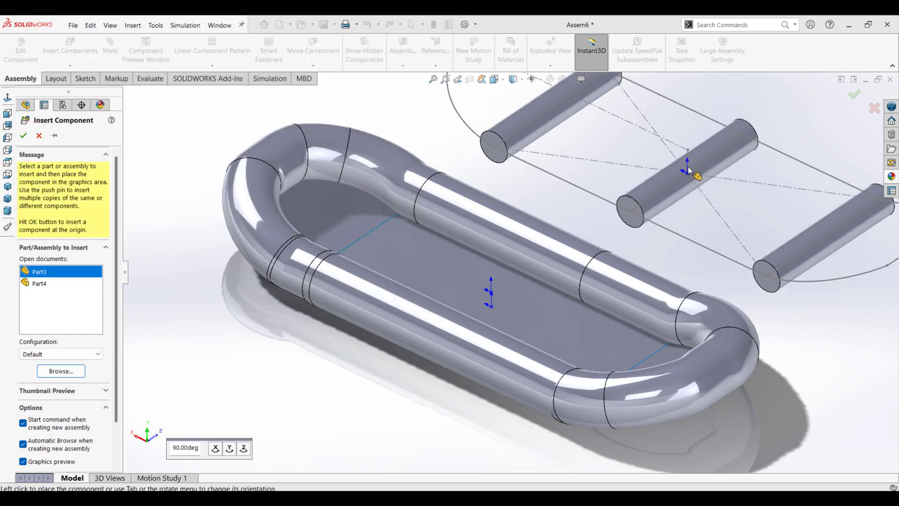
left_click(584, 176)
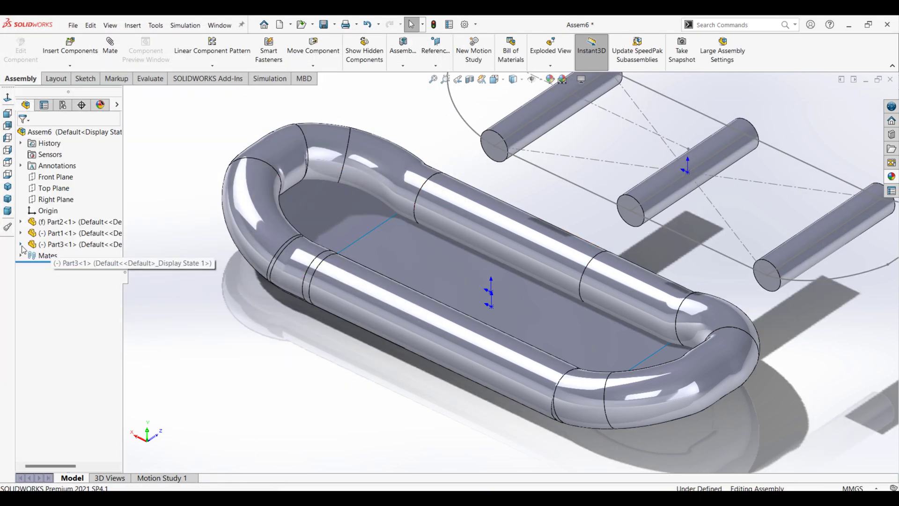
left_click(32, 356)
left_click(75, 367)
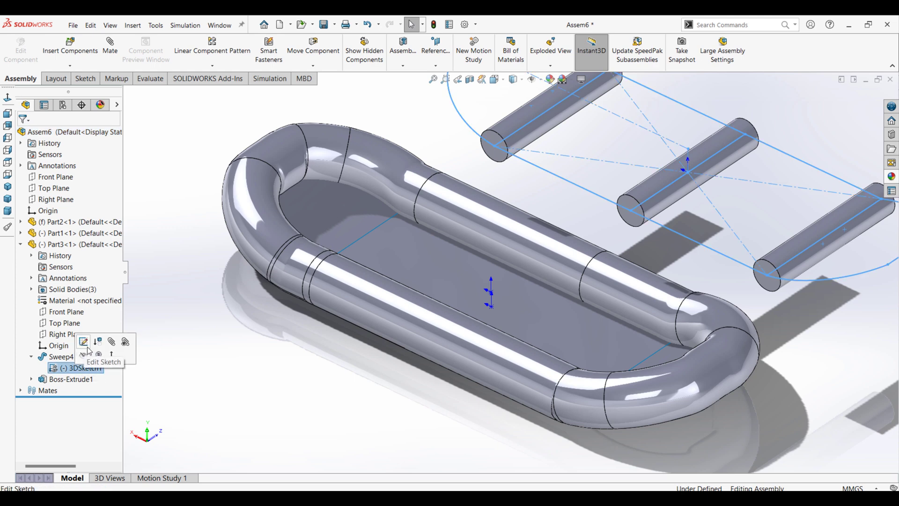
left_click(171, 275)
Step: Drag Part3's three cross tubes down into the raft hull and view from above
key("f")
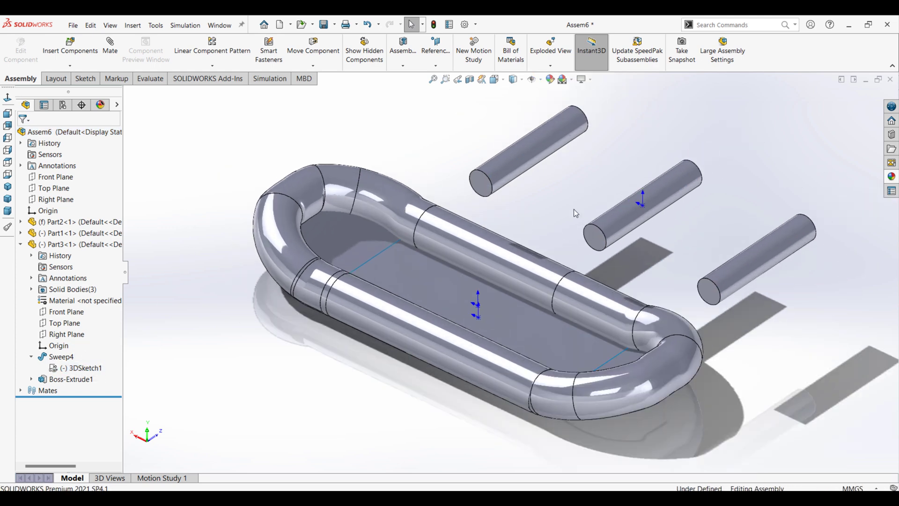
mouse_move(655, 208)
left_mouse_down()
mouse_move(520, 264)
mouse_move(462, 309)
left_mouse_up()
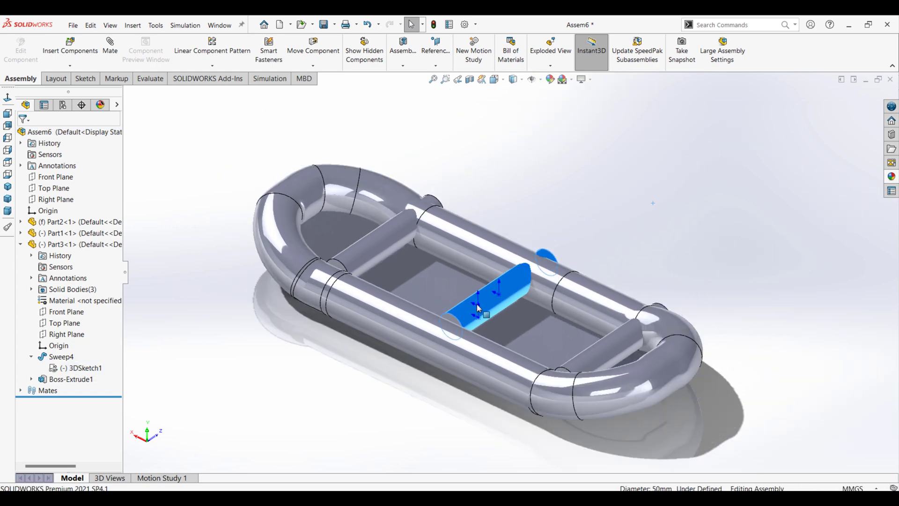
key("Escape")
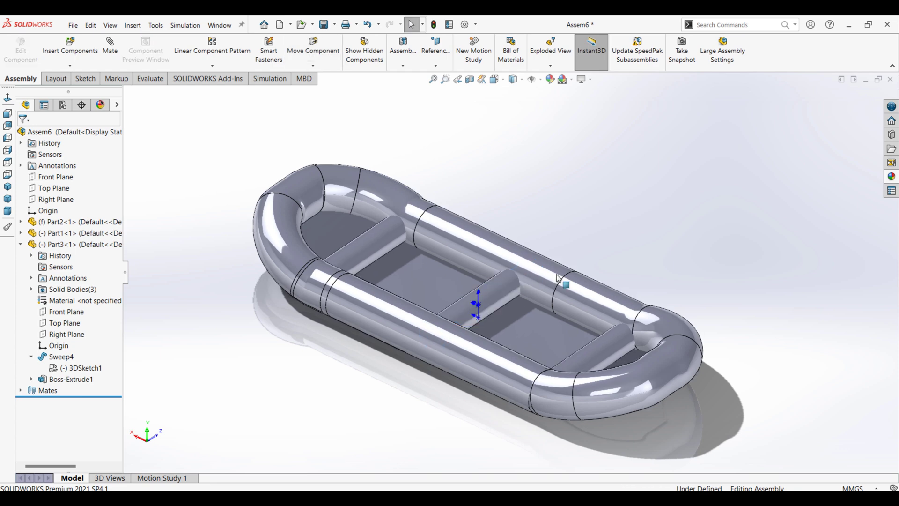
middle_click_drag(463, 309, 563, 331)
scroll(461, 266, "down", 5)
Step: Inspect the cross tubes' fit in the hull from side and oblique views
left_click(536, 314)
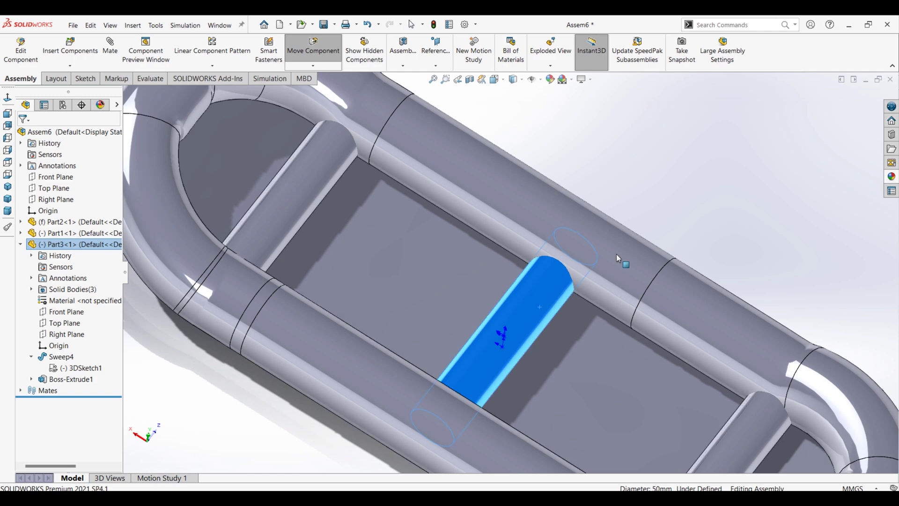
key("Escape")
mouse_move(597, 268)
middle_mouse_down()
mouse_move(614, 101)
mouse_move(632, 174)
middle_mouse_up()
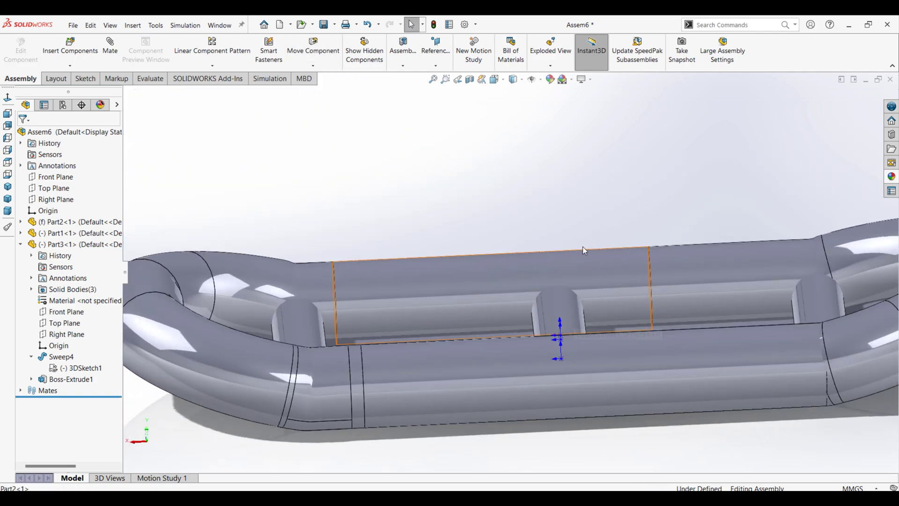
scroll(625, 288, "up", 3)
scroll(612, 285, "down", 3)
scroll(585, 290, "down", 2)
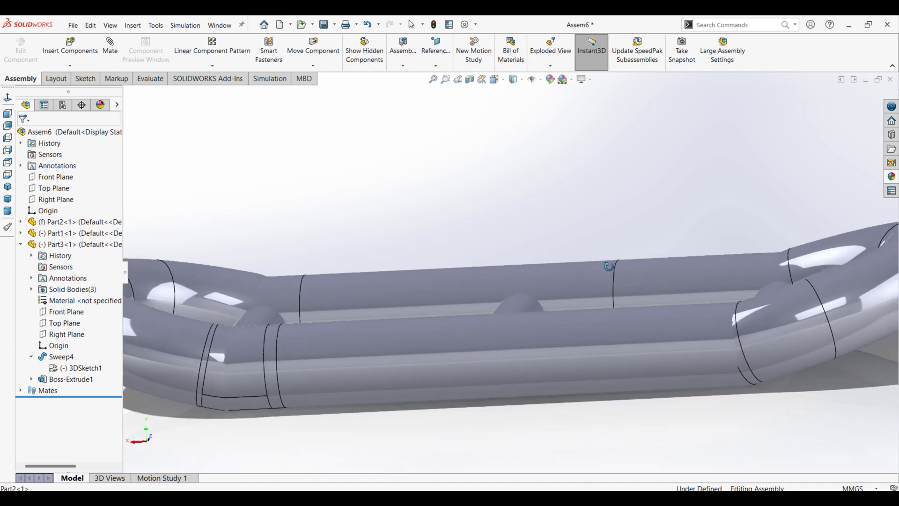
left_click(516, 317)
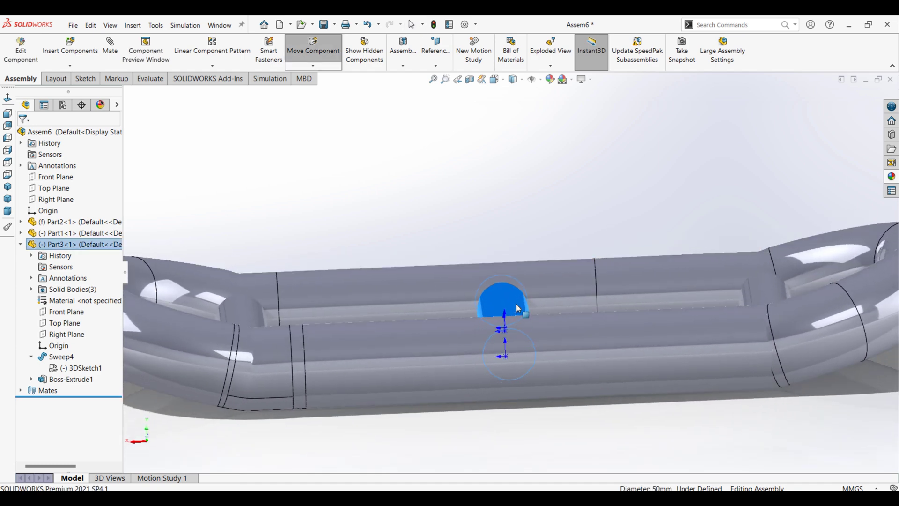
left_click(575, 154)
mouse_move(575, 153)
middle_mouse_down()
mouse_move(543, 287)
mouse_move(538, 268)
middle_mouse_up()
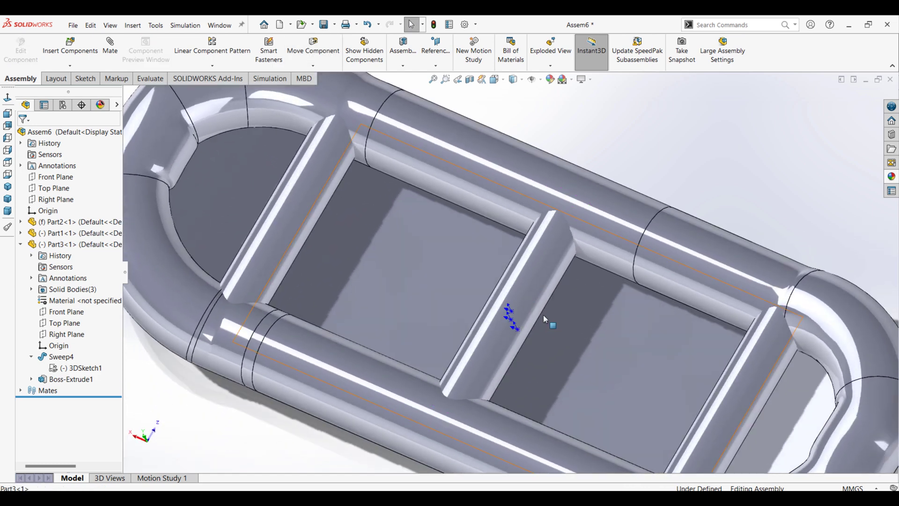
Step: Nudge the cross tubes slightly right and recheck them from low and isometric views
left_click(535, 271)
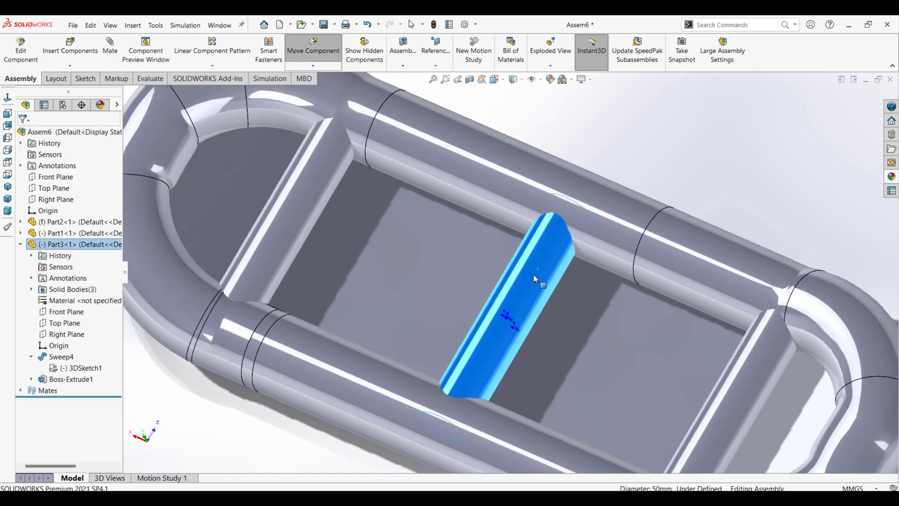
left_click_drag(533, 275, 535, 275)
left_click(720, 109)
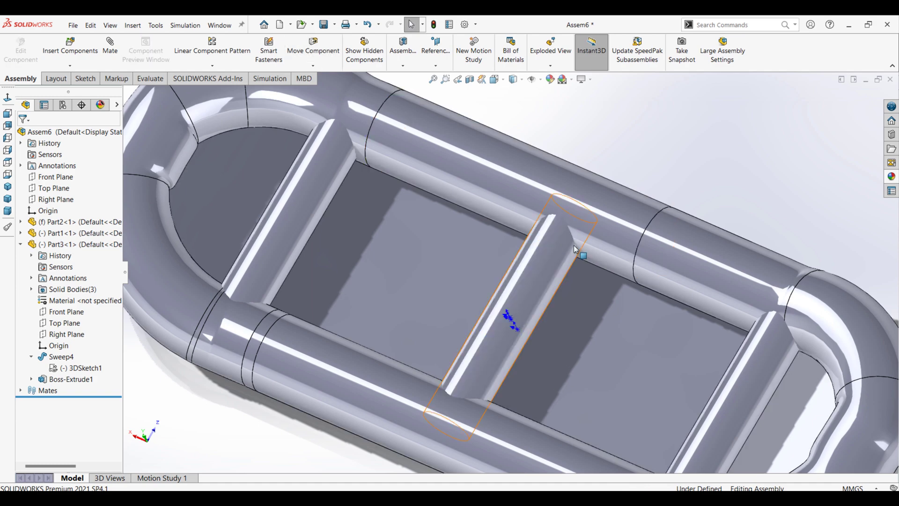
mouse_move(720, 109)
middle_mouse_down()
mouse_move(587, 149)
mouse_move(513, 274)
middle_mouse_up()
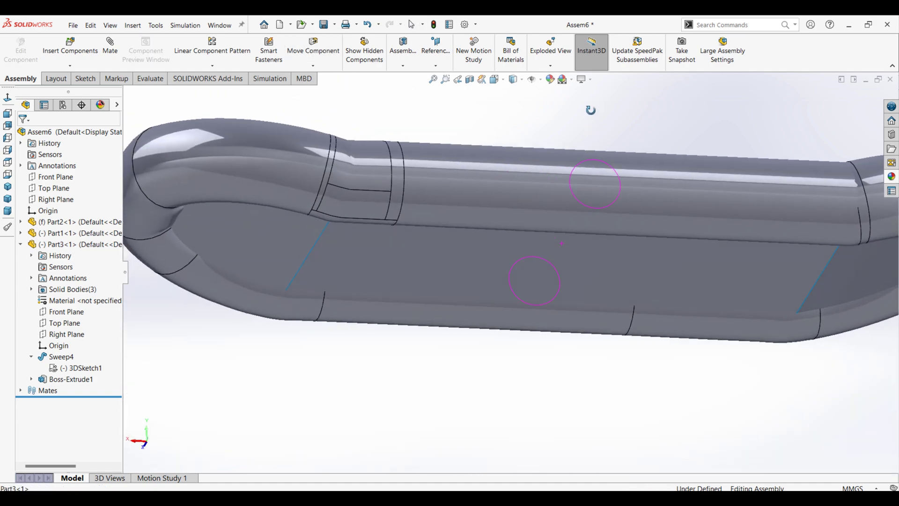
middle_click_drag(580, 255, 559, 248)
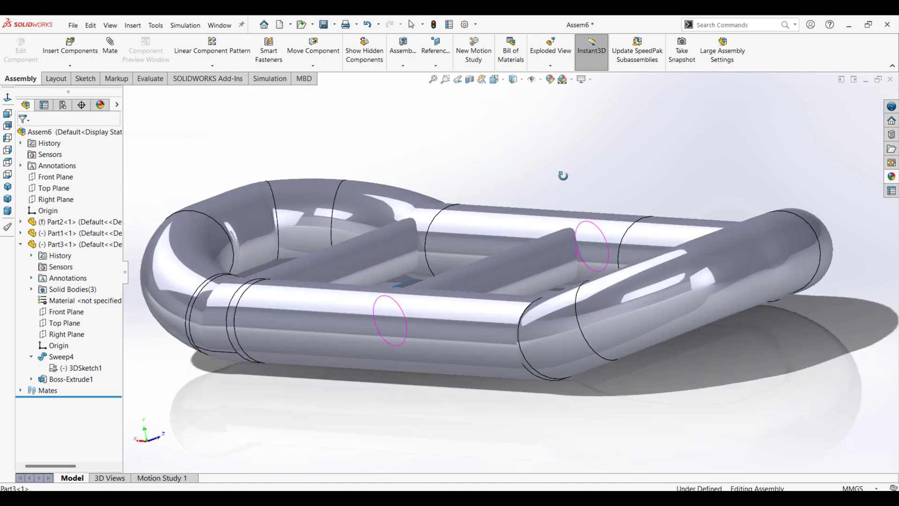
scroll(482, 286, "down", 3)
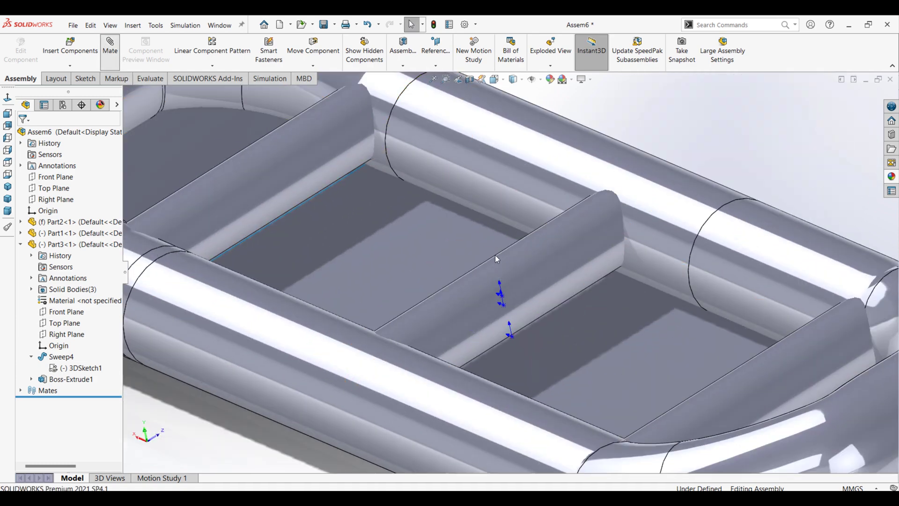
Step: Set a 5 mm Distance mate between Part3's origin and the assembly origin
scroll(506, 295, "down", 3)
scroll(492, 297, "down", 2)
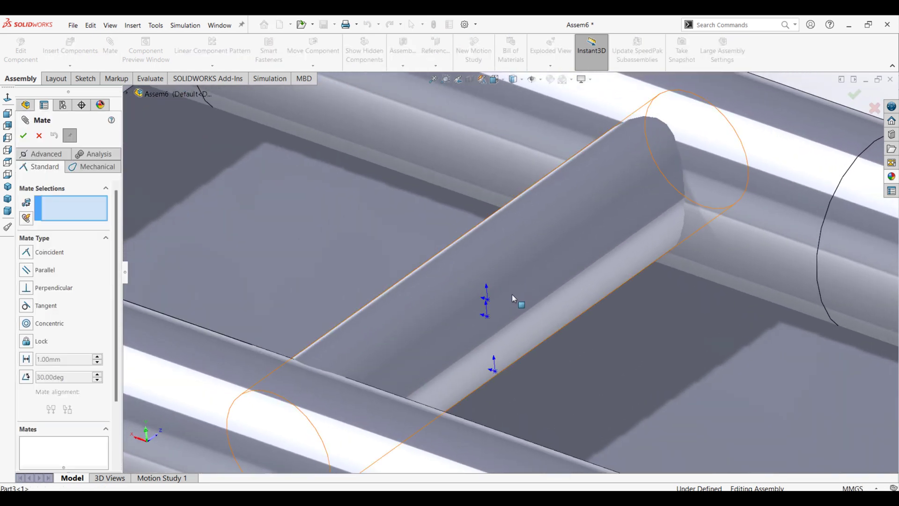
left_click(489, 301)
left_click(487, 316)
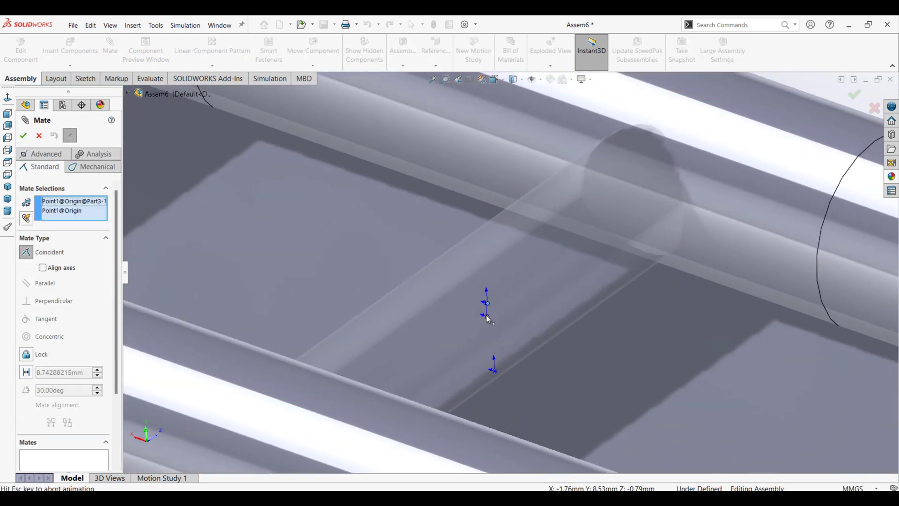
left_click(530, 334)
type("5")
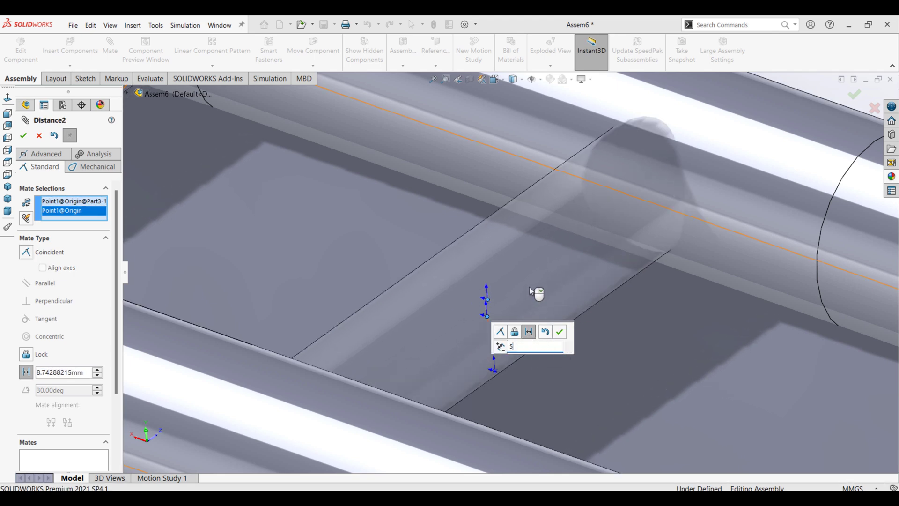
scroll(539, 293, "up", 5)
key("Return")
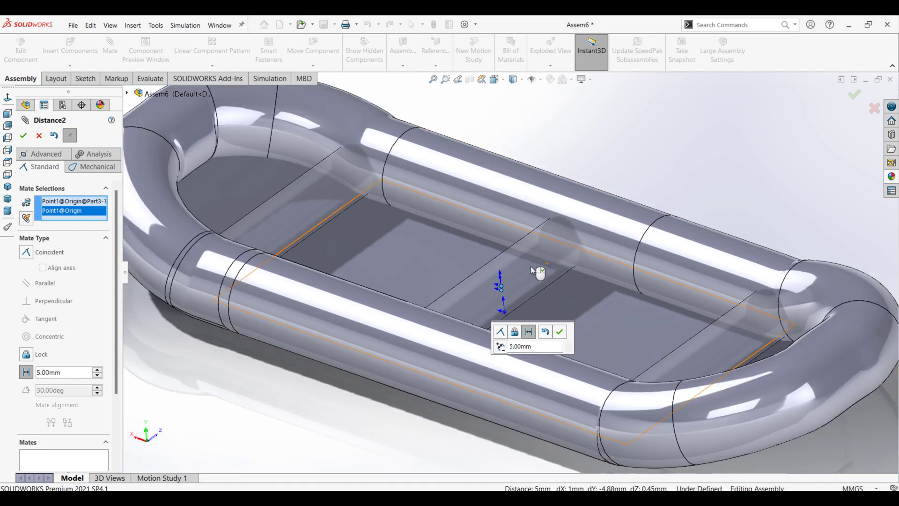
Step: Confirm the 5 mm Distance2 mate, close the Mate panel and inspect the underside
middle_click_drag(533, 271, 548, 336)
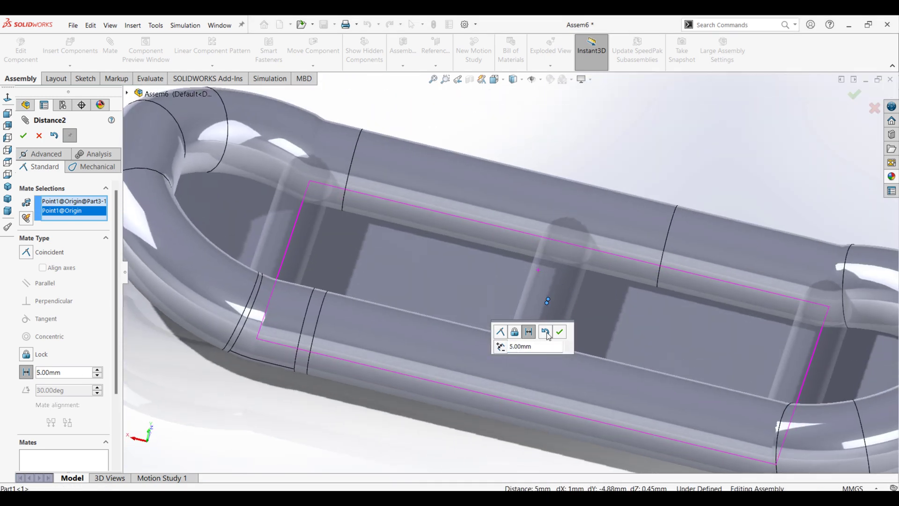
left_click(560, 332)
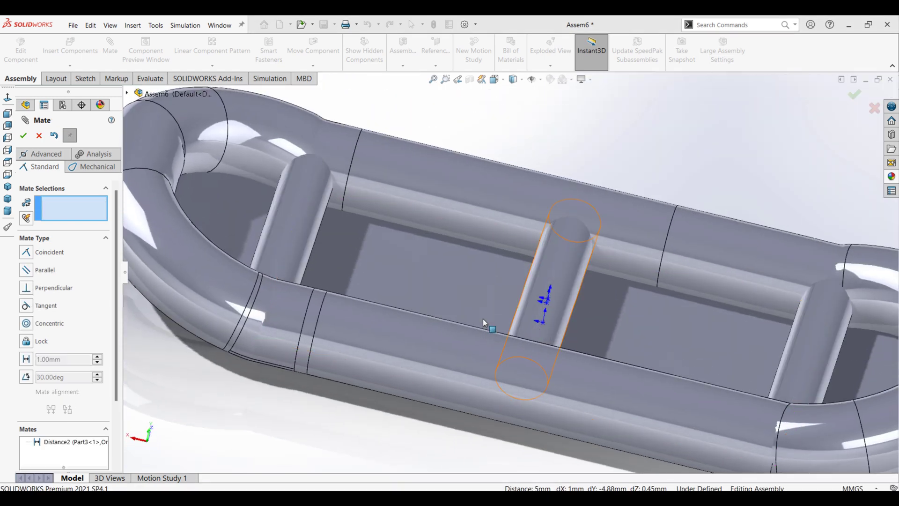
left_click(31, 137)
mouse_move(543, 257)
middle_mouse_down()
mouse_move(538, 271)
mouse_move(549, 217)
middle_mouse_up()
scroll(543, 253, "down", 5)
scroll(547, 197, "up", 8)
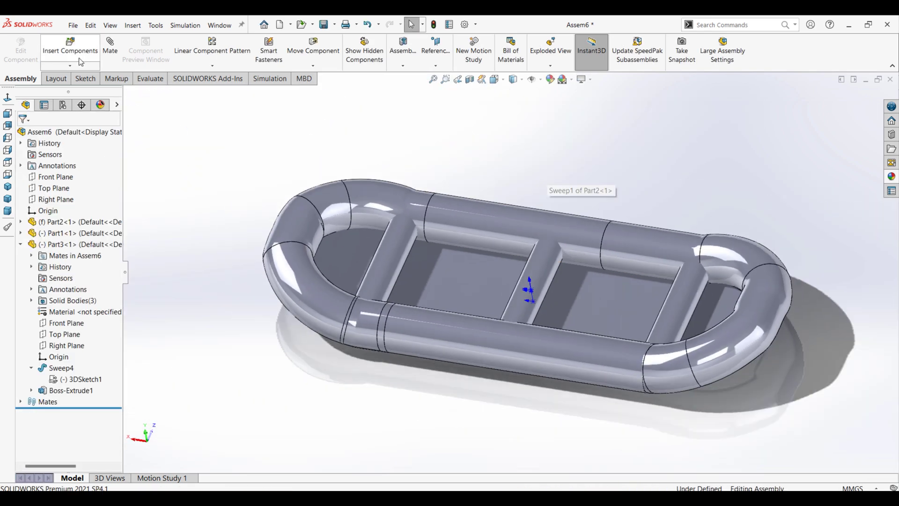
Step: Insert Part4 above the raft and drag the rope ring down into the hull
left_click(80, 62)
left_click(73, 74)
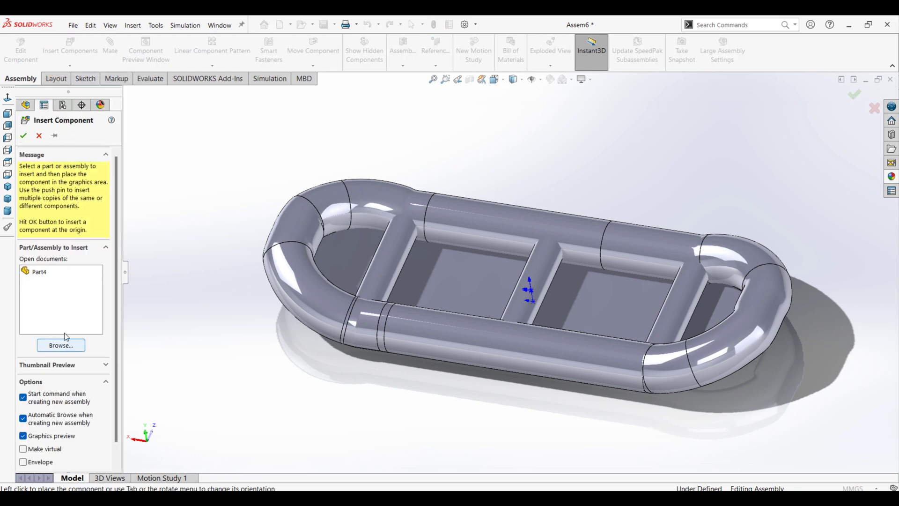
left_click(40, 272)
scroll(468, 178, "up", 2)
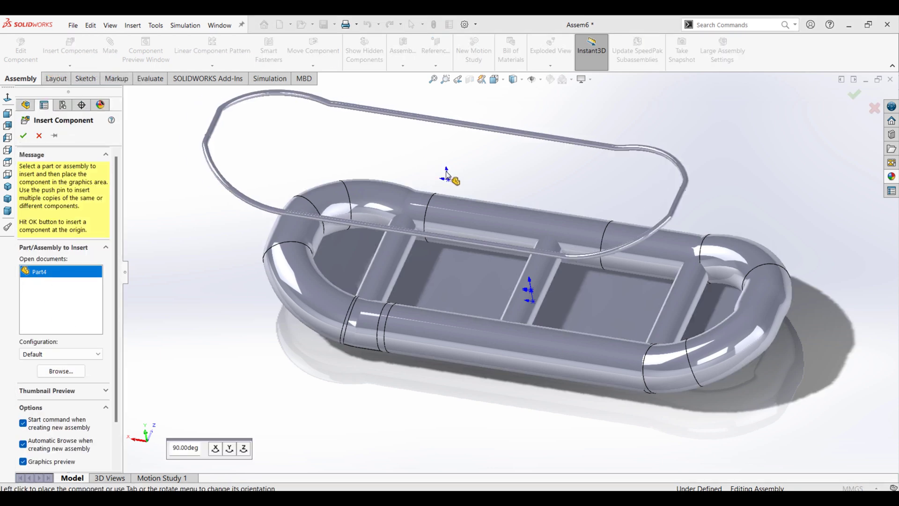
left_click(553, 147)
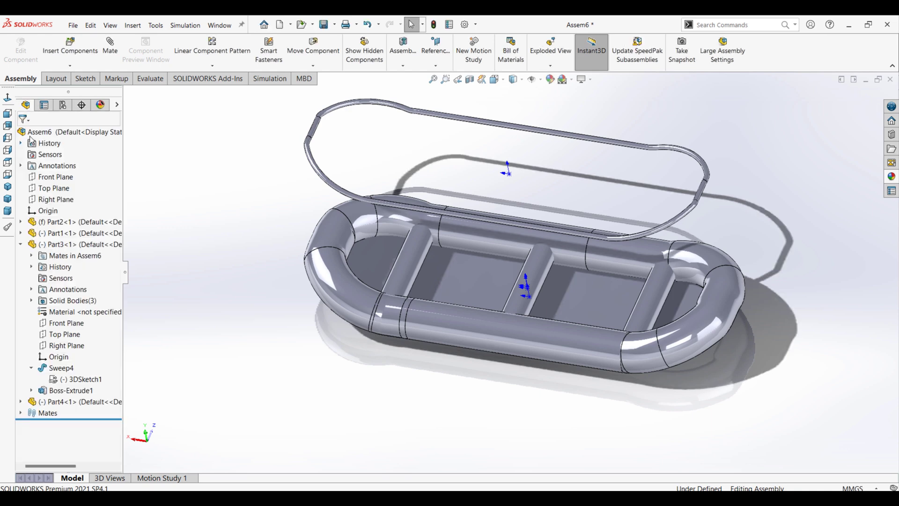
scroll(514, 137, "down", 2)
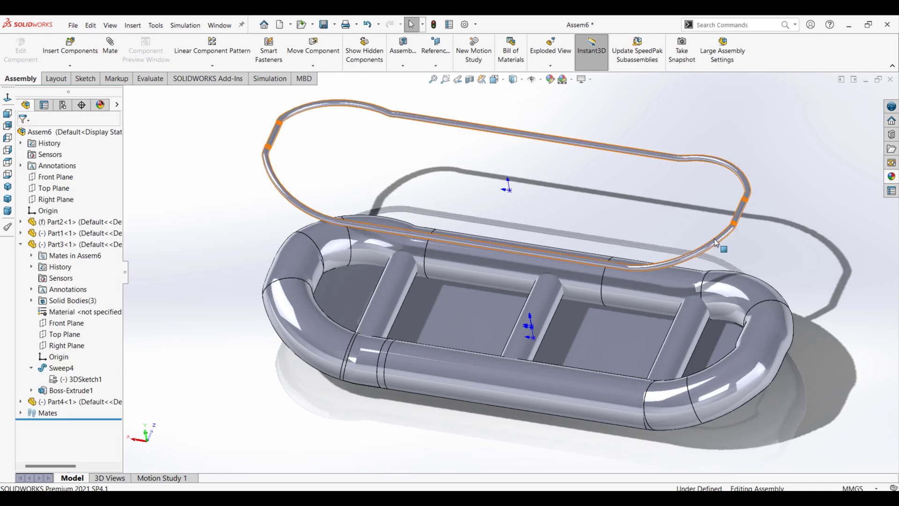
left_click_drag(715, 242, 733, 412)
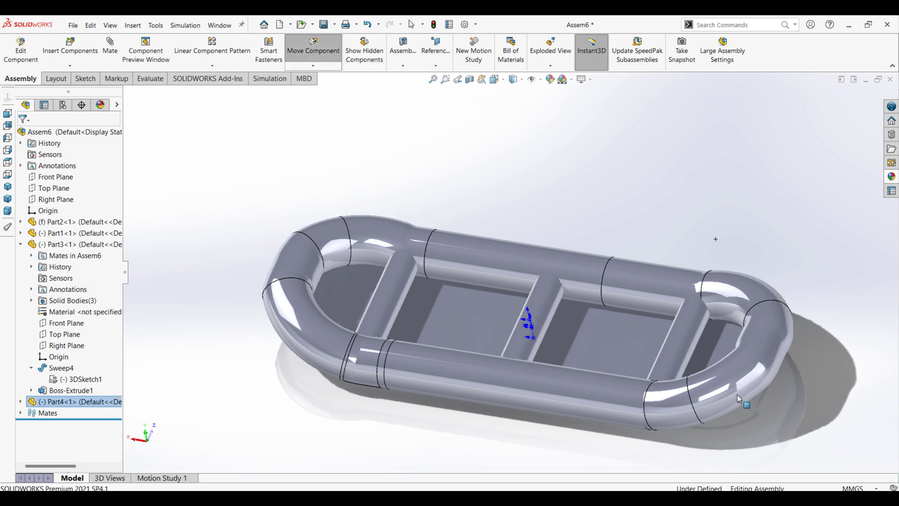
Step: Raise the rope ring back above the raft and orbit to a closer angle
left_click_drag(739, 390, 661, 237)
key("Escape")
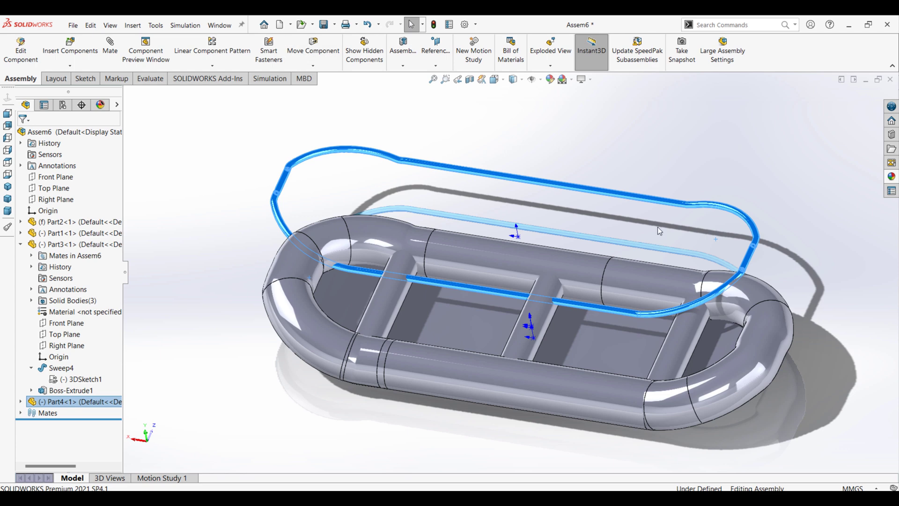
left_click(657, 227)
middle_click_drag(658, 226, 662, 150)
scroll(609, 271, "down", 5)
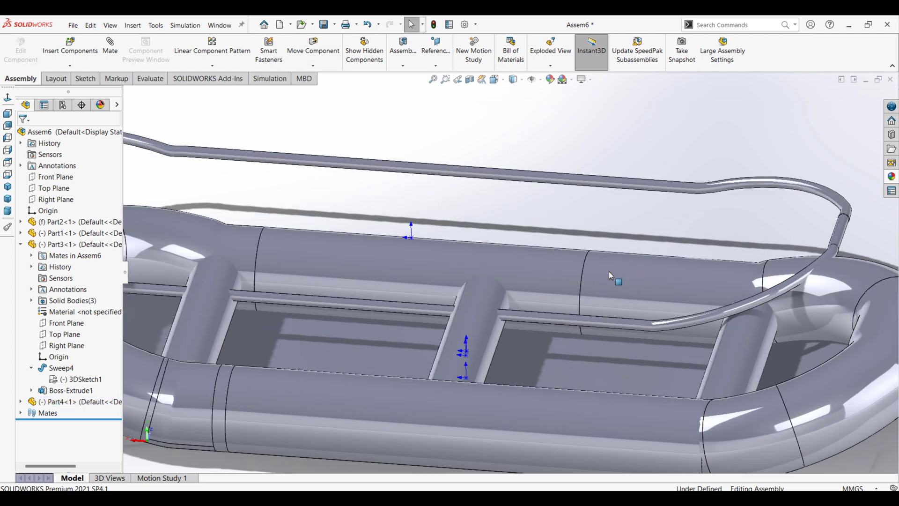
Step: Make the other components transparent and lower the rope ring onto the raft rim
left_click(521, 257)
left_click(630, 201)
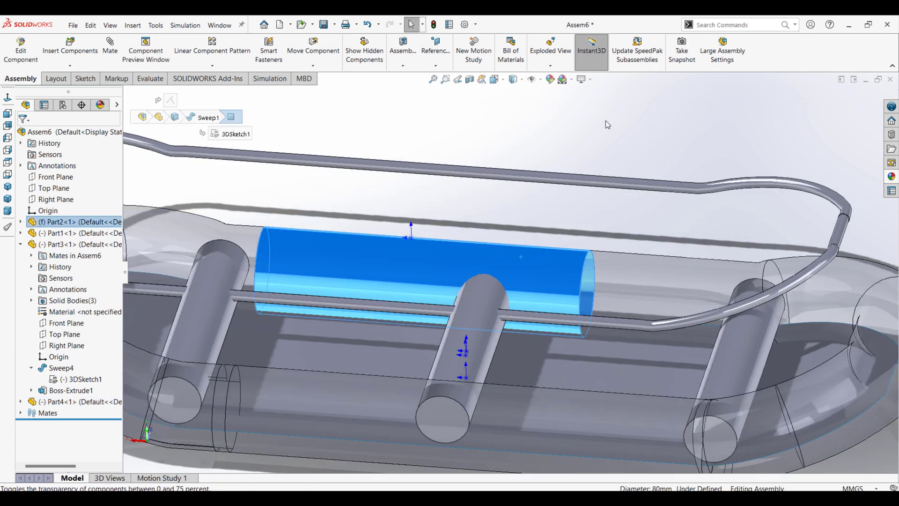
left_click(606, 120)
scroll(577, 122, "up", 2)
scroll(570, 246, "up", 2)
scroll(571, 246, "up", 1)
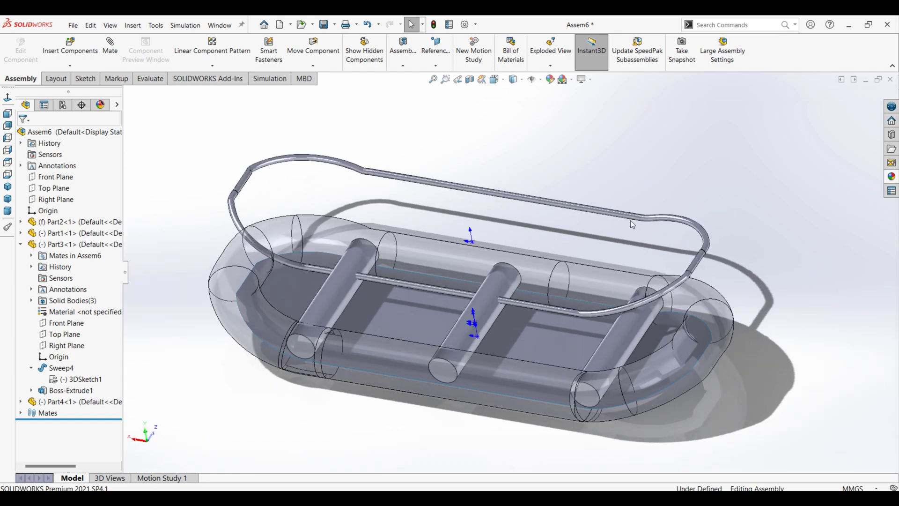
left_click_drag(632, 222, 635, 300)
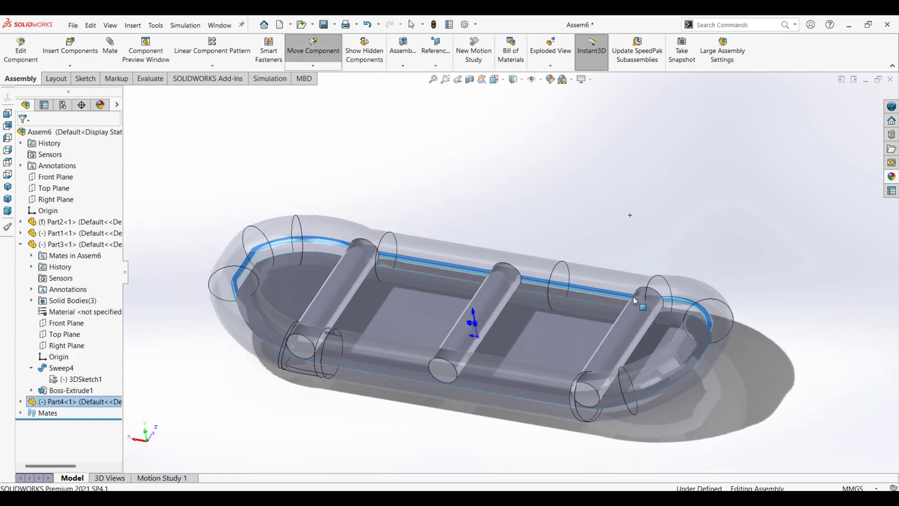
key("Escape")
mouse_move(625, 209)
middle_mouse_down()
mouse_move(620, 263)
mouse_move(621, 243)
middle_mouse_up()
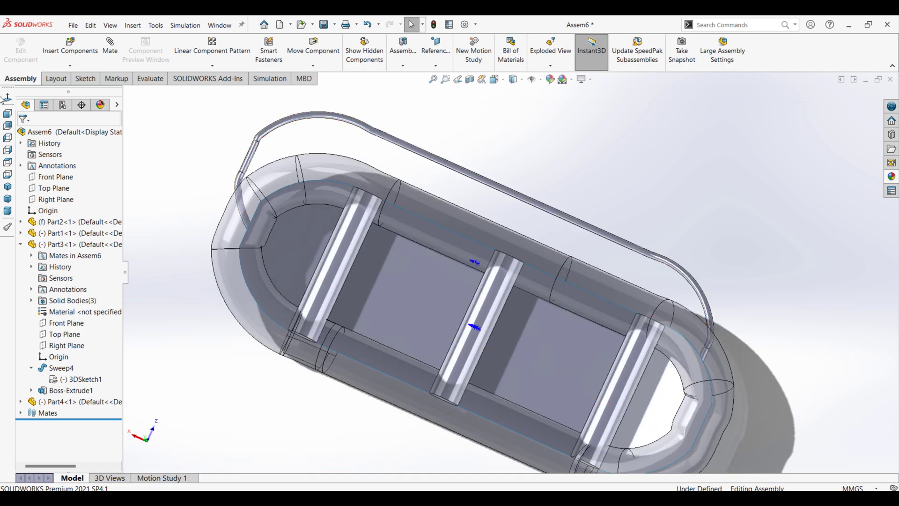
Step: From the front view, move the rope up to the tube height
left_click(11, 113)
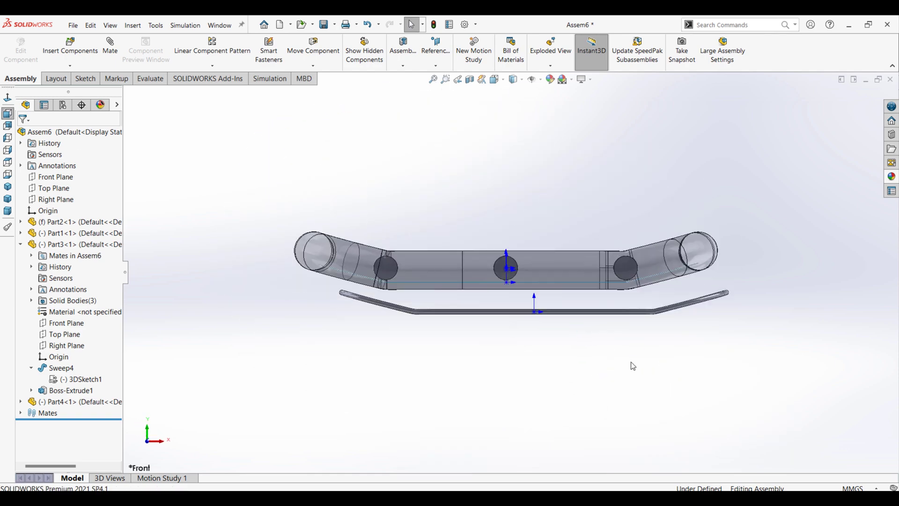
left_click_drag(562, 310, 565, 268)
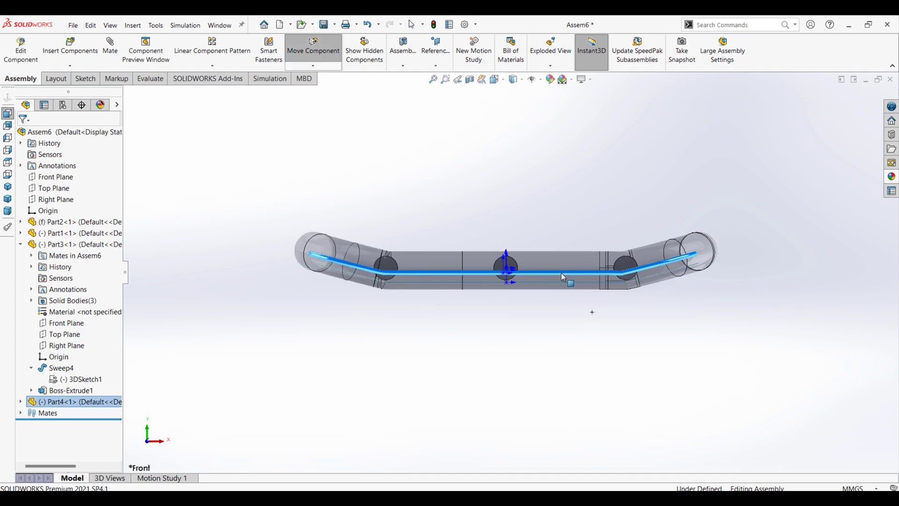
key("Escape")
mouse_move(588, 323)
middle_mouse_down()
mouse_move(510, 362)
mouse_move(497, 323)
middle_mouse_up()
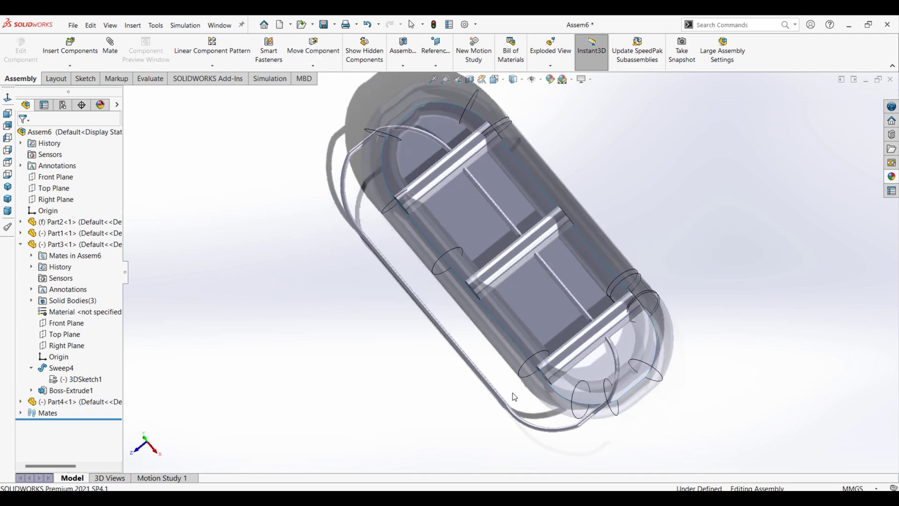
Step: Check the standard views and align the rope loop with the tube outline from the top
left_click(9, 138)
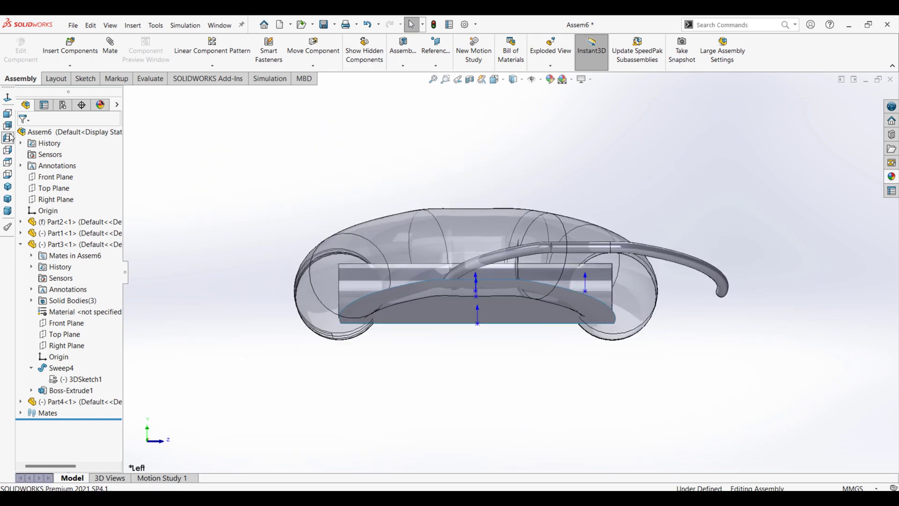
left_click(9, 125)
left_click(8, 150)
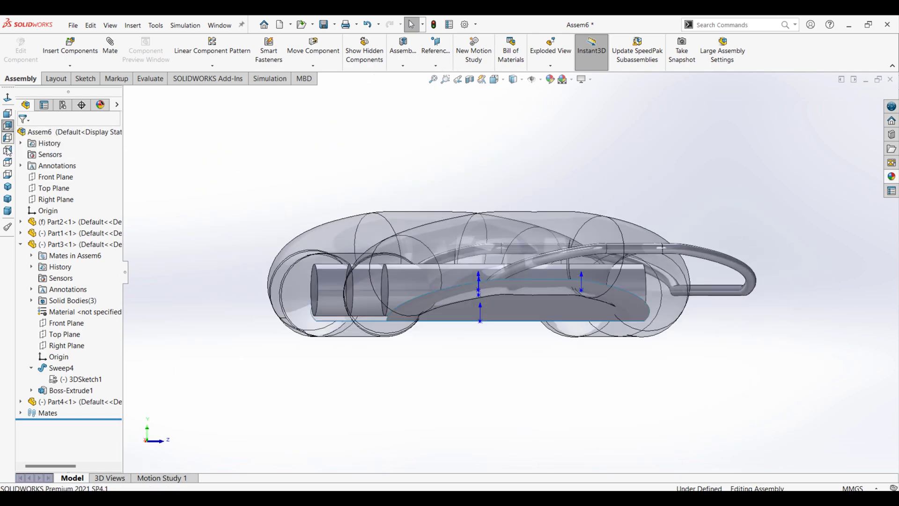
left_click(7, 162)
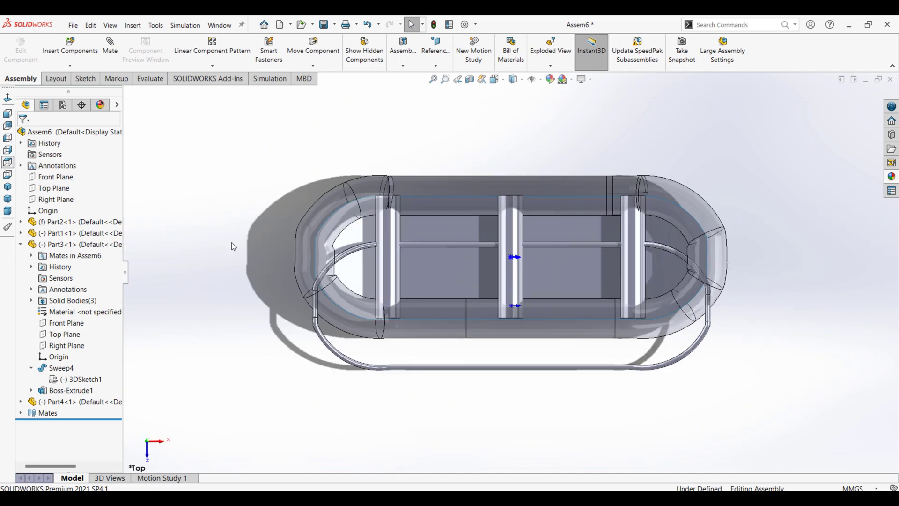
left_click_drag(552, 243, 551, 195)
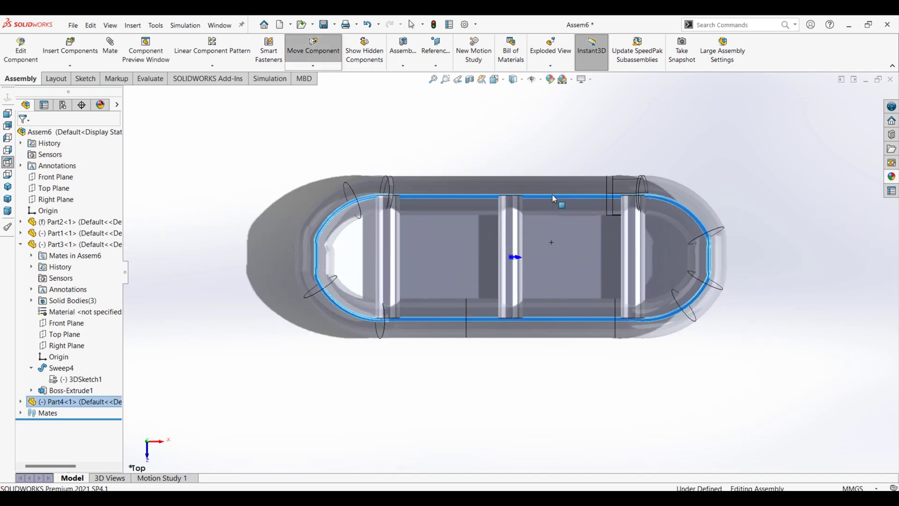
key("Escape")
left_click(538, 144)
mouse_move(538, 145)
middle_mouse_down()
mouse_move(547, 162)
mouse_move(532, 172)
mouse_move(530, 229)
mouse_move(546, 244)
mouse_move(501, 277)
mouse_move(612, 181)
mouse_move(525, 218)
middle_mouse_up()
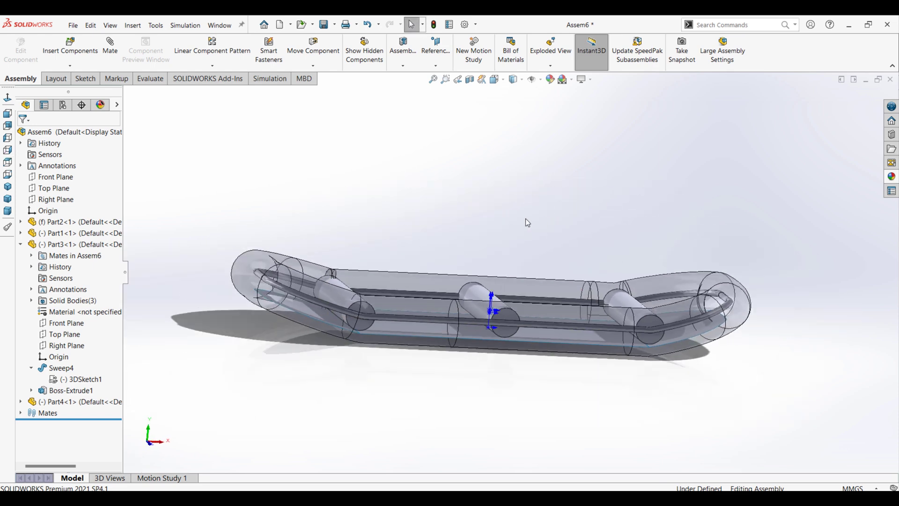
Step: Review bottom, top, side and back views and raise the rope slightly along the tube
left_click(6, 174)
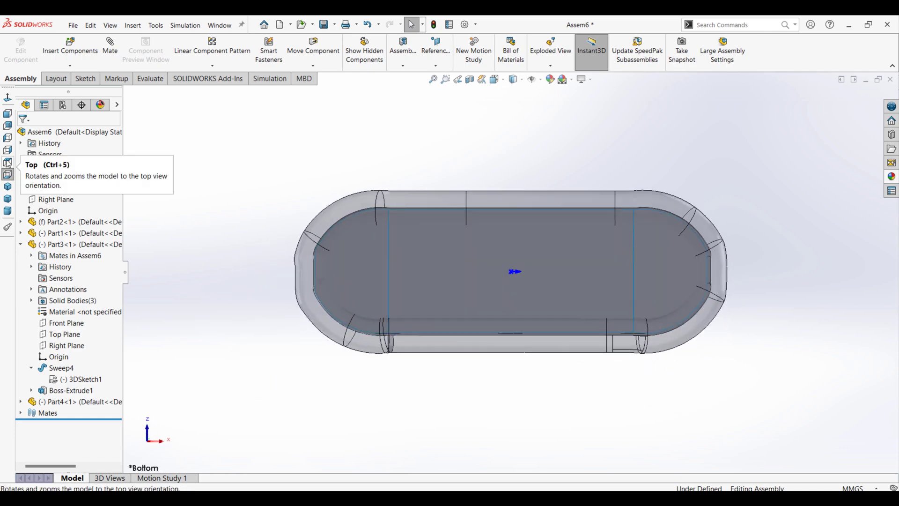
left_click(8, 162)
left_click(8, 150)
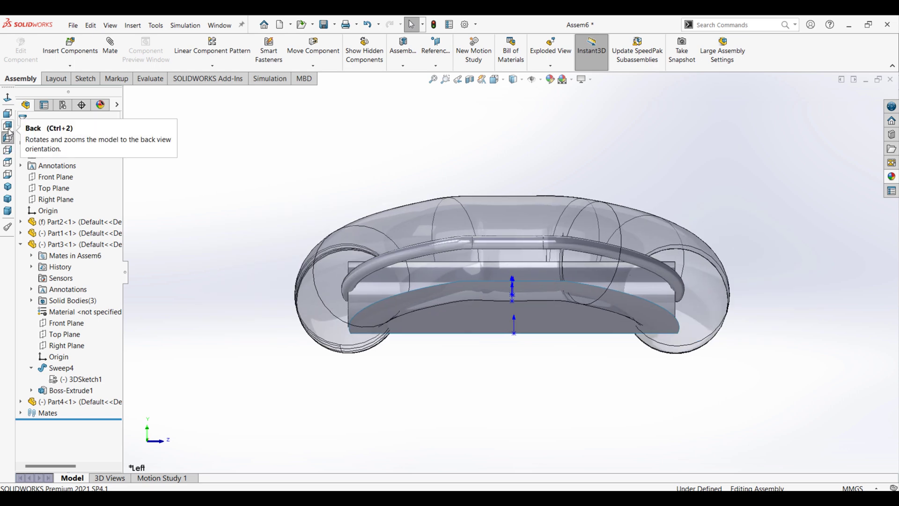
left_click(8, 125)
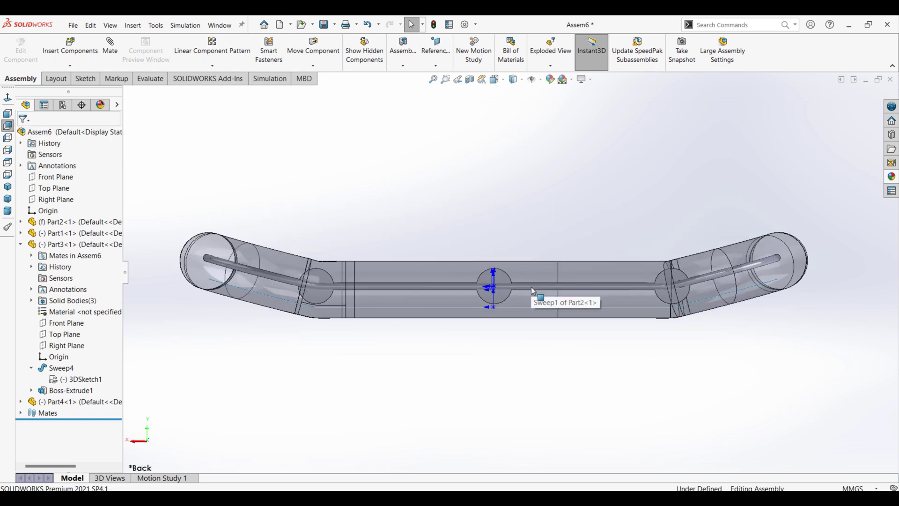
left_click_drag(529, 284, 531, 257)
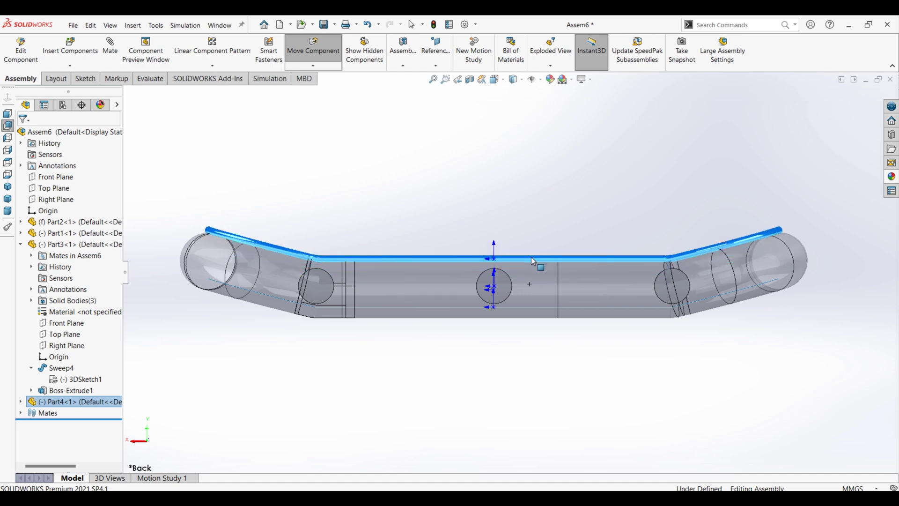
key("Escape")
middle_click_drag(529, 192, 497, 295)
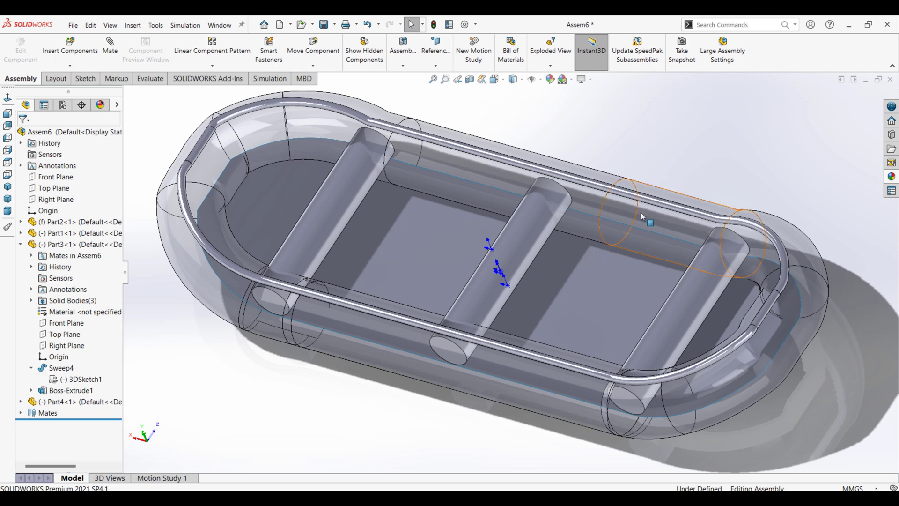
Step: Make all components opaque again and view the raft from a low side angle
left_click(638, 215)
left_click(732, 165)
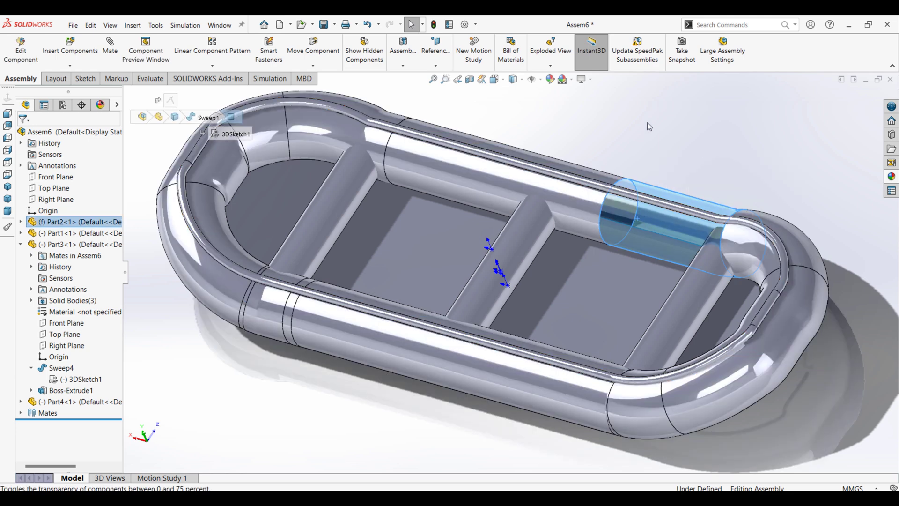
mouse_move(611, 168)
middle_mouse_down()
mouse_move(652, 64)
mouse_move(418, 128)
middle_mouse_up()
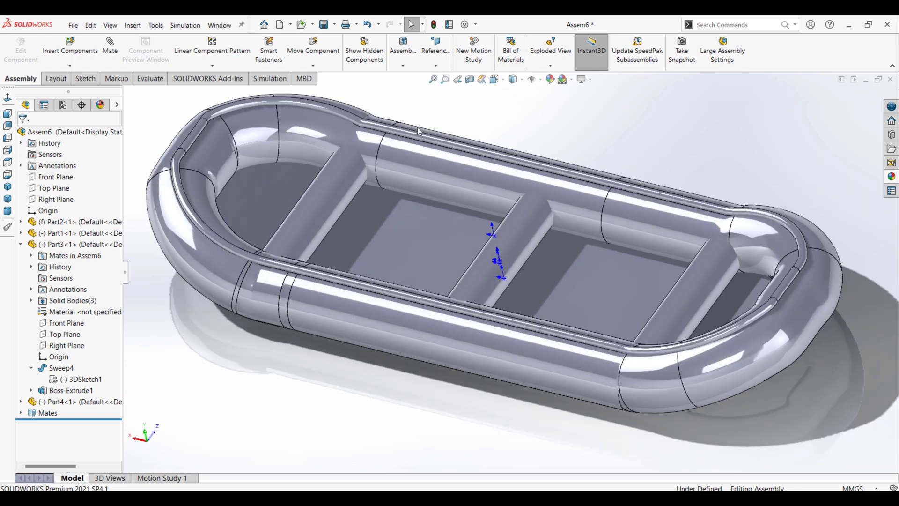
Step: Add a 43 mm Distance mate between Part4's origin and the assembly origin
left_click(117, 55)
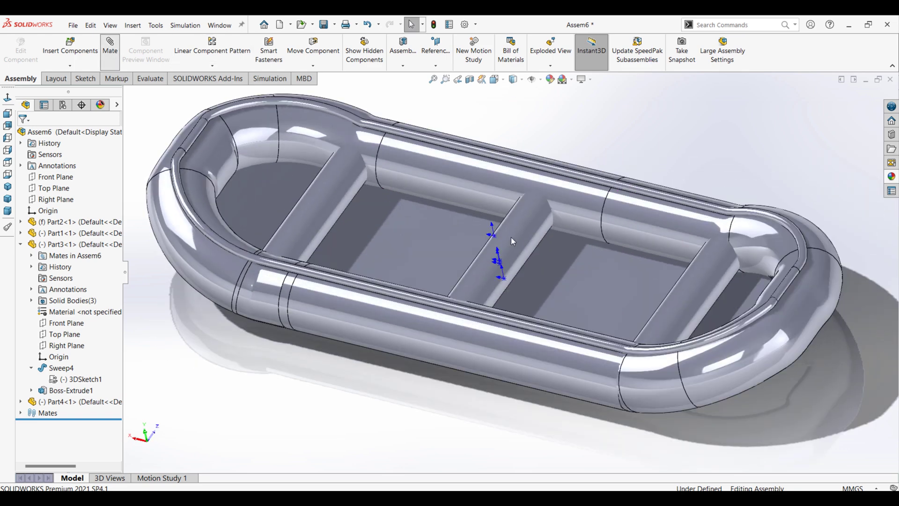
left_click(495, 235)
scroll(494, 235, "down", 4)
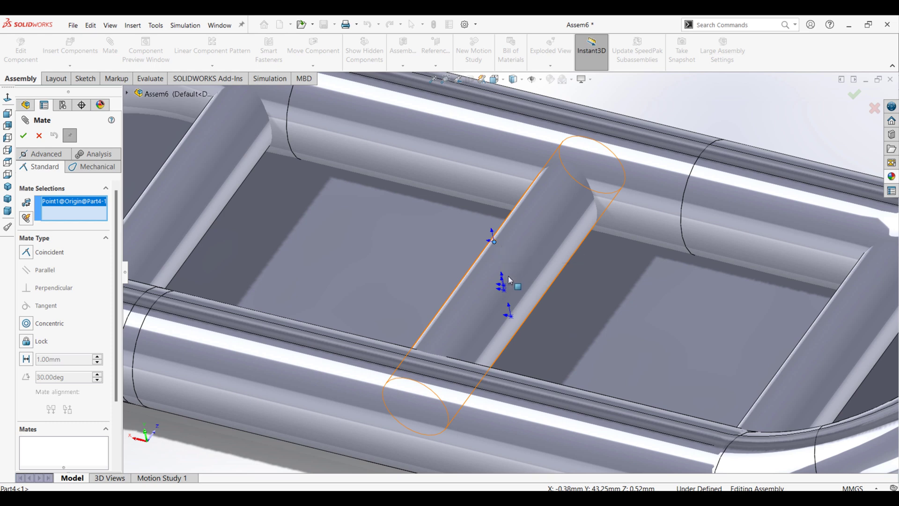
scroll(509, 280, "down", 2)
scroll(511, 276, "down", 2)
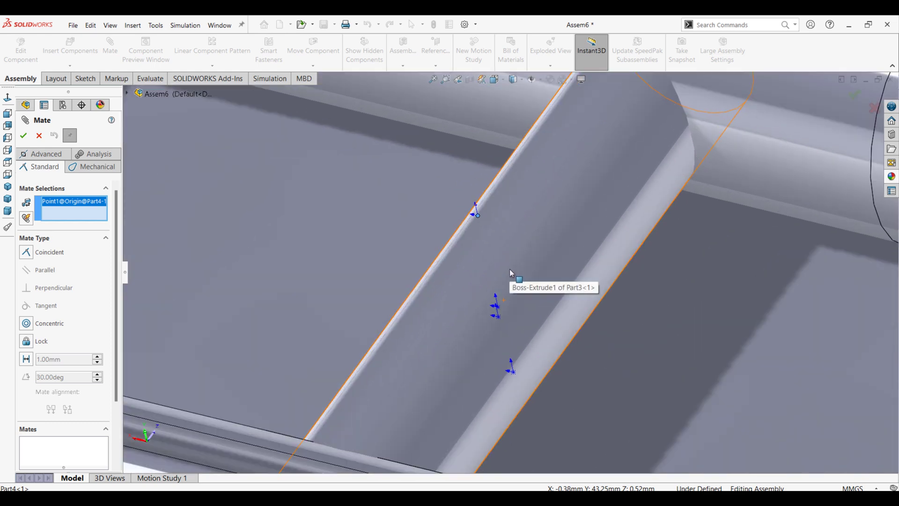
left_click(499, 319)
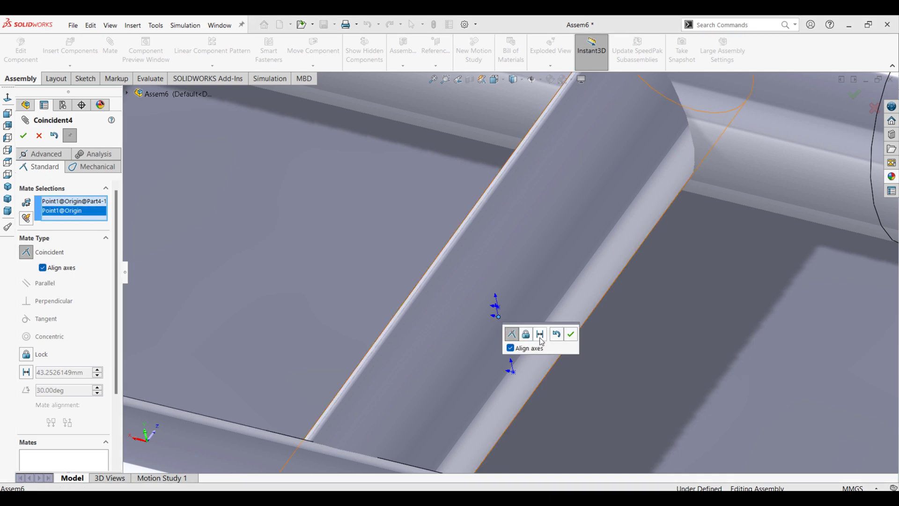
left_click(540, 334)
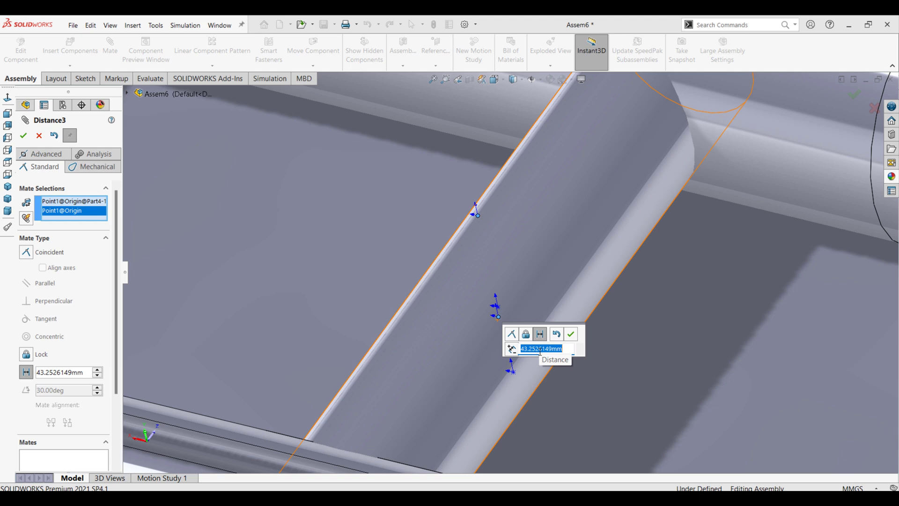
type("43")
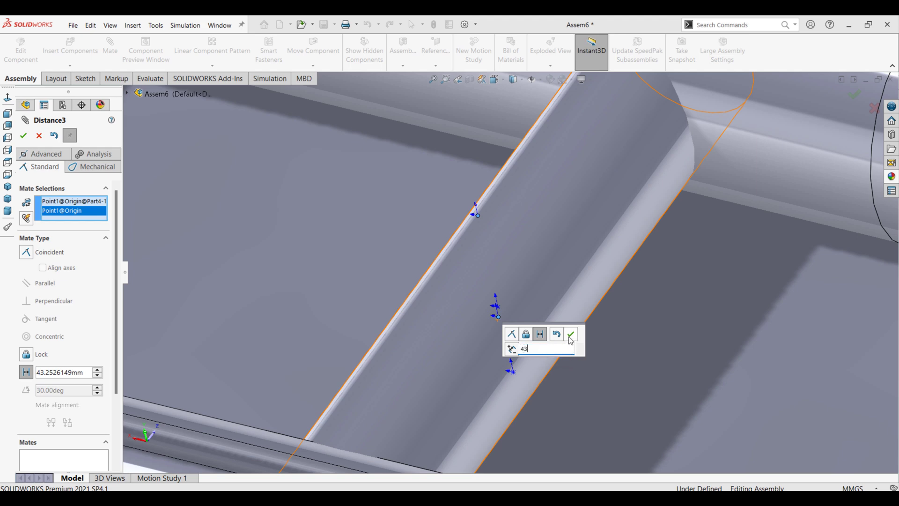
key("Return")
left_click(570, 334)
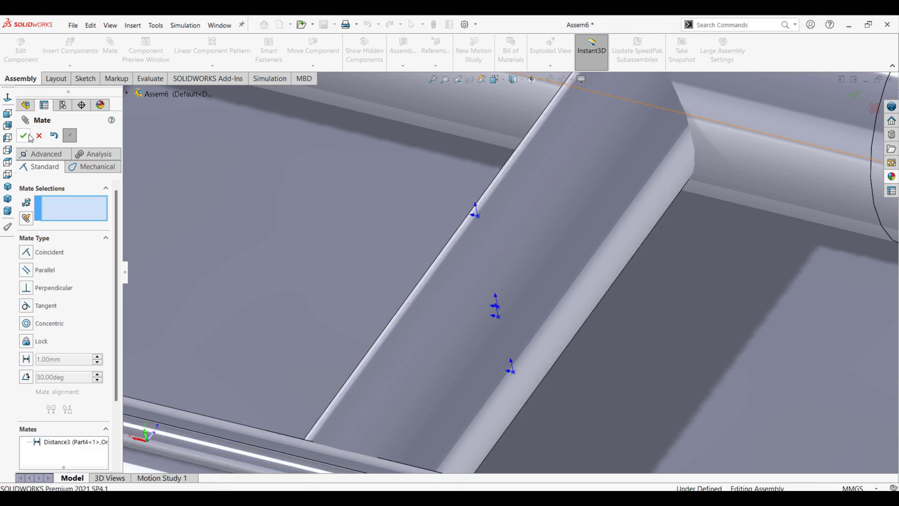
key("Escape")
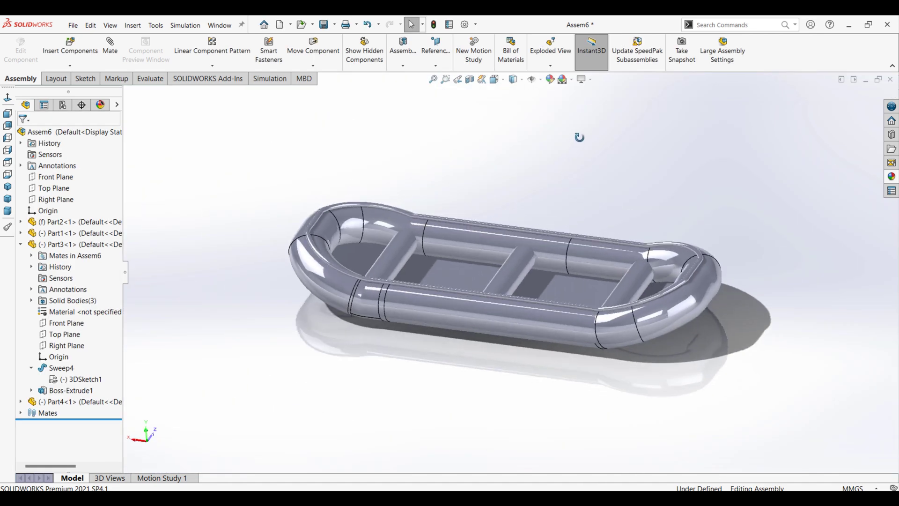
Step: Hide the 3D sketch lines in the assembly
left_click(541, 79)
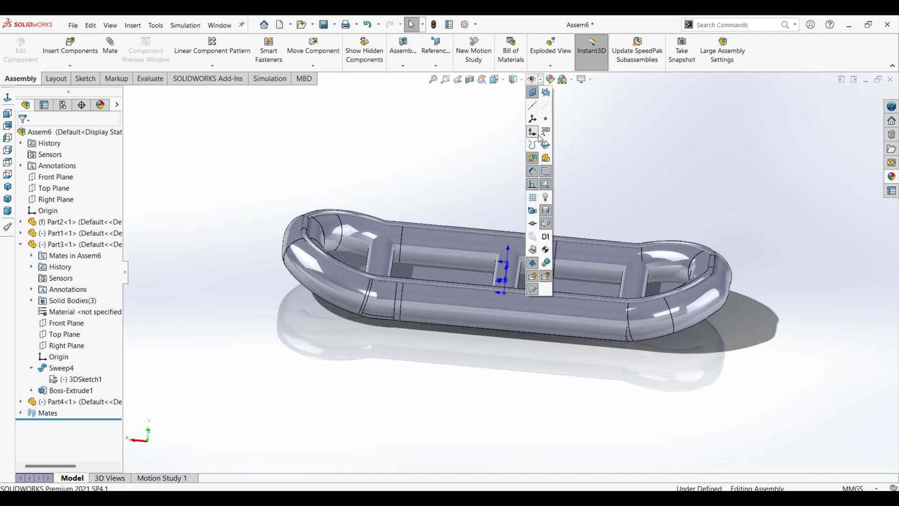
left_click(534, 132)
middle_click_drag(678, 154, 609, 210)
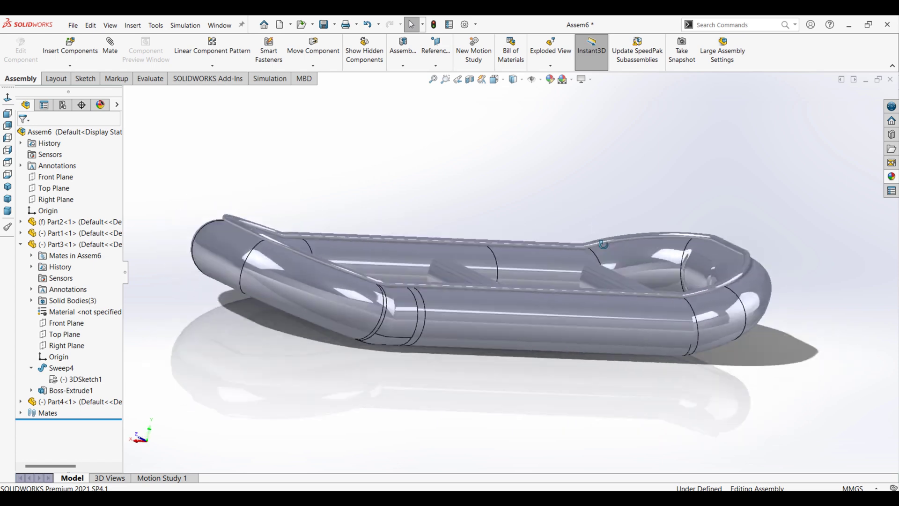
Step: Apply red high gloss plastic to the raft's tubes
left_click(890, 178)
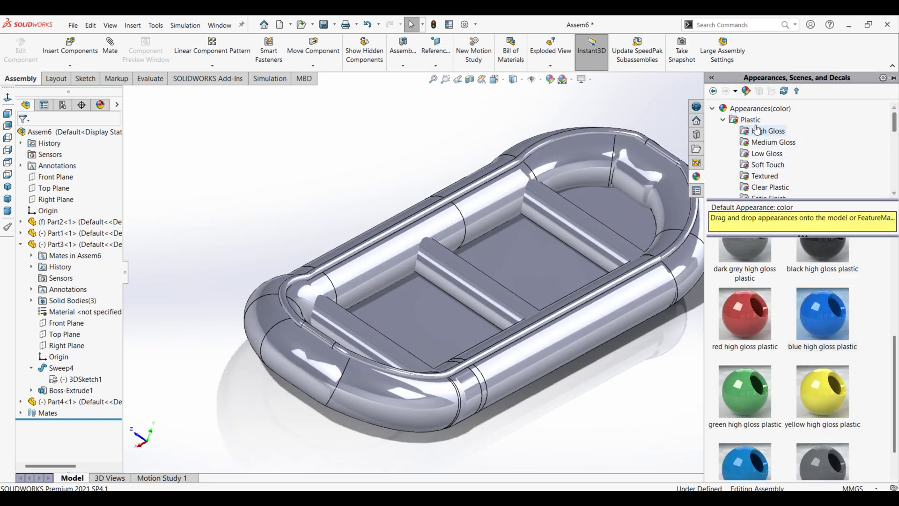
left_click(755, 307)
left_click_drag(755, 307, 576, 333)
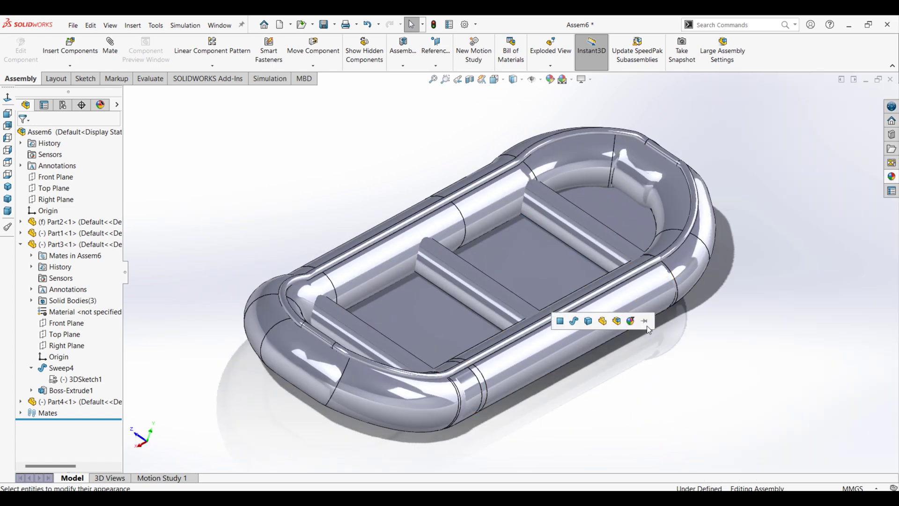
left_click(629, 321)
scroll(706, 193, "down", 3)
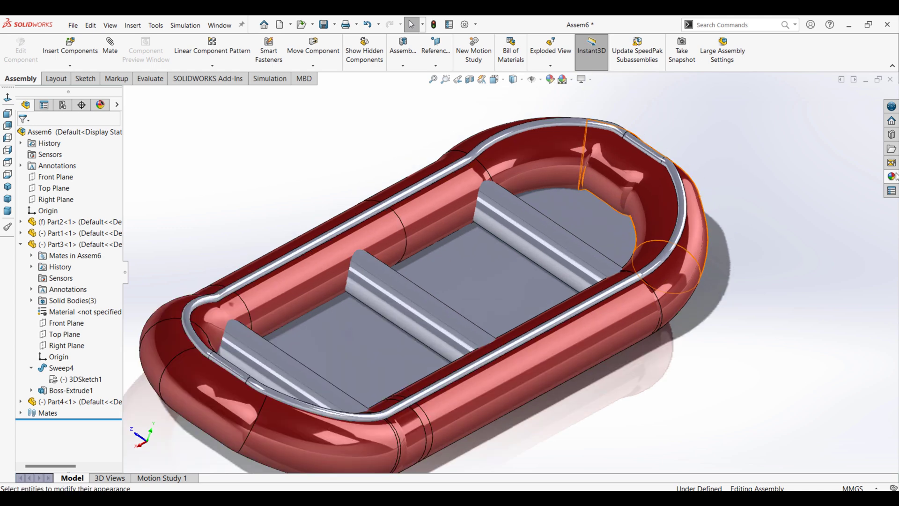
Step: Apply blue high gloss plastic to the raft floor
left_click(891, 176)
left_click(834, 325)
scroll(791, 372, "down", 1)
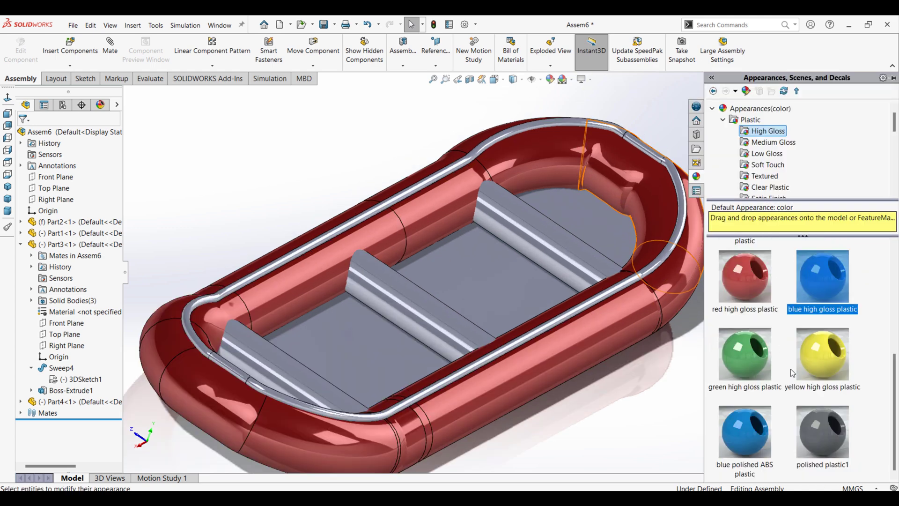
left_click_drag(763, 435, 484, 273)
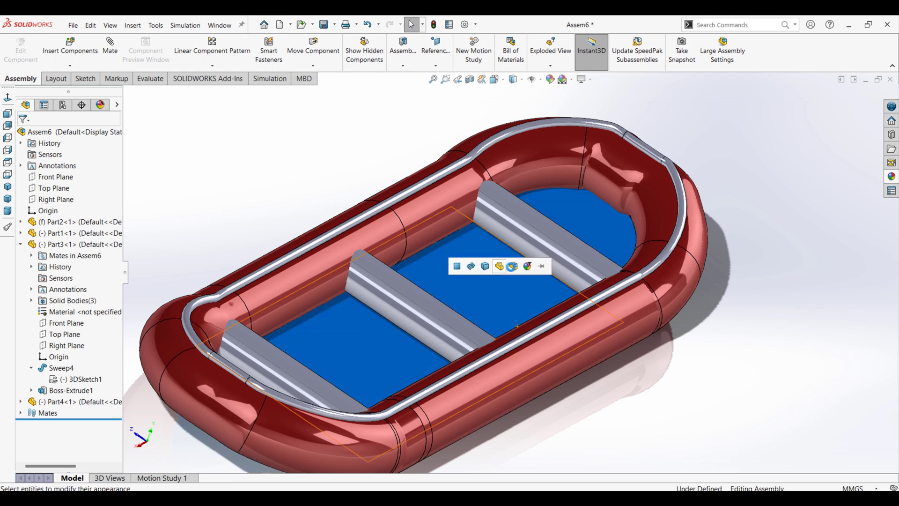
left_click(514, 266)
Step: Apply yellow high gloss plastic to the perimeter rope and the thwarts
left_click(891, 176)
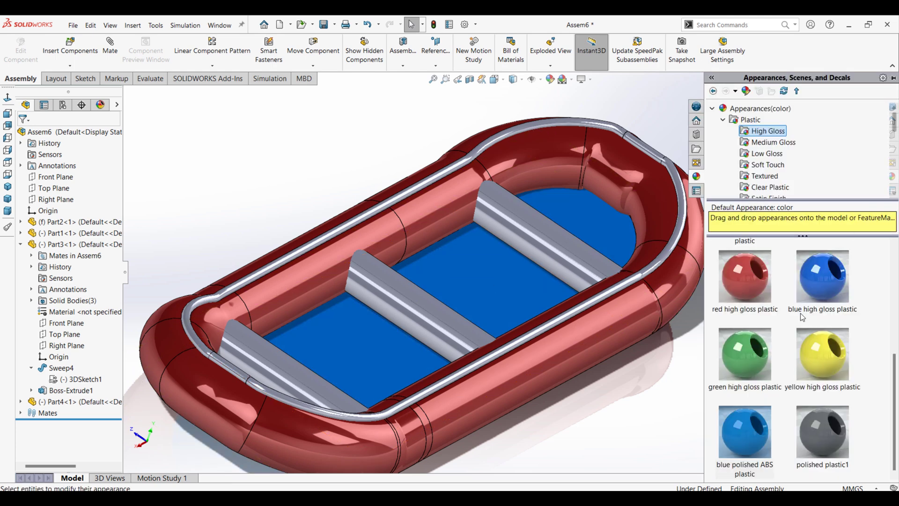
left_click(761, 375)
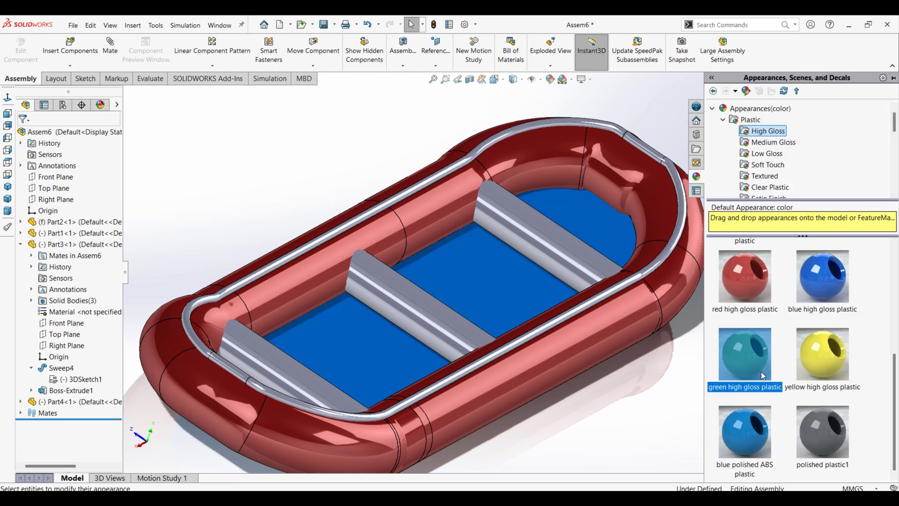
left_click_drag(818, 370, 628, 280)
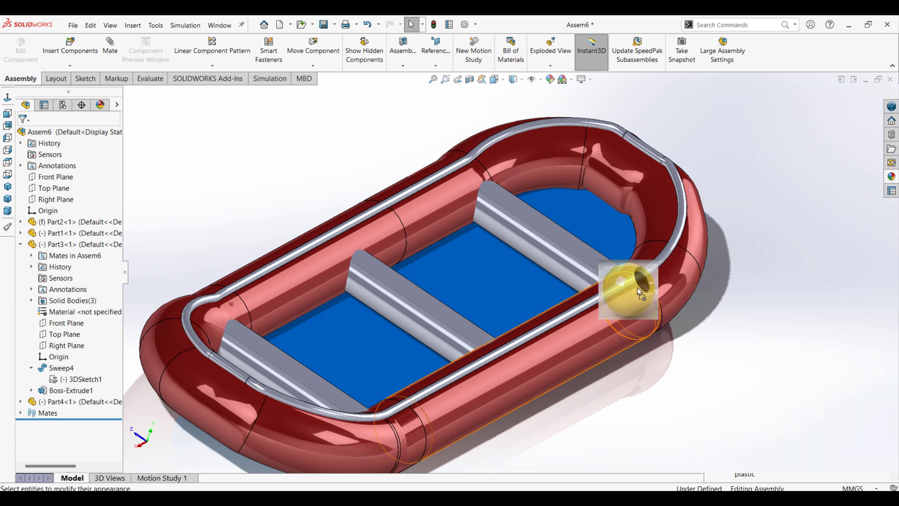
left_click(644, 281)
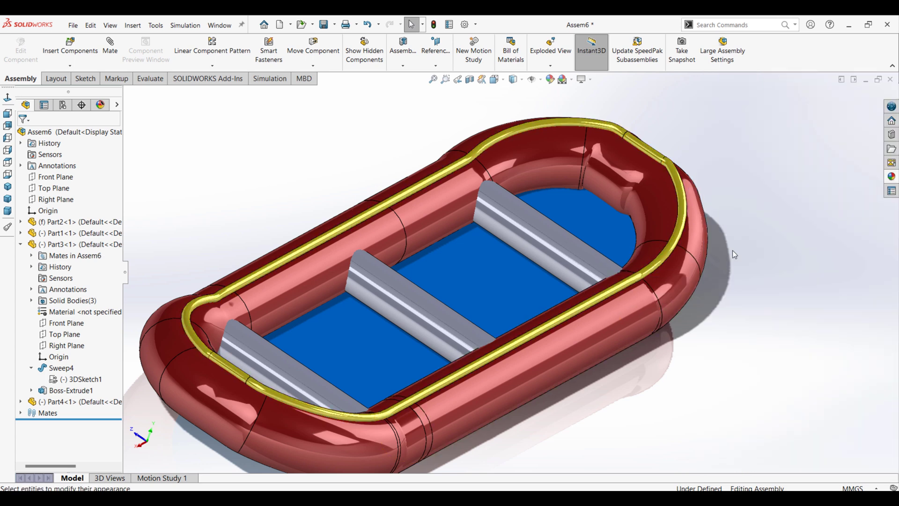
left_click(889, 178)
left_click_drag(828, 352, 604, 267)
left_click(589, 257)
mouse_move(712, 136)
middle_mouse_down()
mouse_move(480, 206)
mouse_move(500, 102)
mouse_move(435, 286)
mouse_move(492, 234)
middle_mouse_up()
Step: Apply the Plain White scene and orbit to view the coloured raft from above
left_click(571, 79)
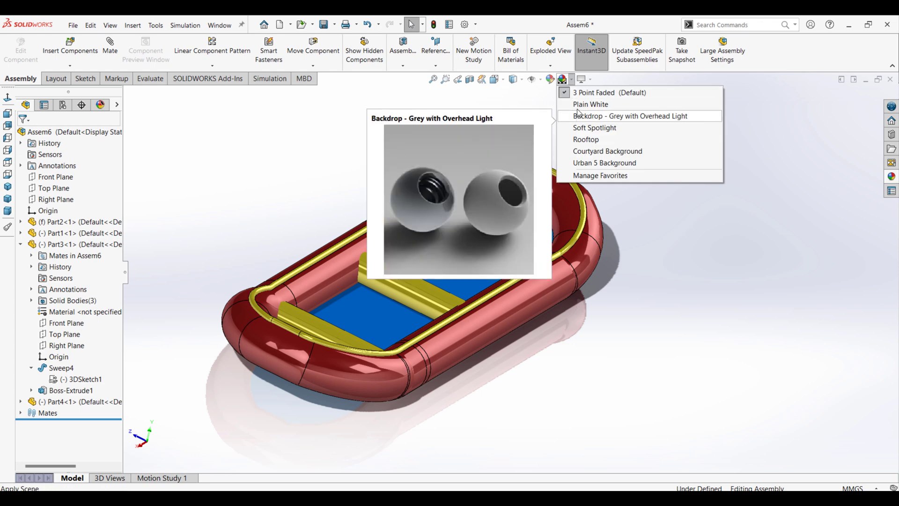
left_click(578, 116)
middle_click_drag(532, 171, 371, 267)
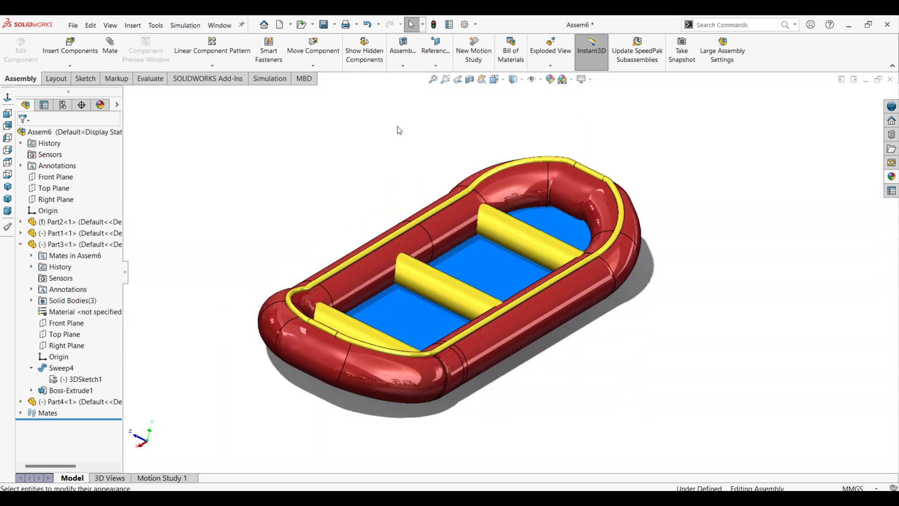
mouse_move(398, 130)
middle_mouse_down()
mouse_move(381, 203)
mouse_move(361, 171)
middle_mouse_up()
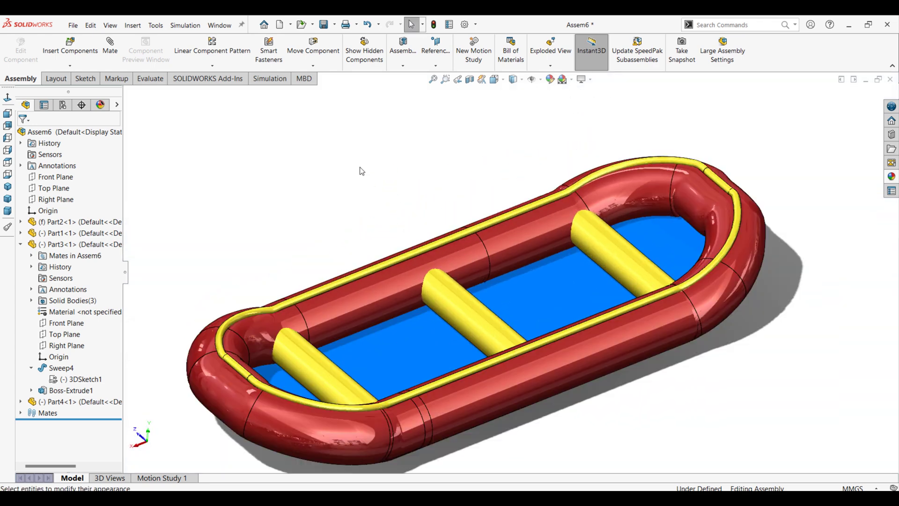
scroll(445, 190, "up", 2)
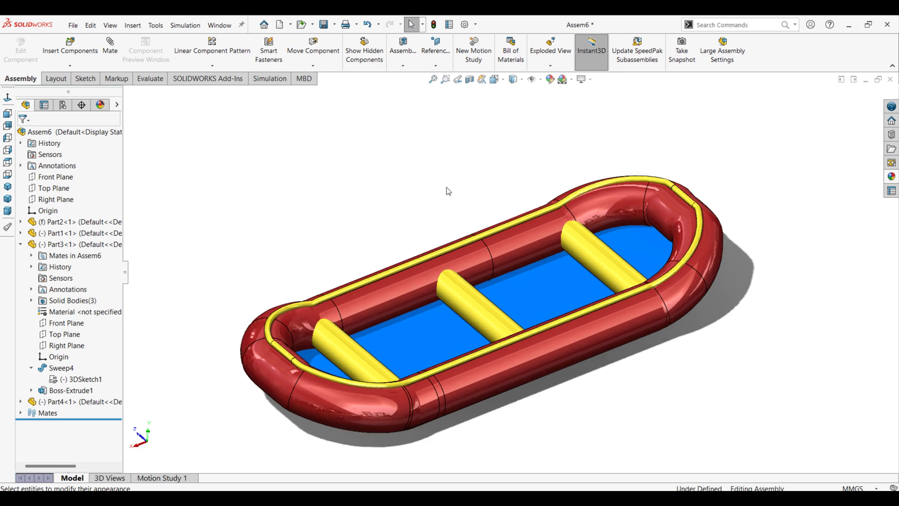
mouse_move(467, 219)
middle_mouse_down()
mouse_move(417, 209)
mouse_move(477, 211)
middle_mouse_up()
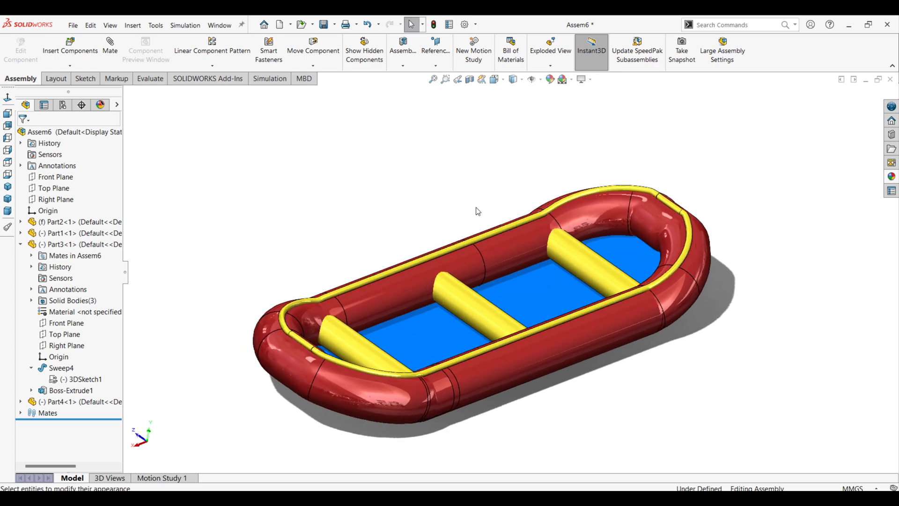